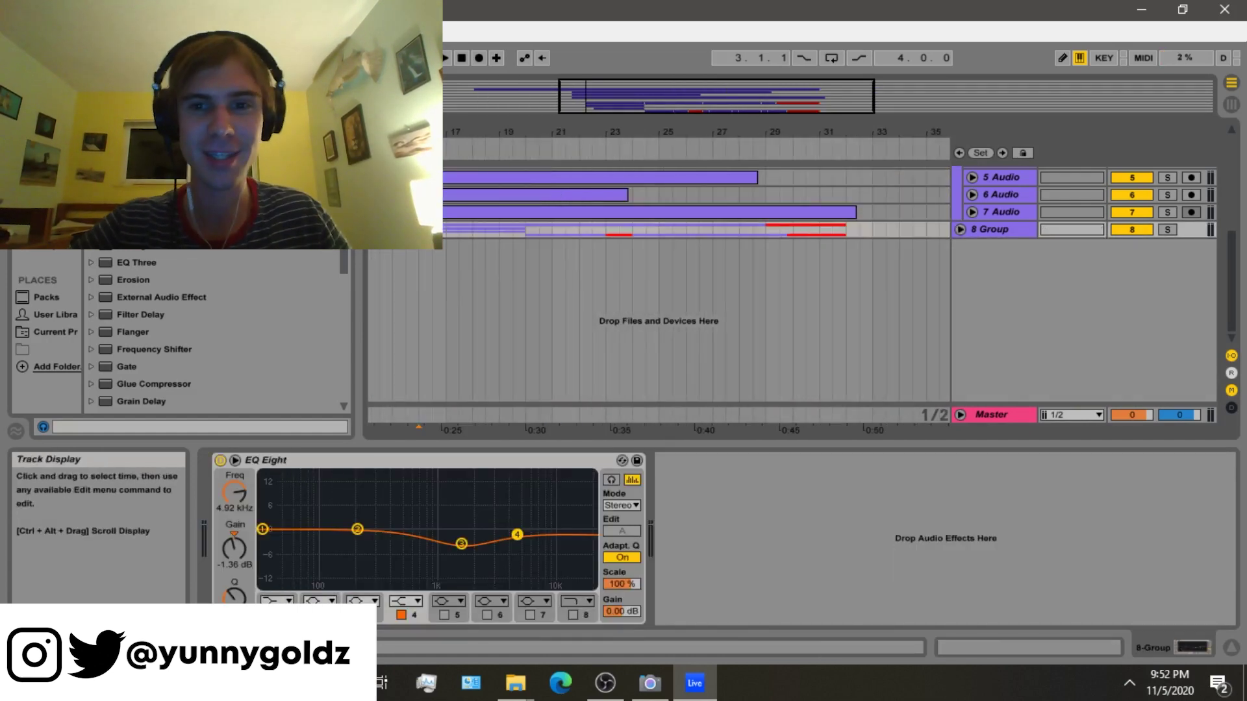
# Play the arrangement and look at the 9 Audio track's waveform inside the 8 Group.
pyautogui.press('space')
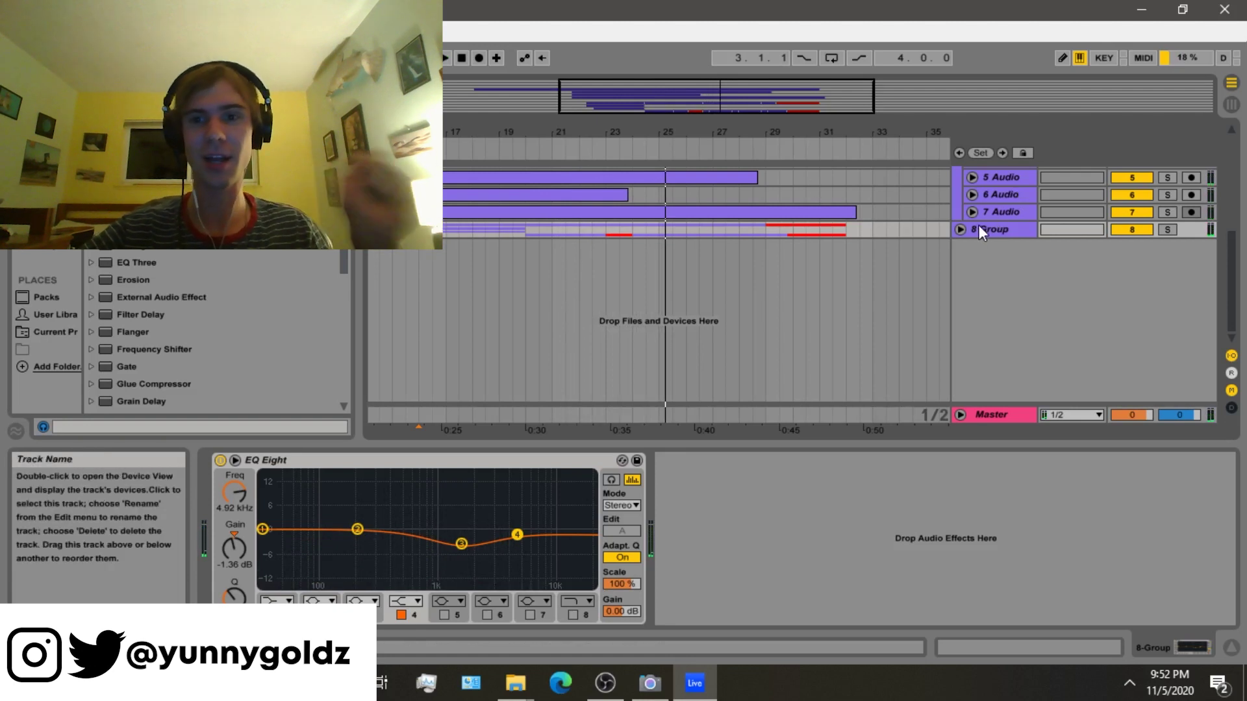
pyautogui.click(963, 228)
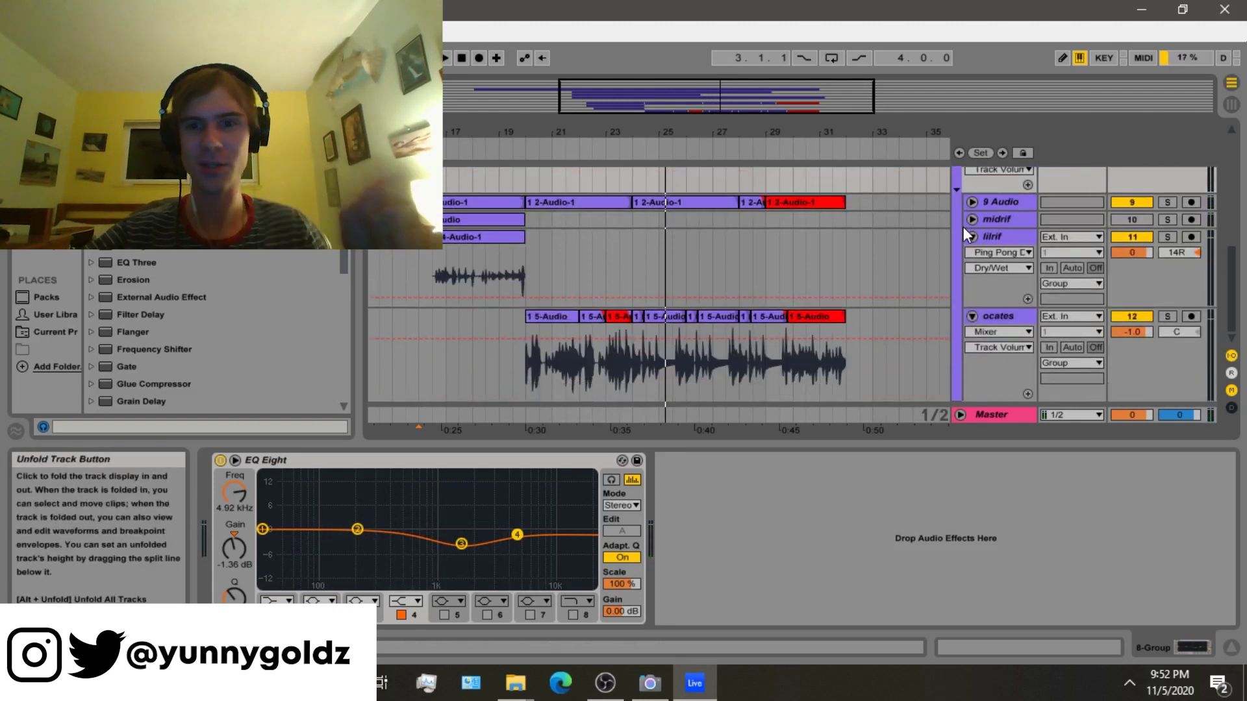
pyautogui.click(971, 202)
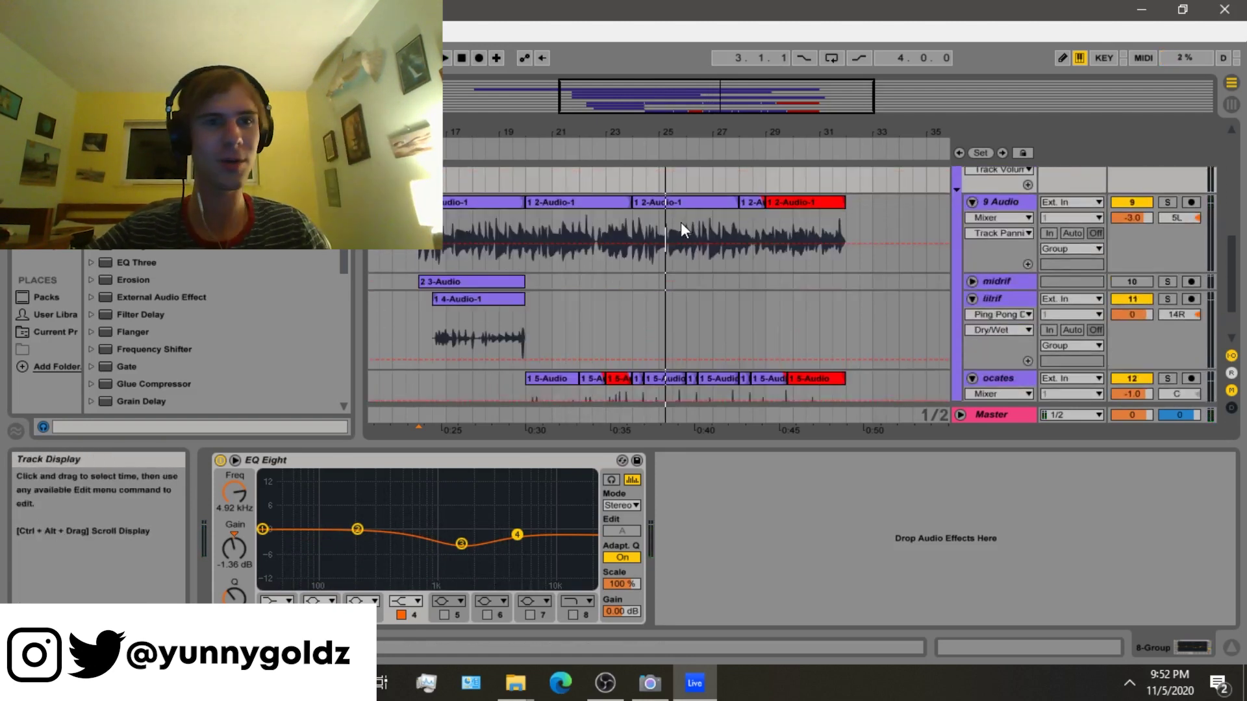
pyautogui.scroll(3, 1003, 244)
pyautogui.click(961, 231)
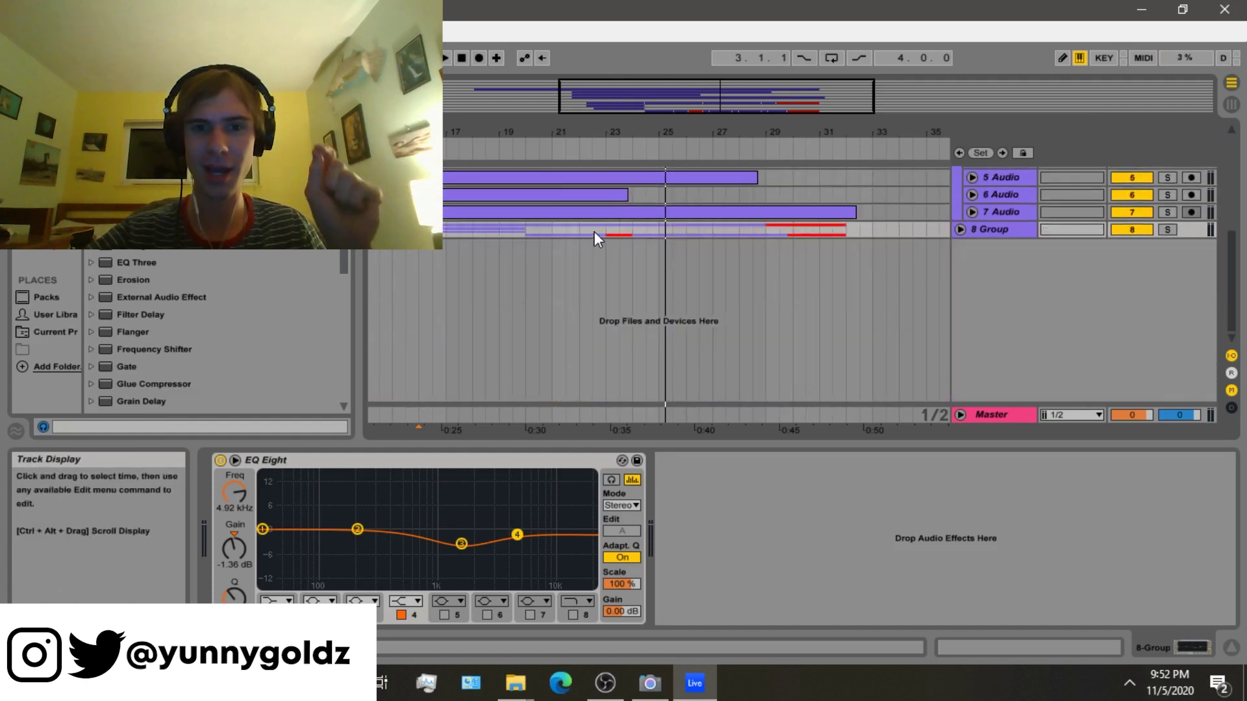
# Look through the 8 Group's clips up to where they end and unfold the group again.
pyautogui.moveTo(539, 234); pyautogui.dragTo(854, 235)
pyautogui.click(852, 238)
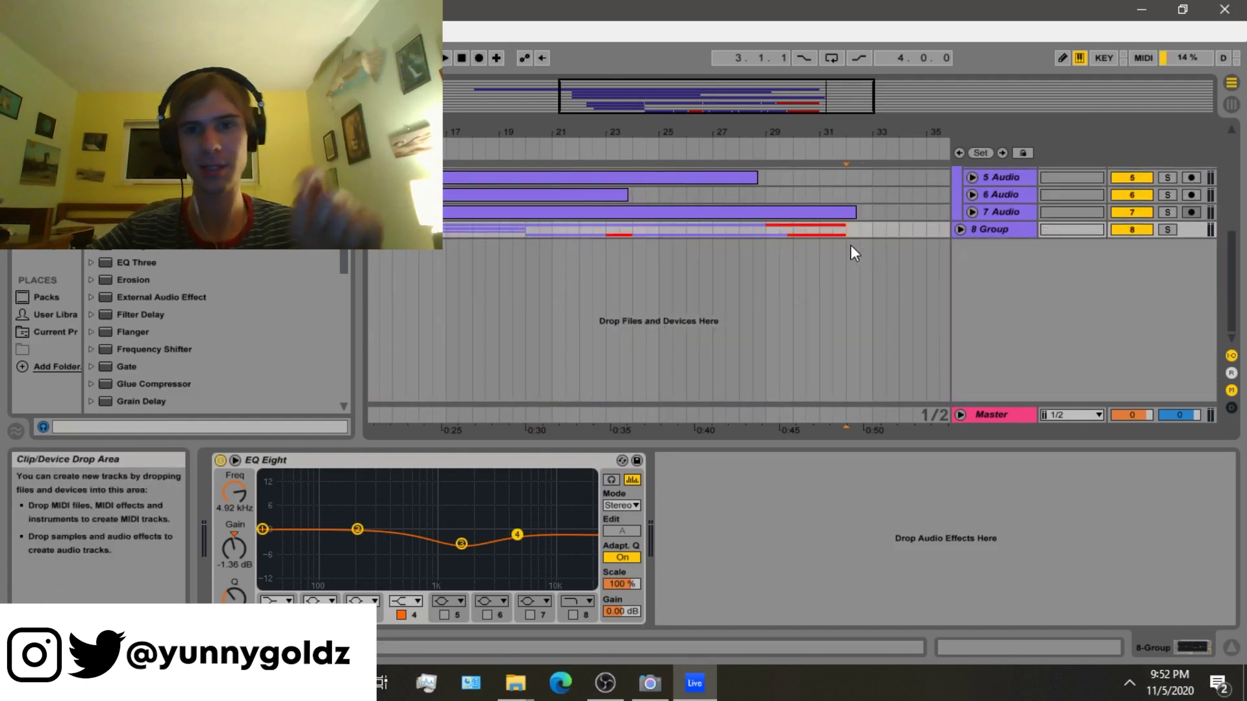
pyautogui.scroll(-5, 850, 244)
pyautogui.scroll(3, 976, 216)
pyautogui.click(960, 187)
pyautogui.click(568, 353)
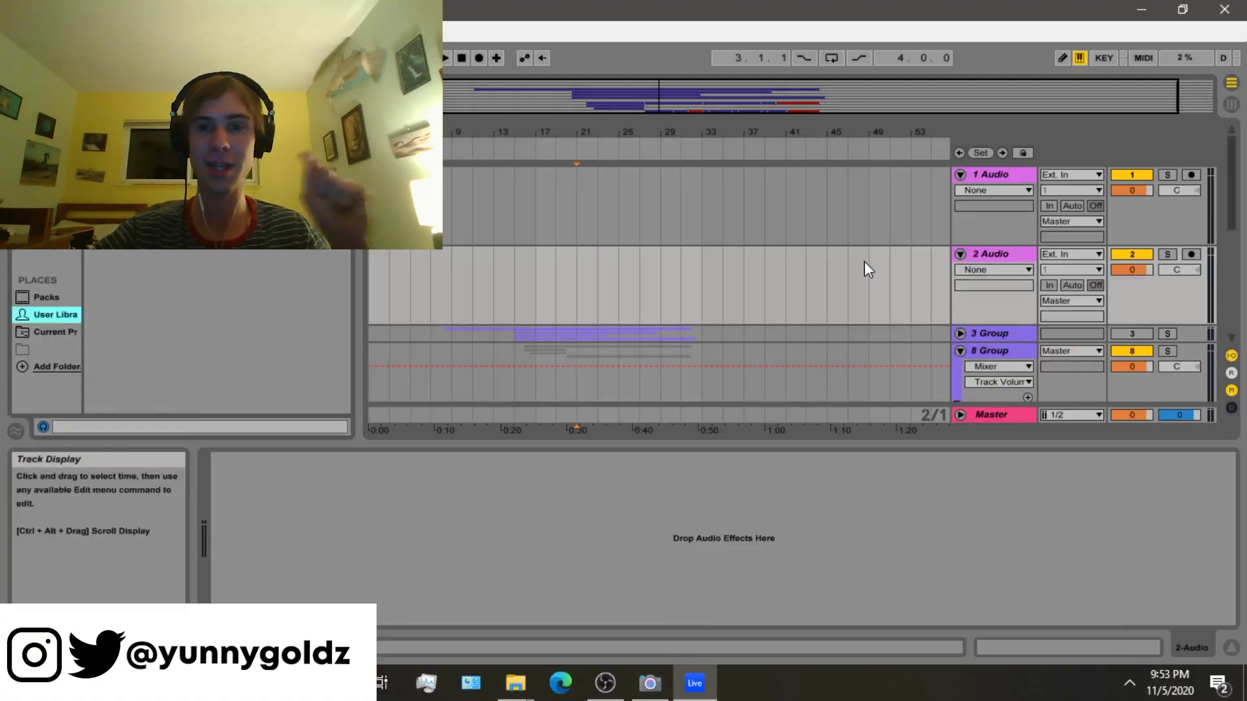
# Fold the 2 Audio track and the 8 Group, and place the playback position within the group's clips.
pyautogui.click(961, 254)
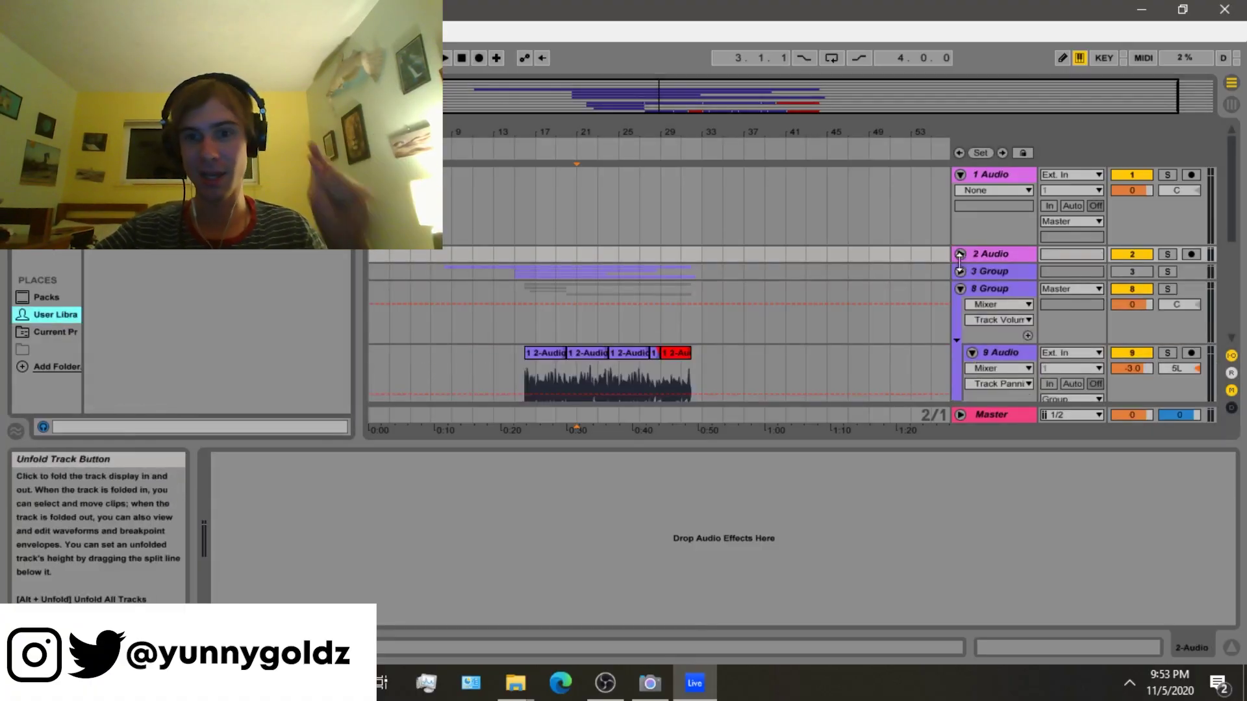
pyautogui.click(961, 288)
pyautogui.click(587, 301)
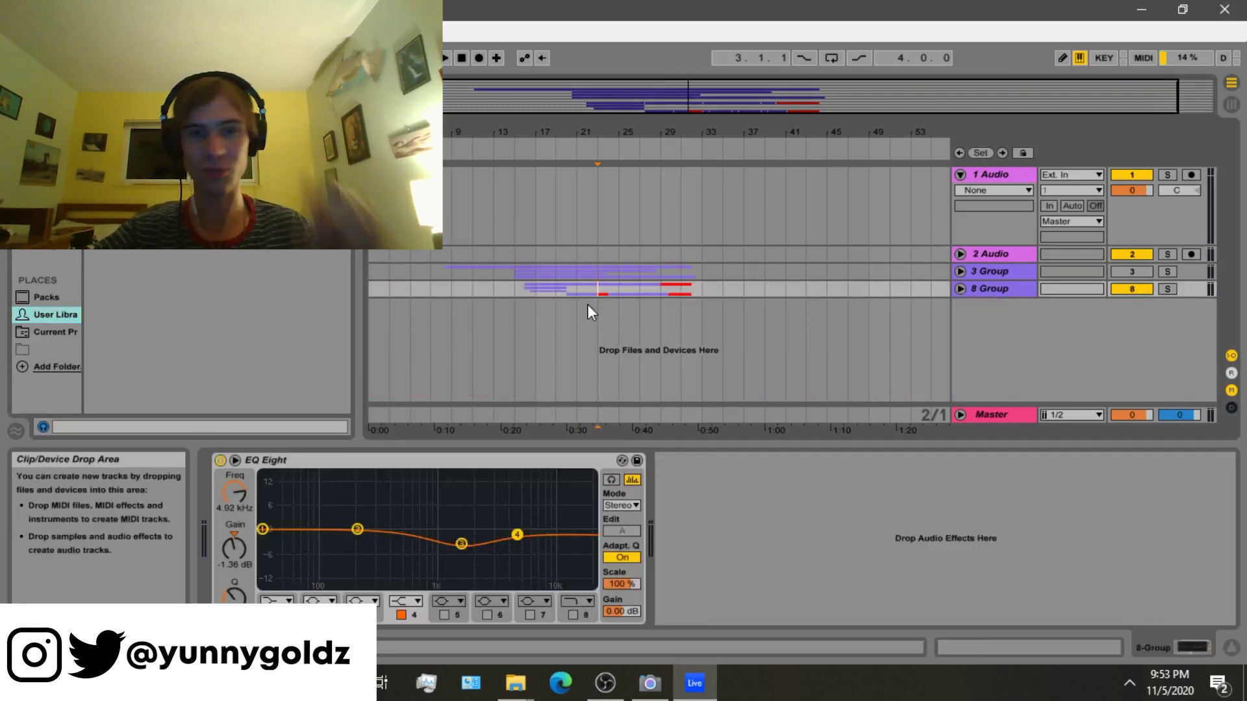
pyautogui.click(1020, 253)
pyautogui.click(960, 254)
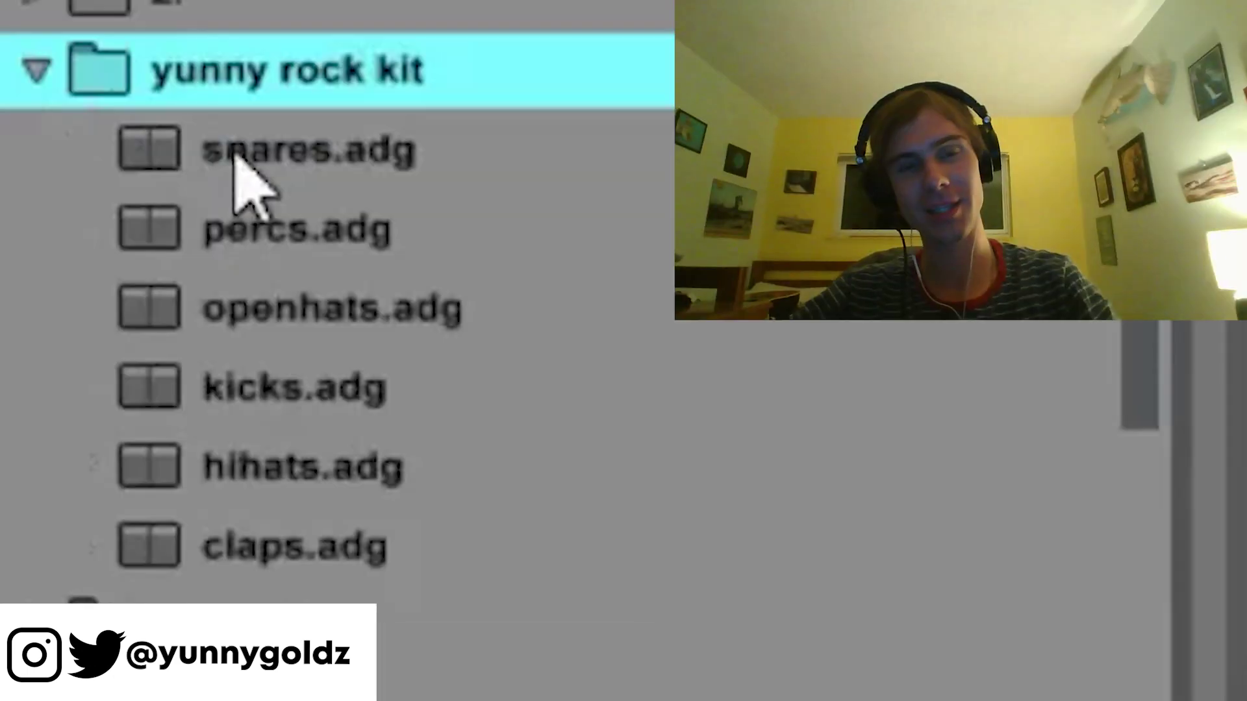
# Look through the drum racks in the yunny rock kit folder: snares, percs, openhats, kicks, hihats and claps.
pyautogui.click(239, 166)
pyautogui.click(292, 234)
pyautogui.click(364, 311)
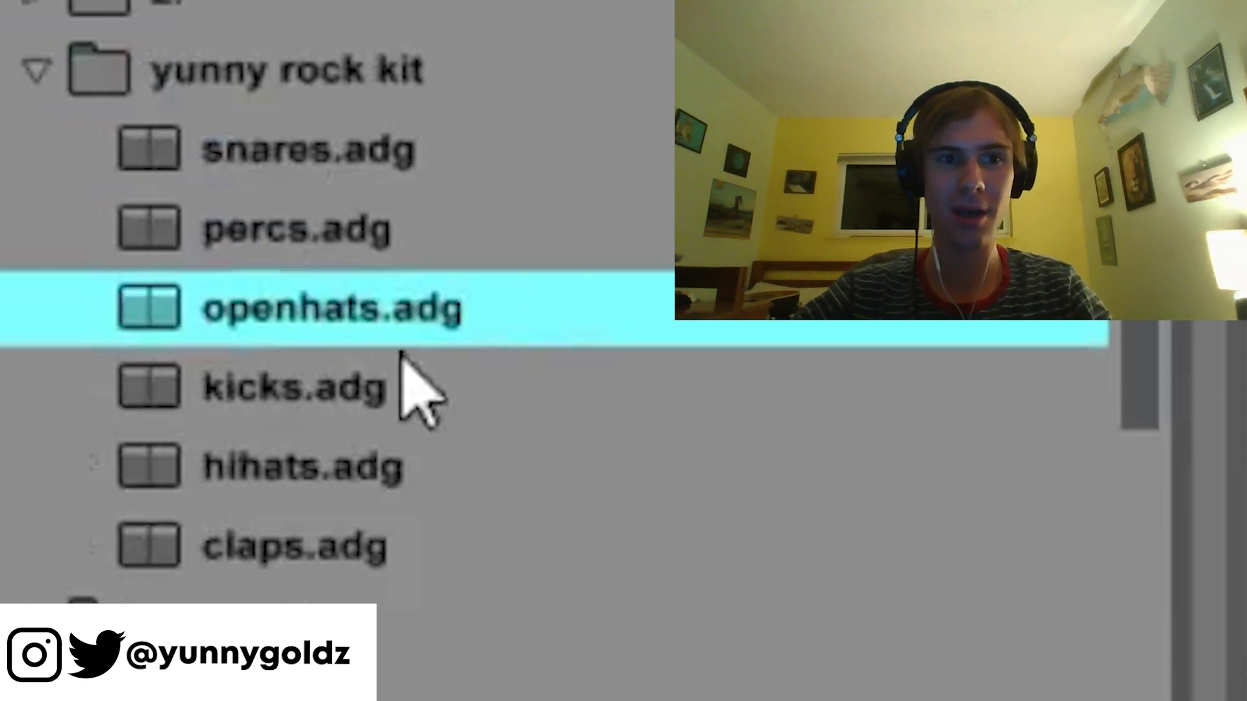
pyautogui.click(376, 383)
pyautogui.click(342, 465)
pyautogui.click(327, 545)
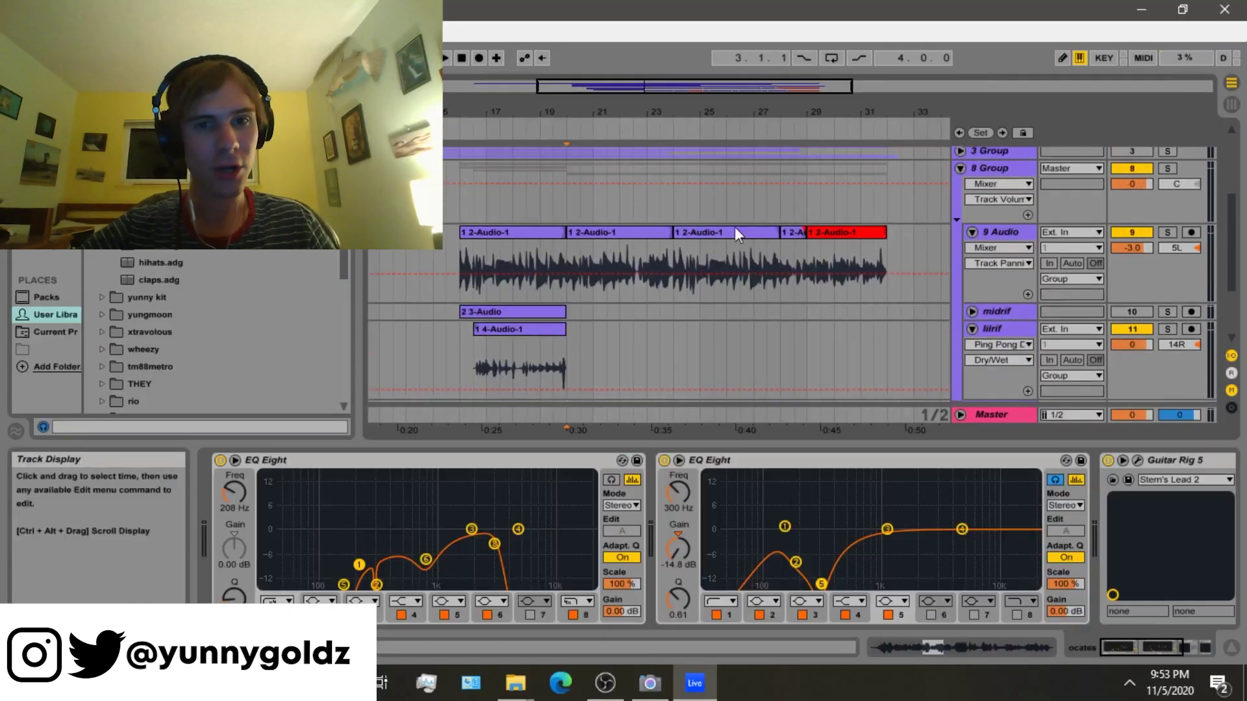
# Review the audio tracks inside the 8 Group and play them back from around bar 23.
pyautogui.scroll(-3, 735, 229)
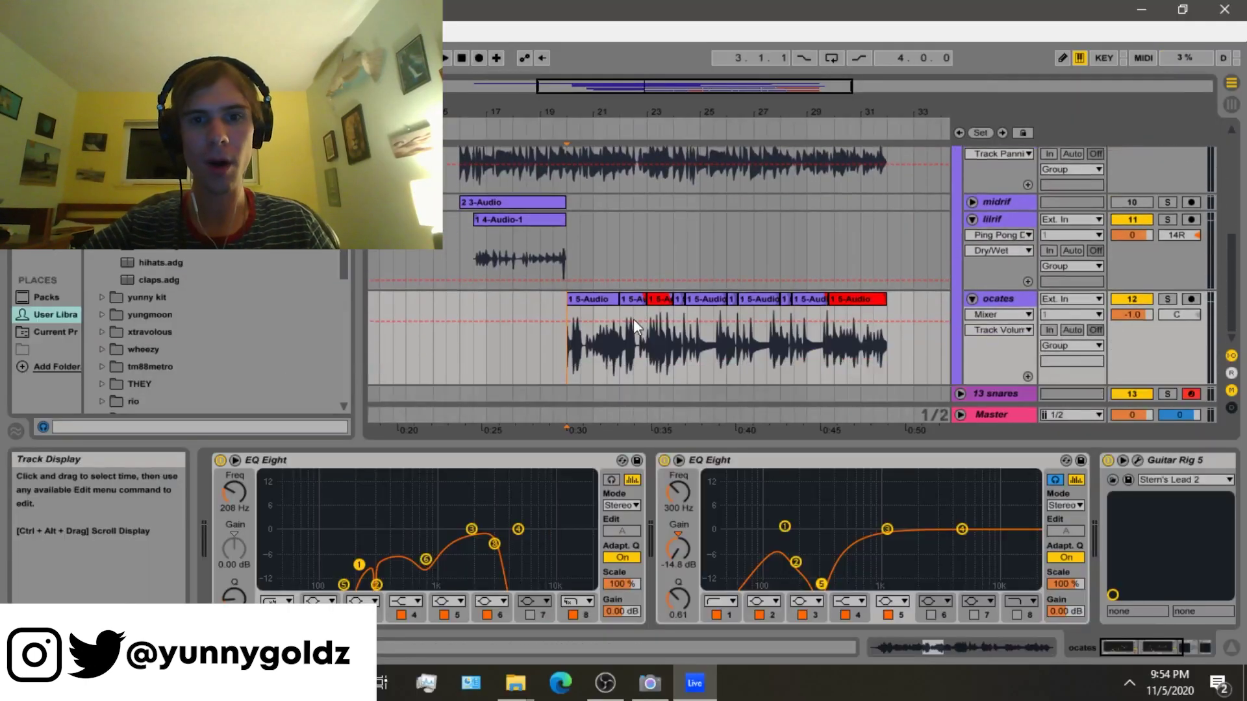
pyautogui.click(658, 263)
pyautogui.scroll(2, 648, 282)
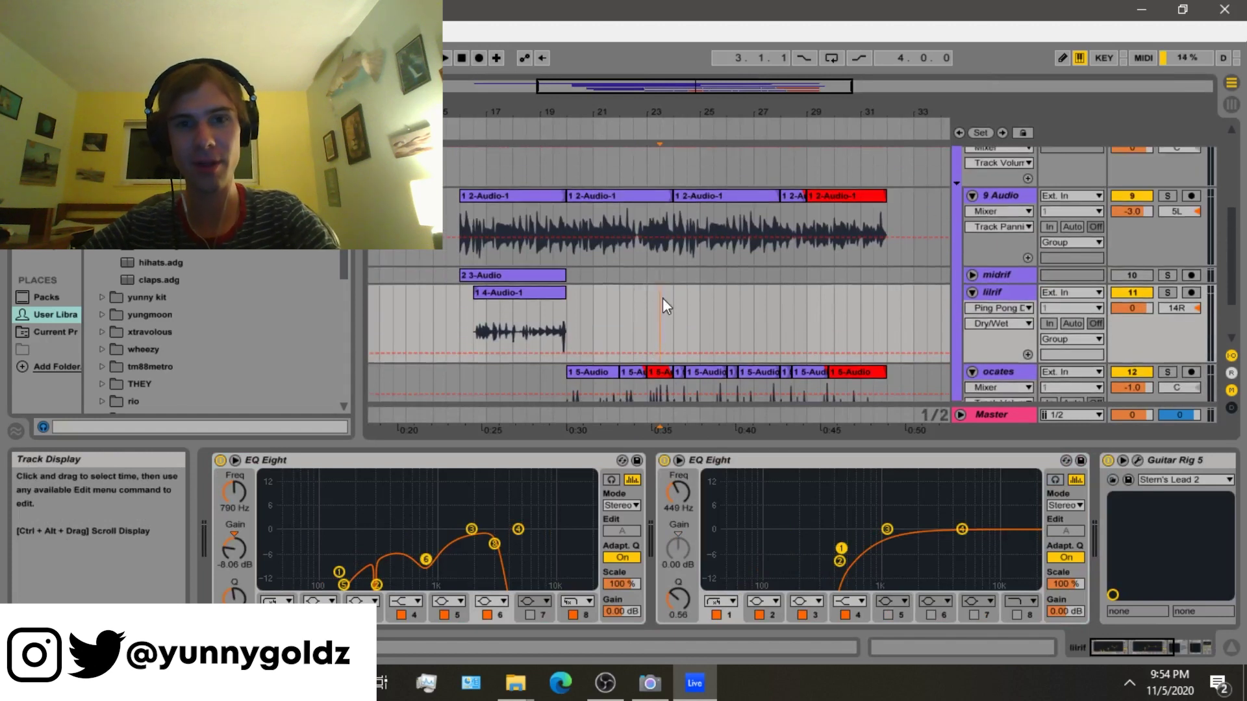
pyautogui.scroll(-1, 664, 310)
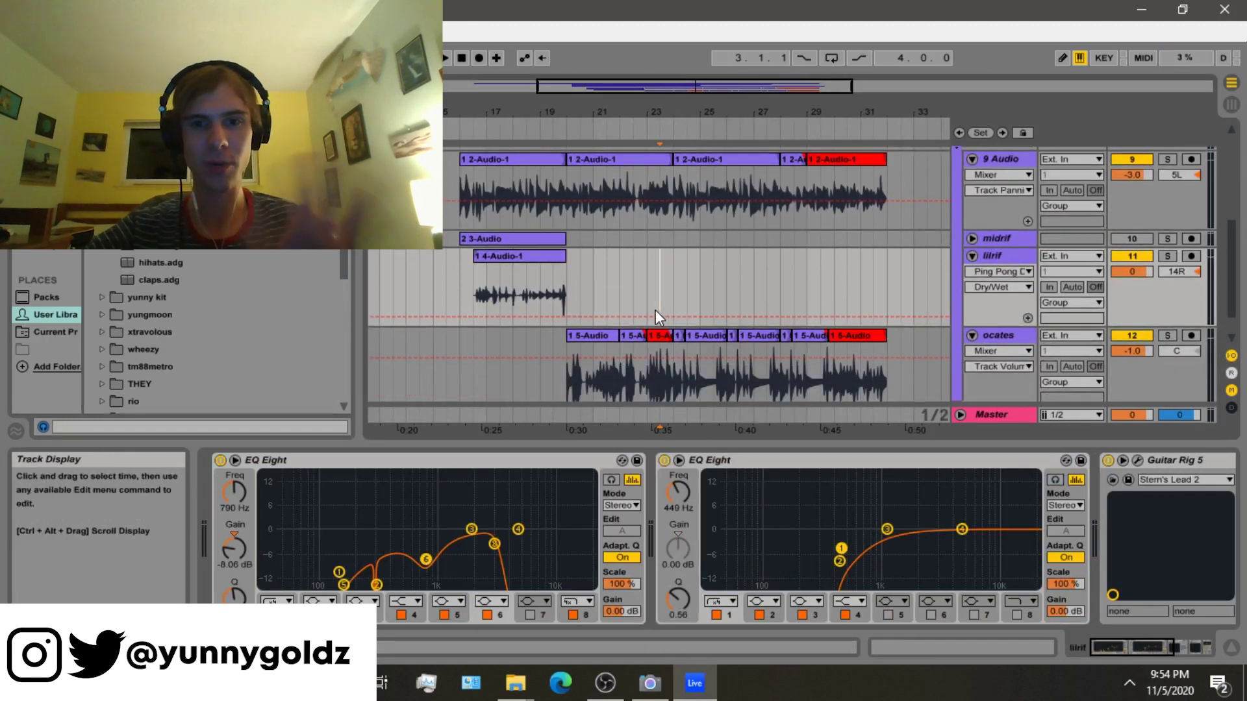
pyautogui.press('space')
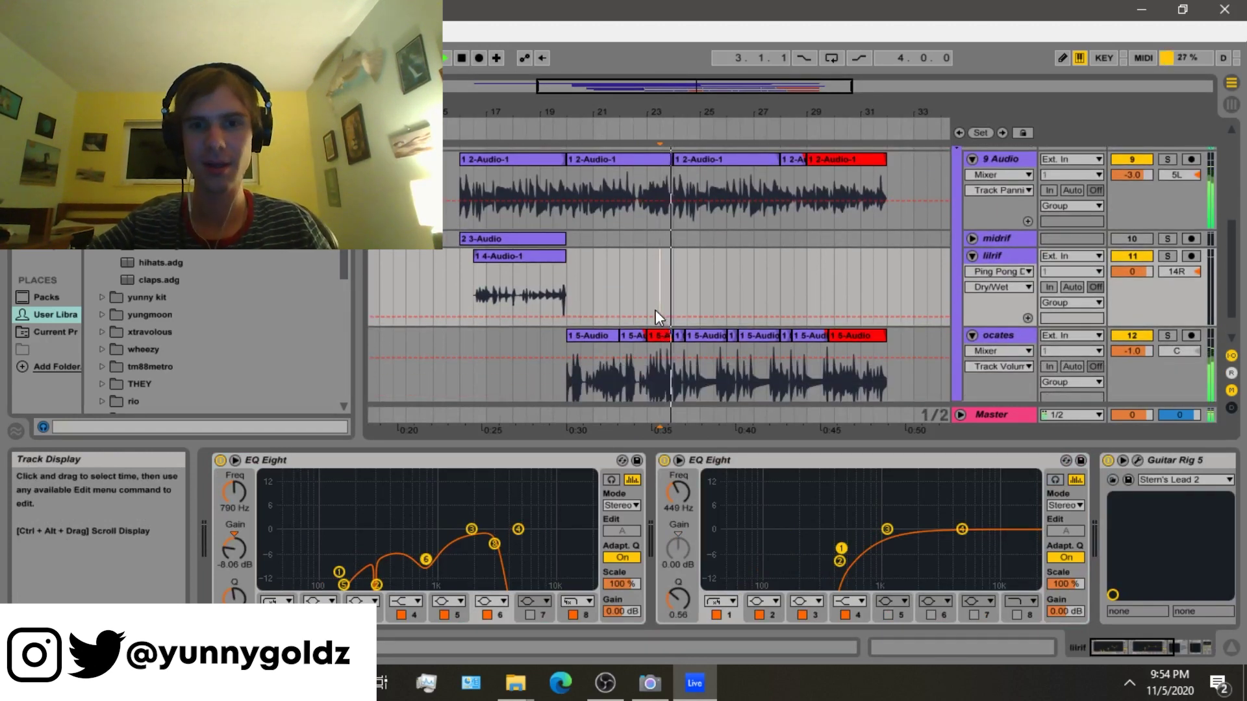
pyautogui.scroll(-1, 656, 310)
# Insert a two-bar MIDI clip on the 13 snares track and open it in the note editor.
pyautogui.click(679, 396)
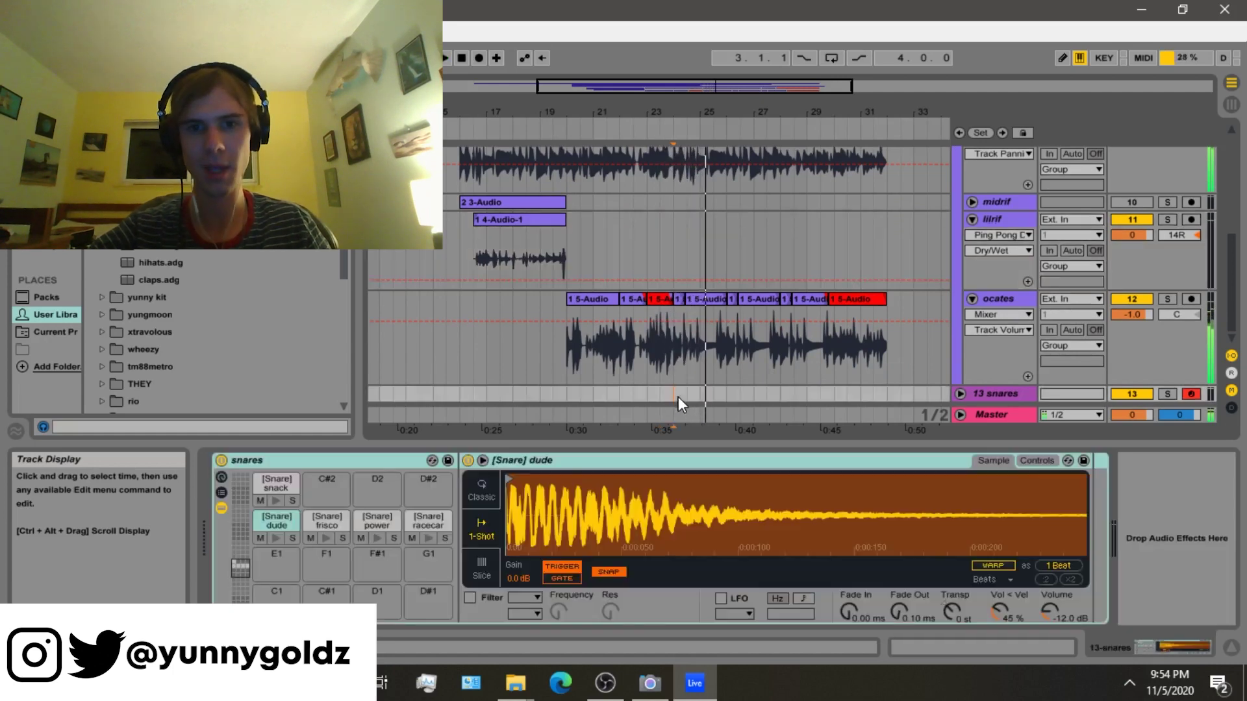
pyautogui.moveTo(678, 397); pyautogui.dragTo(739, 396)
pyautogui.rightClick(730, 401)
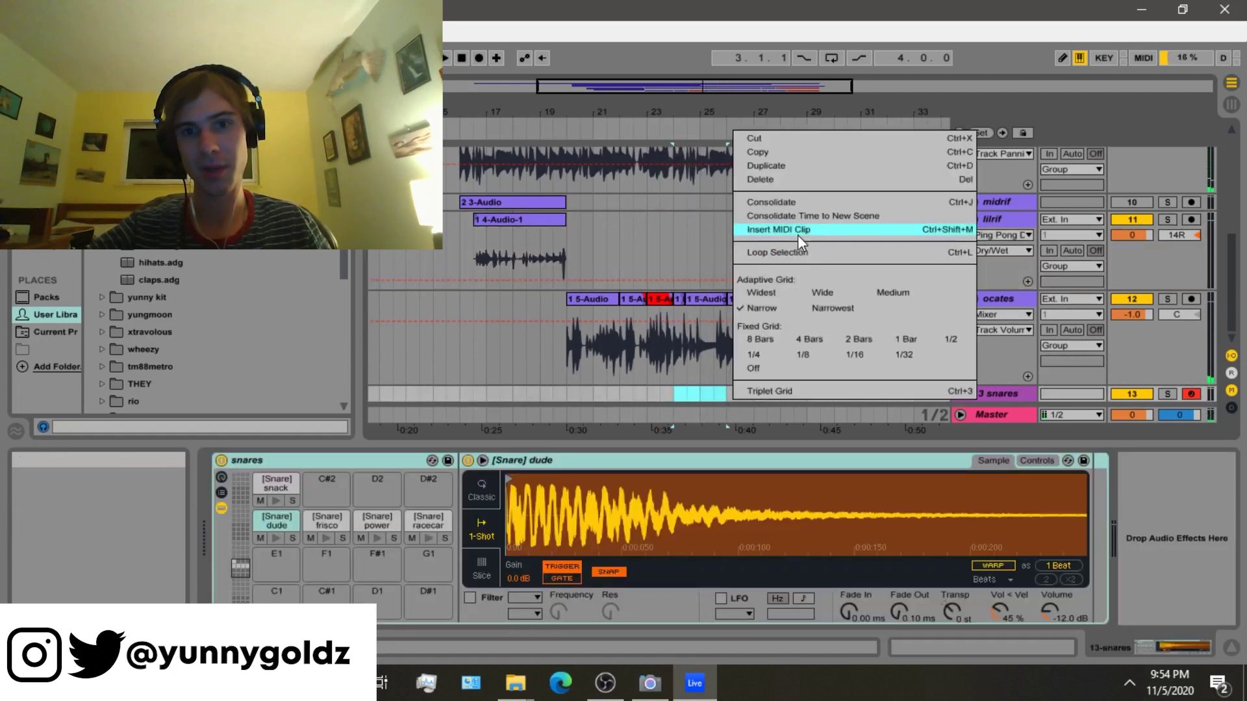
pyautogui.click(796, 235)
pyautogui.doubleClick(712, 392)
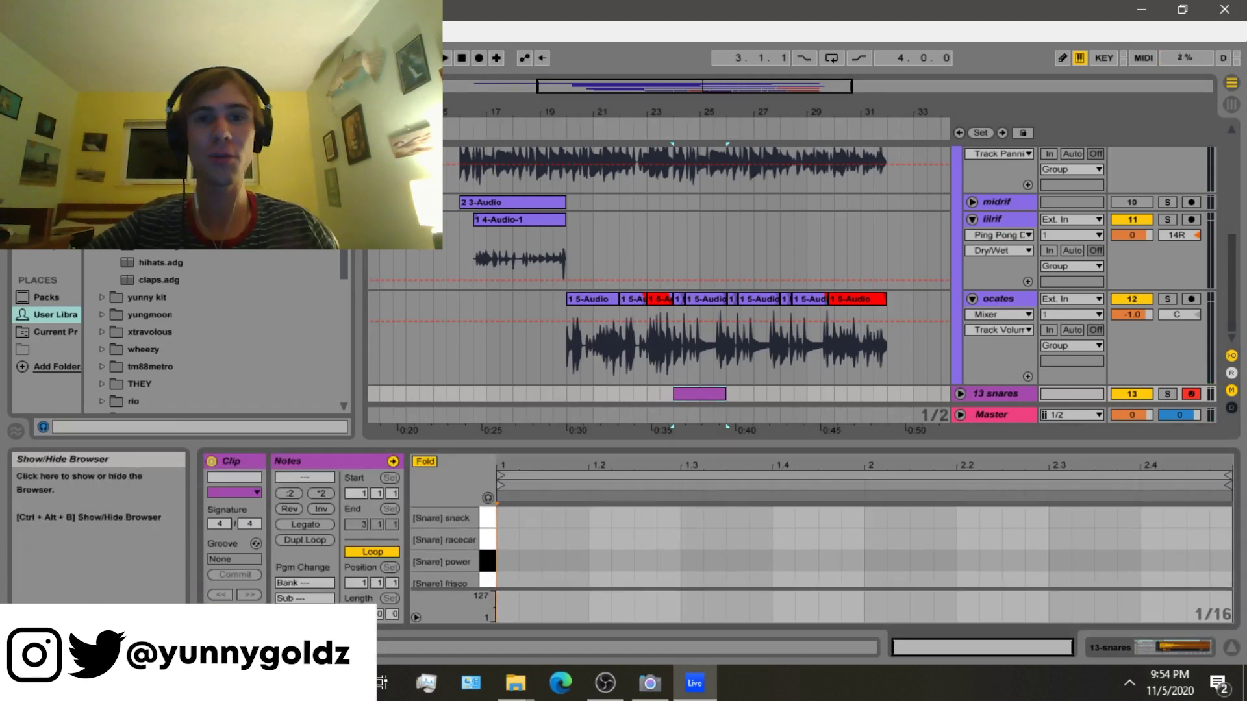
# Add a power snare note at beat 1.2, play back the clip, and unfold the 13 snares track.
pyautogui.doubleClick(593, 562)
pyautogui.press('space')
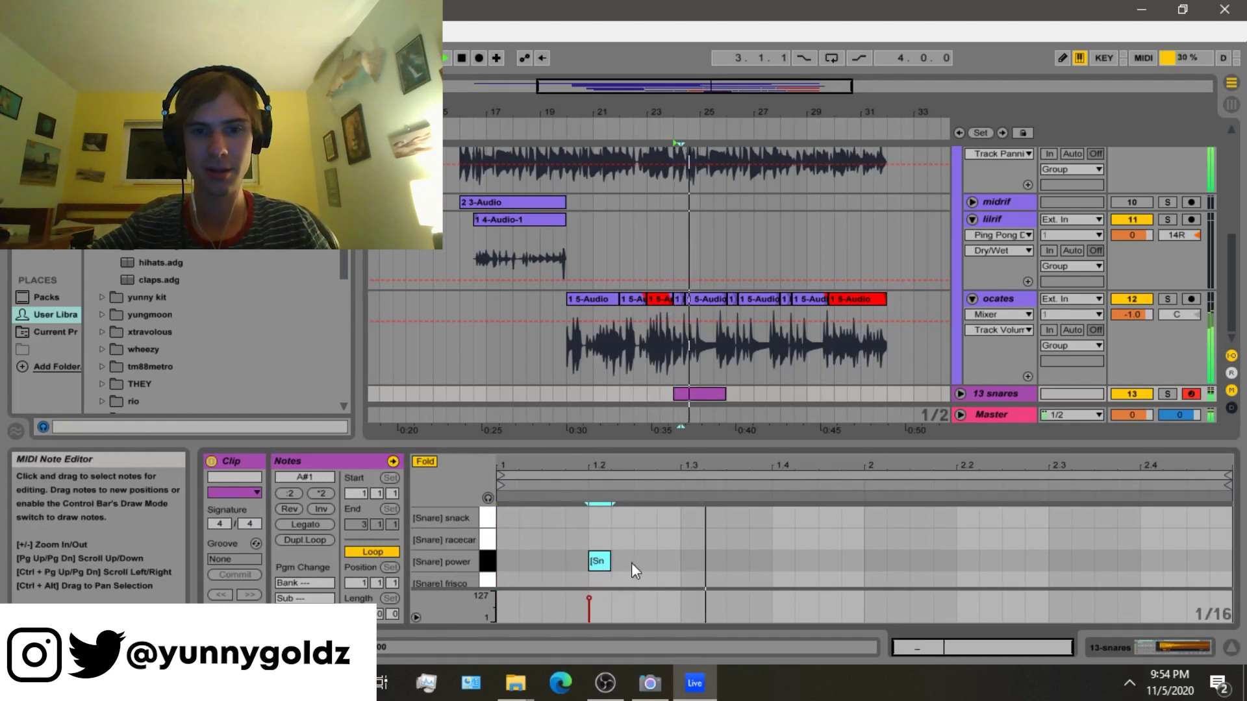
pyautogui.click(960, 394)
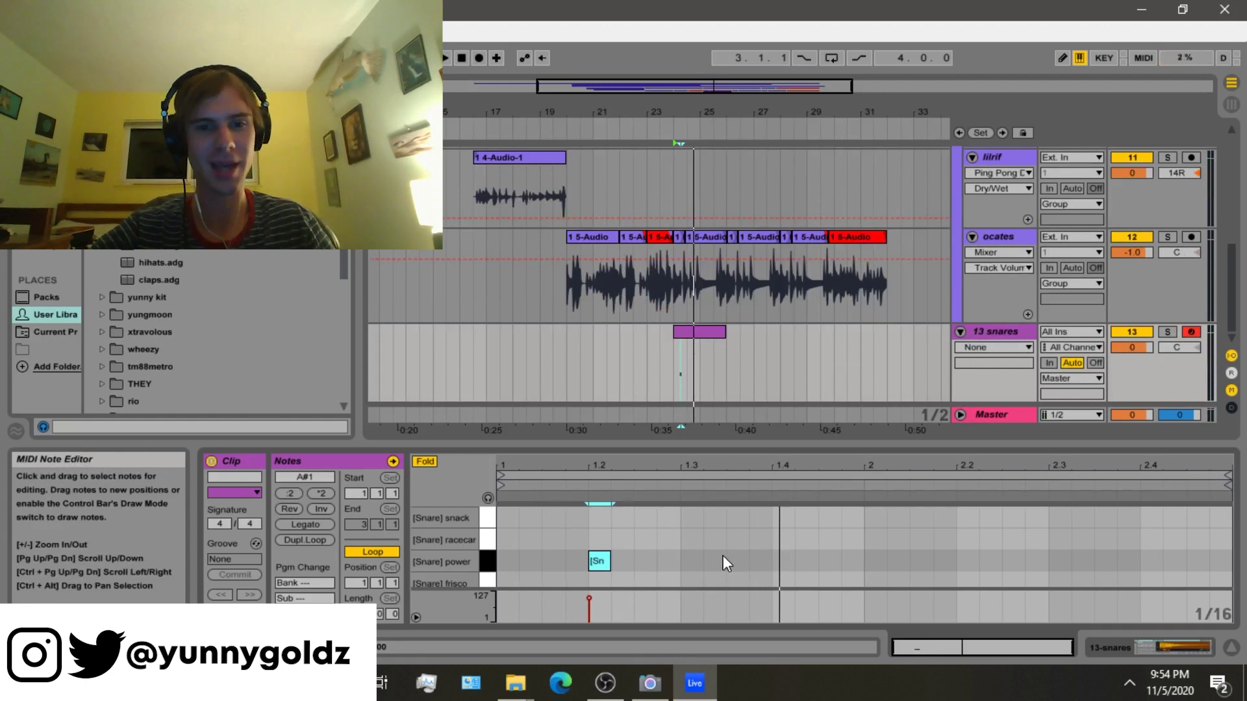
# Audition the racecar and snack snares for the note at beat 1.2 and settle on the dude snare.
pyautogui.click(687, 552)
pyautogui.moveTo(599, 560); pyautogui.dragTo(604, 544)
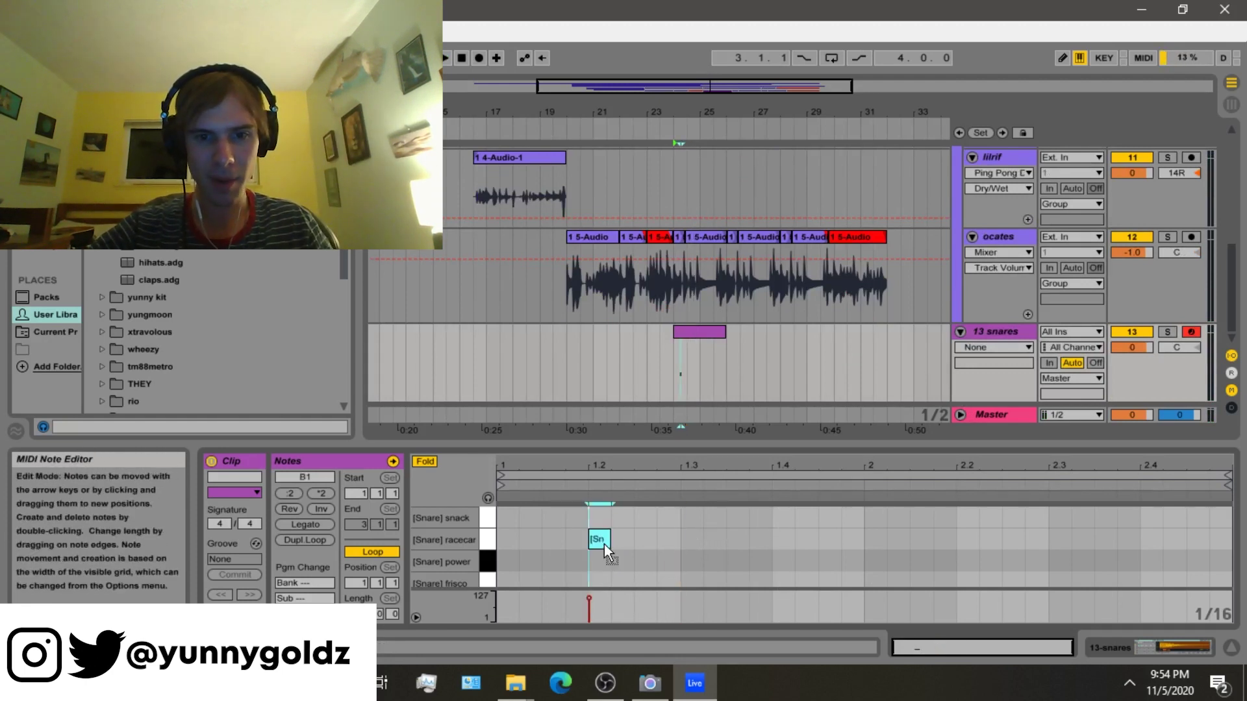
pyautogui.press('space')
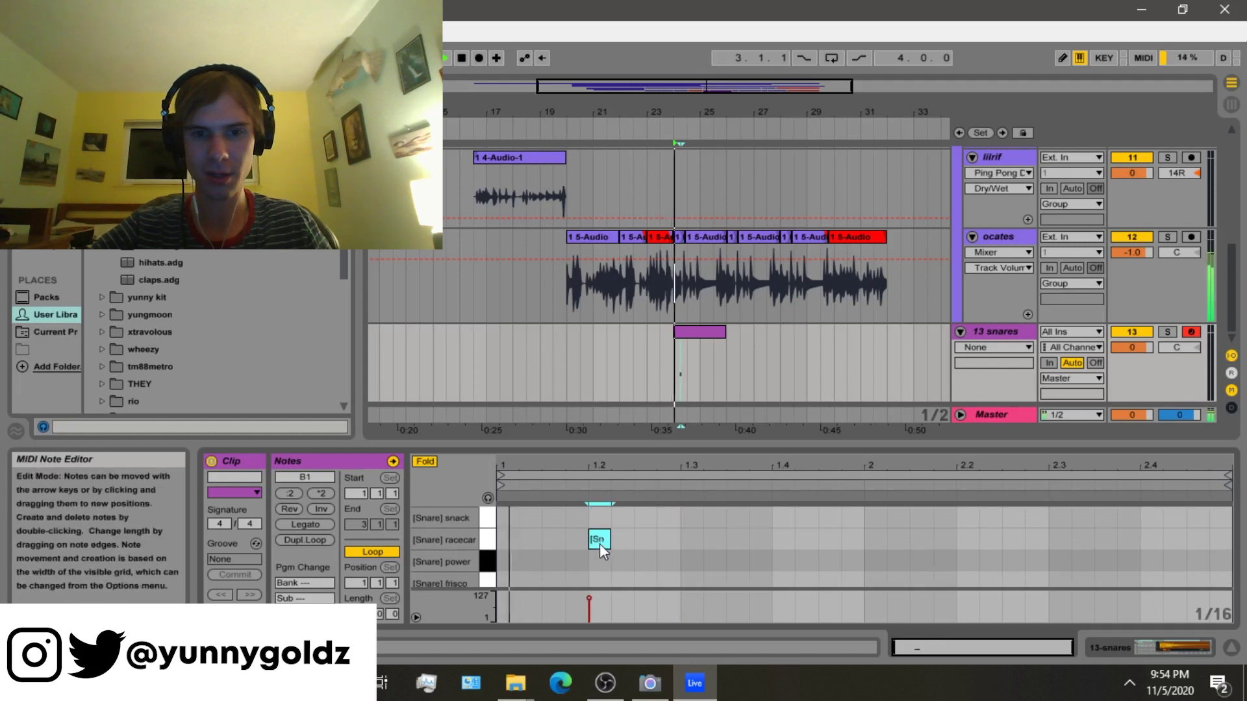
pyautogui.moveTo(602, 539); pyautogui.dragTo(604, 516)
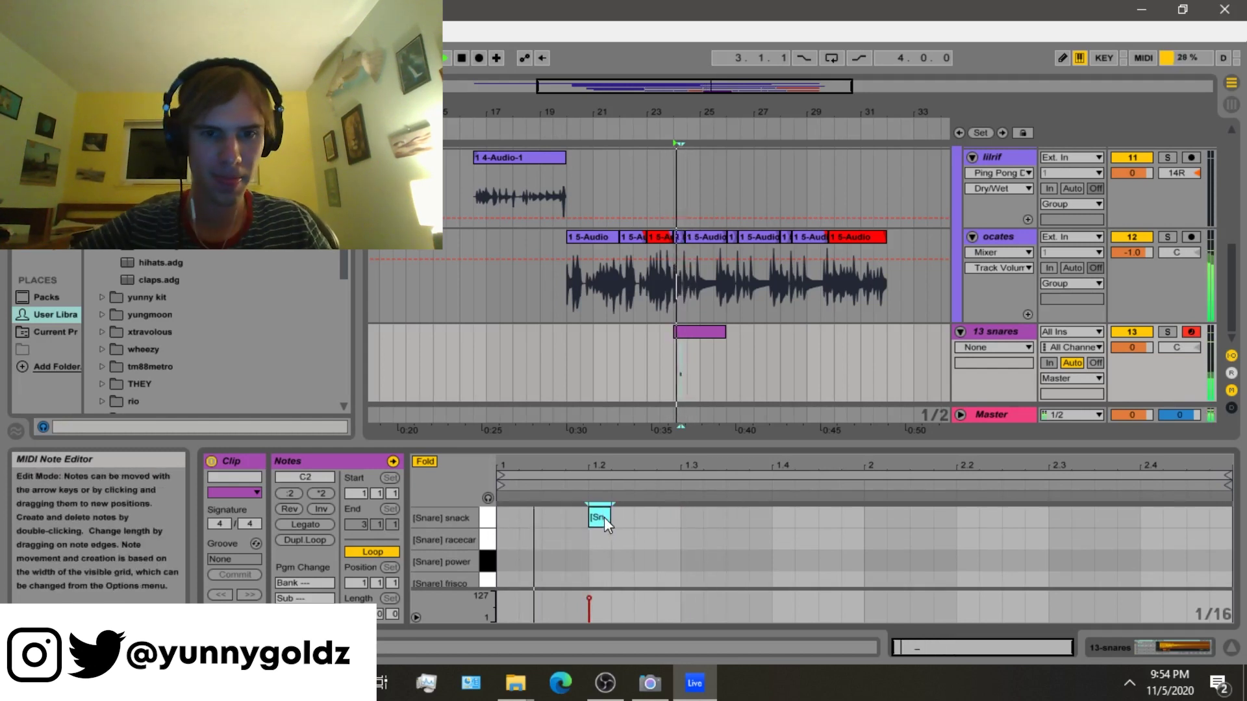
pyautogui.moveTo(604, 517); pyautogui.dragTo(722, 588)
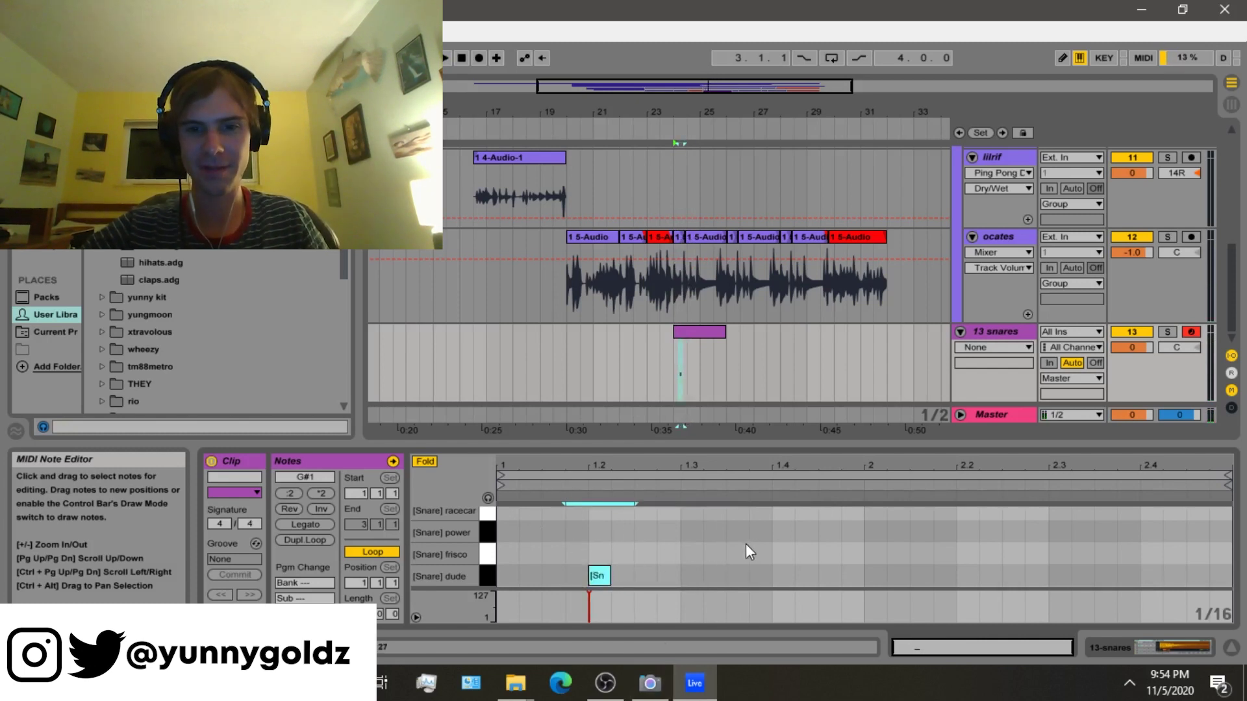
# Try a pasted copy of the dude snare note just after beat 1.4 and play back the clip.
pyautogui.click(773, 540)
pyautogui.hotkey('ctrl', 'v')
pyautogui.hotkey('alt', 'Left')
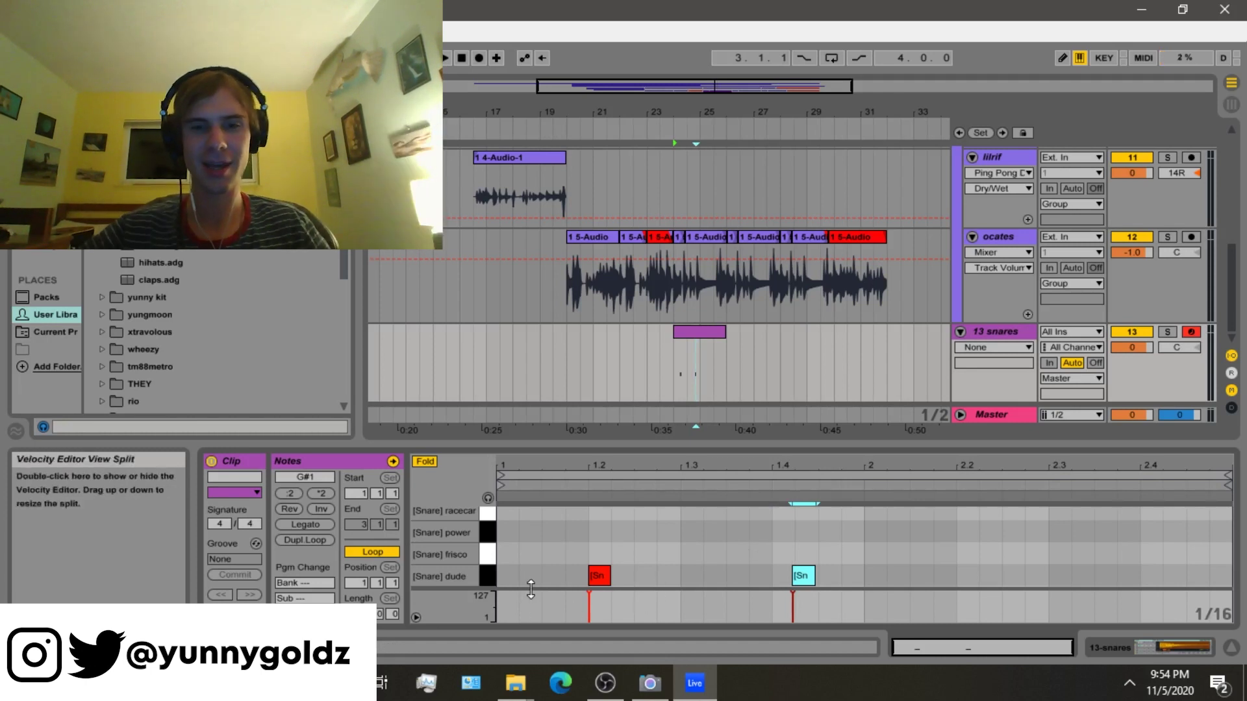
pyautogui.click(543, 570)
pyautogui.press('space')
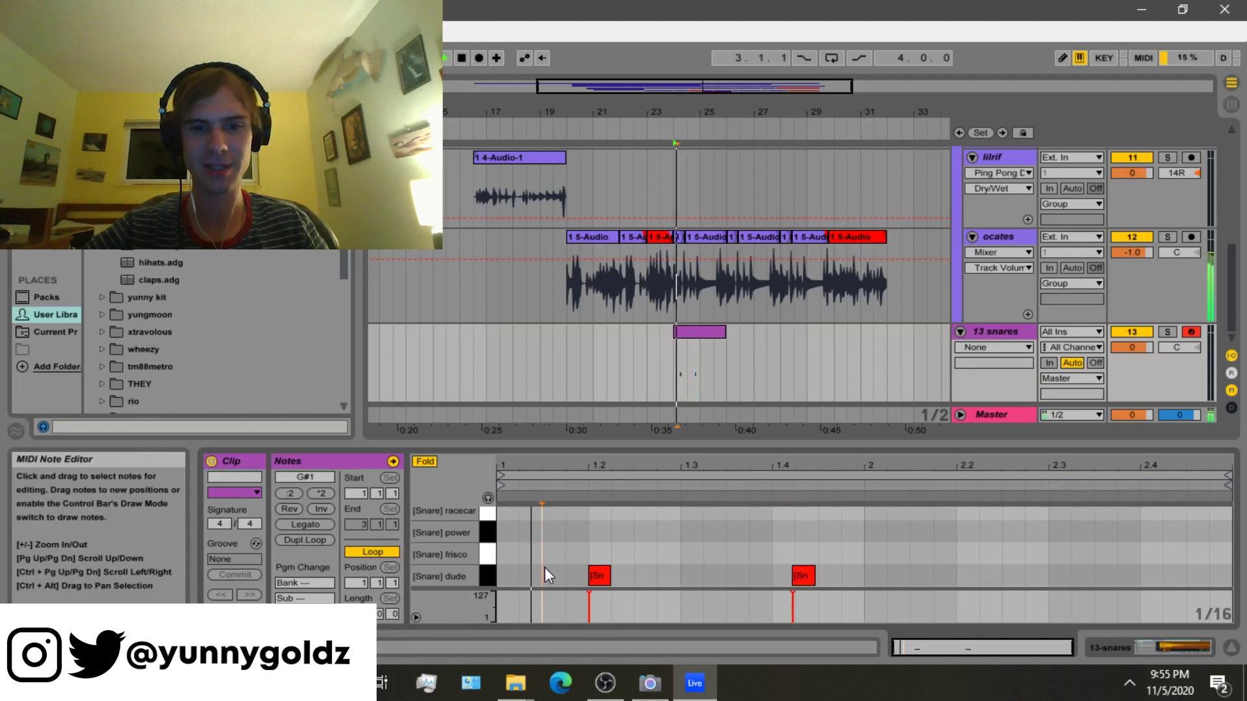
# Delete the pasted dude snare note just after beat 1.4.
pyautogui.moveTo(889, 552); pyautogui.dragTo(789, 573)
pyautogui.hotkey('ctrl', 'z')
pyautogui.click(593, 570)
pyautogui.click(809, 567)
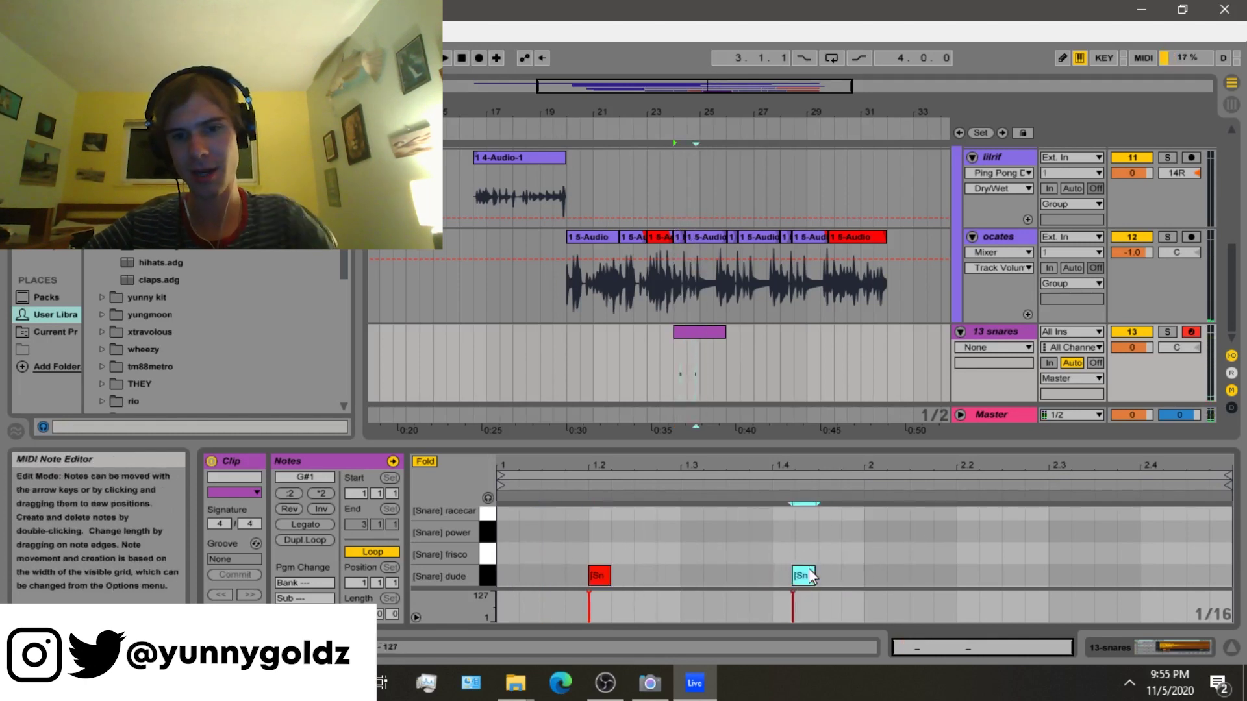
pyautogui.press('Delete')
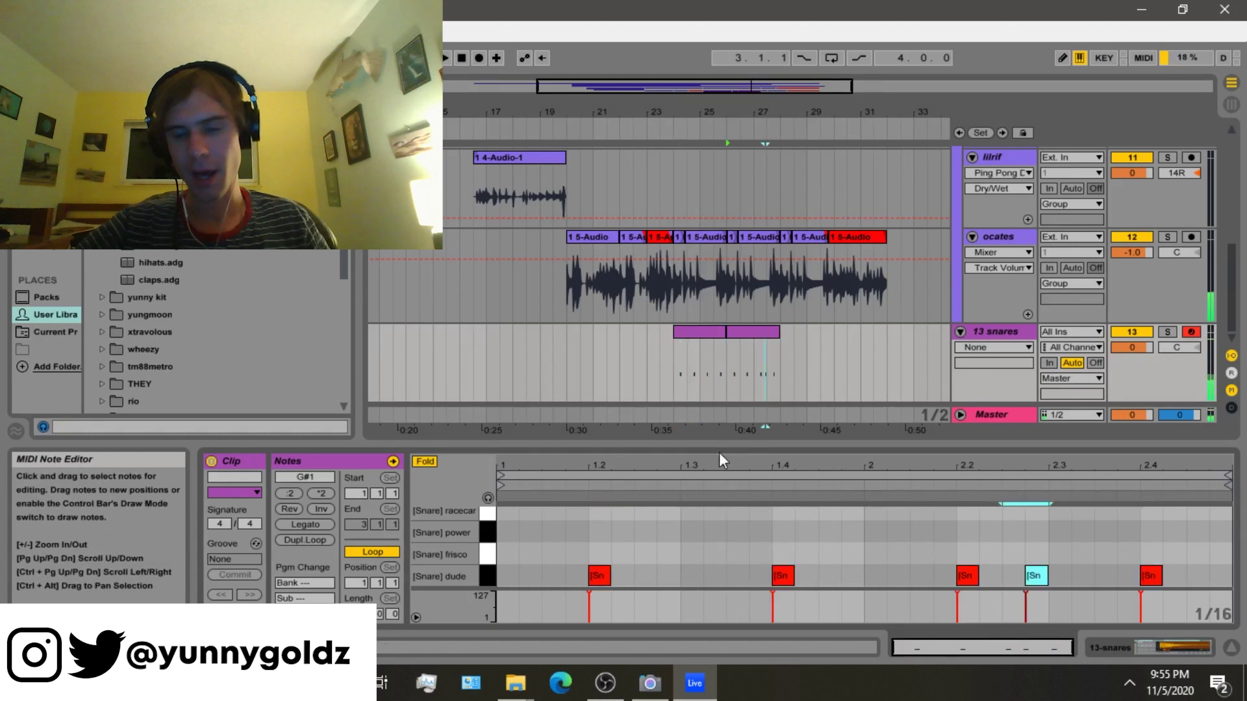
# Shift the extra dude snare note after beat 2.2 one sixteenth earlier in the second snare clip and play it back.
pyautogui.press('space')
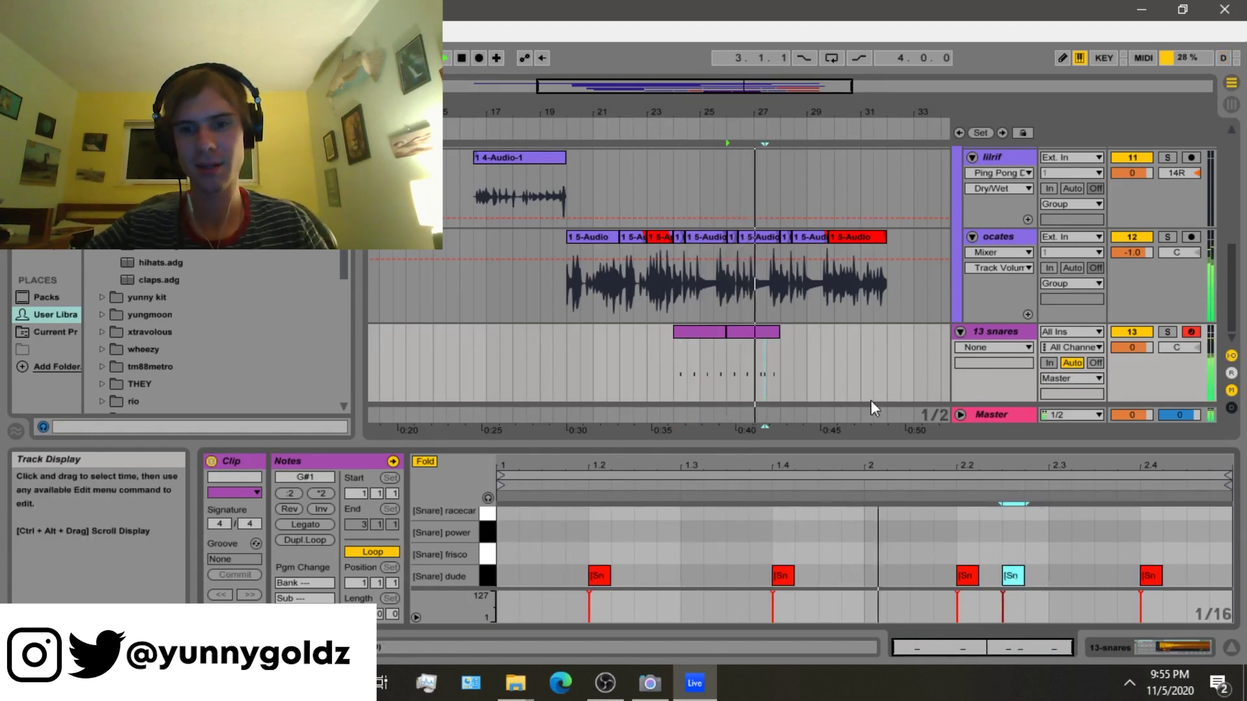
pyautogui.click(957, 594)
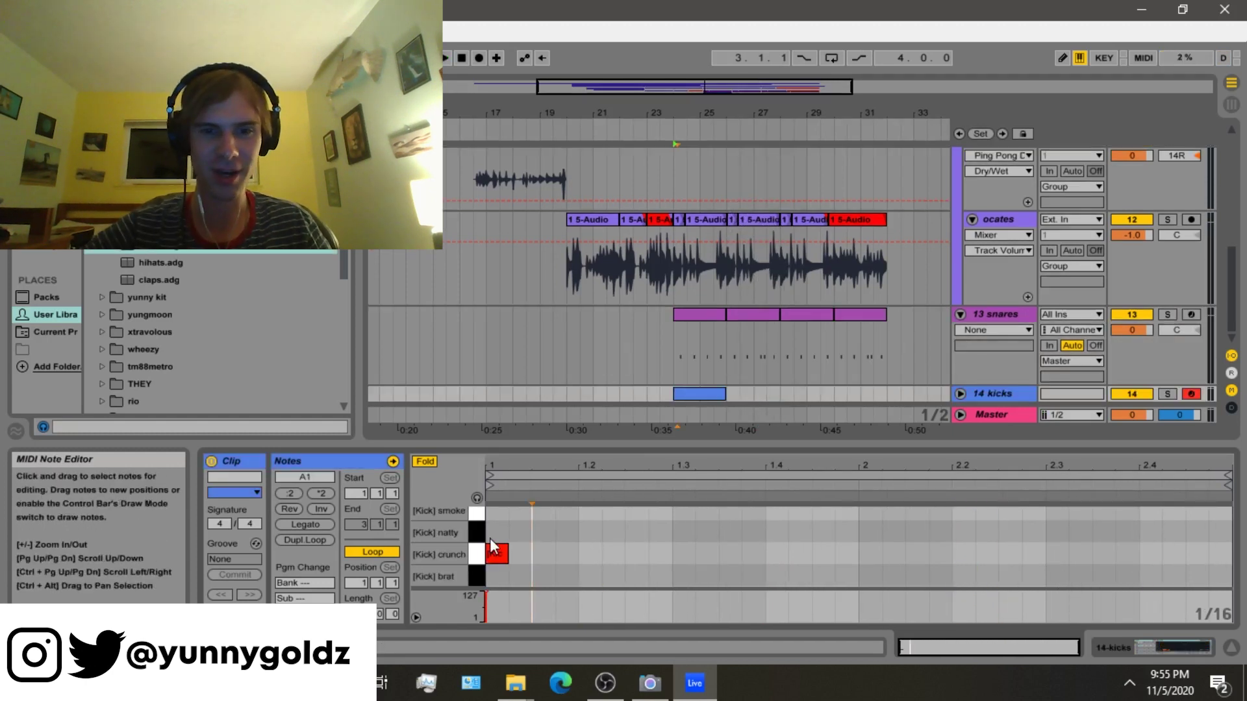
# Replace the crunch kick note at the start of the 14 kicks clip with a smoke kick note, auditioning kicks during playback.
pyautogui.press('space')
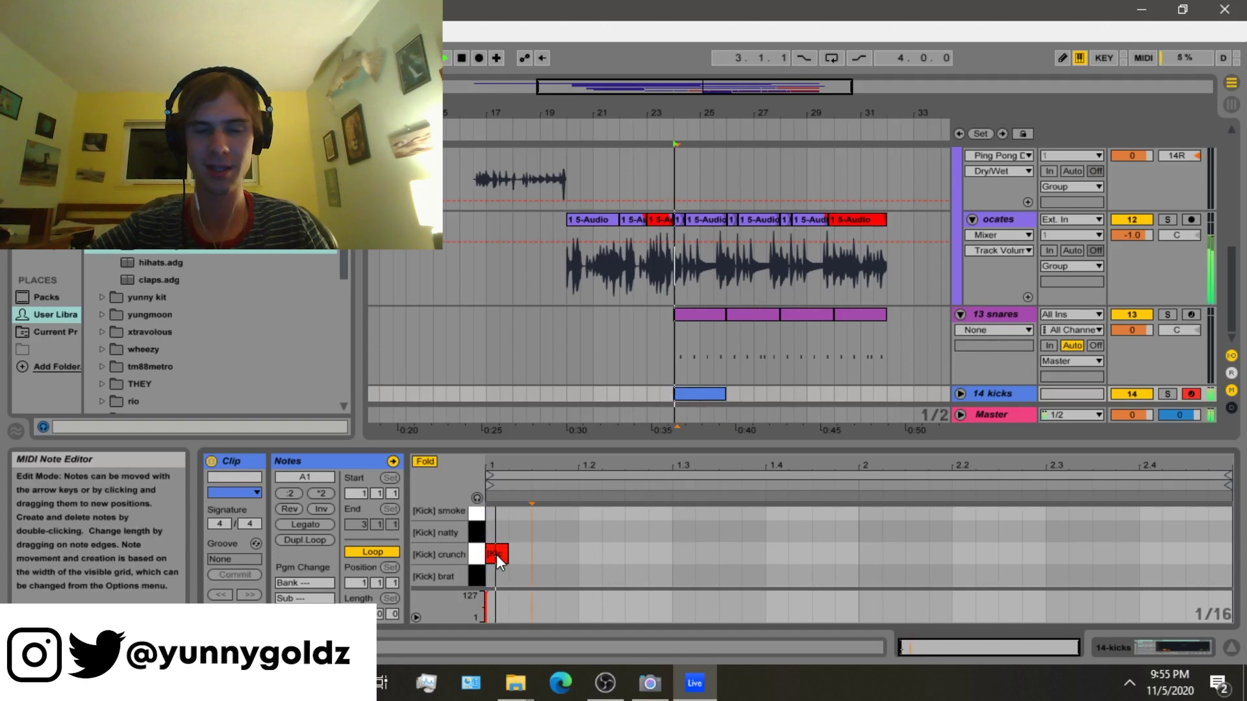
pyautogui.moveTo(497, 554)
pyautogui.mouseDown()
pyautogui.moveTo(499, 506)
pyautogui.moveTo(506, 543)
pyautogui.mouseUp()
pyautogui.press('space')
pyautogui.press('space')
pyautogui.press('space')
pyautogui.doubleClick(503, 540)
pyautogui.press('space')
pyautogui.press('space')
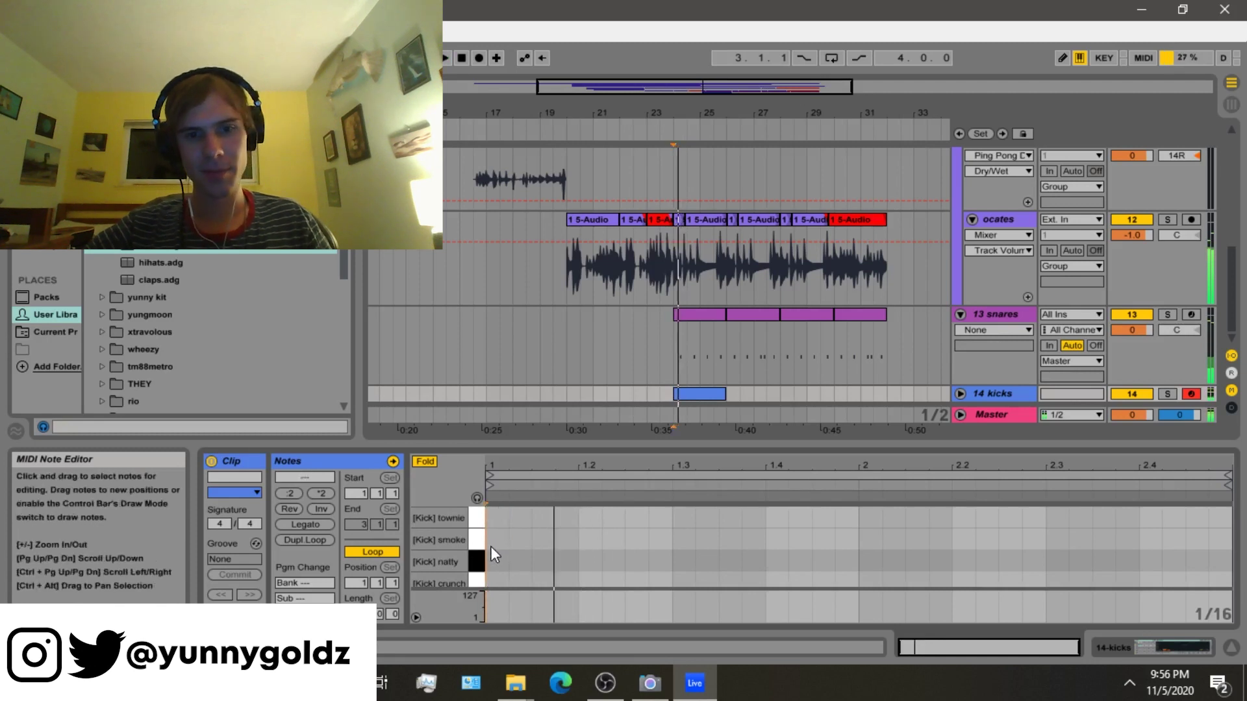
pyautogui.doubleClick(493, 544)
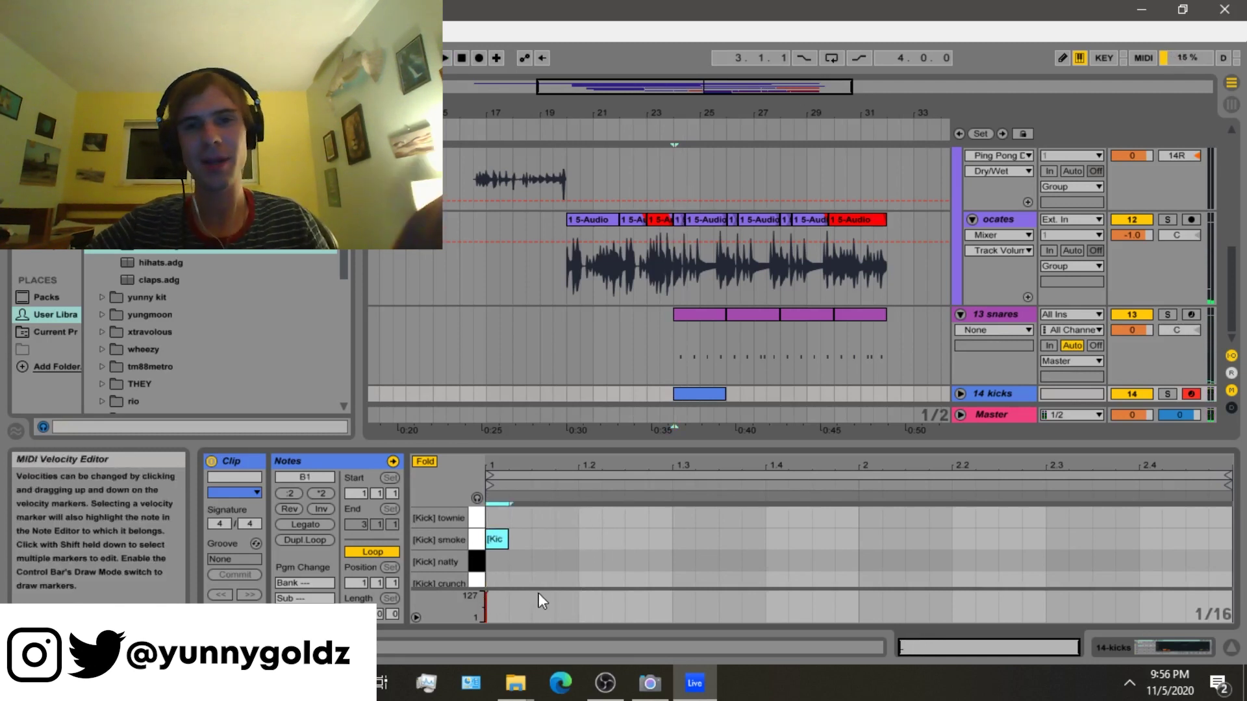
# Add a second smoke kick note half a beat after 1.3 in the 14 kicks clip during playback.
pyautogui.moveTo(565, 556); pyautogui.dragTo(473, 529)
pyautogui.moveTo(628, 566); pyautogui.dragTo(465, 520)
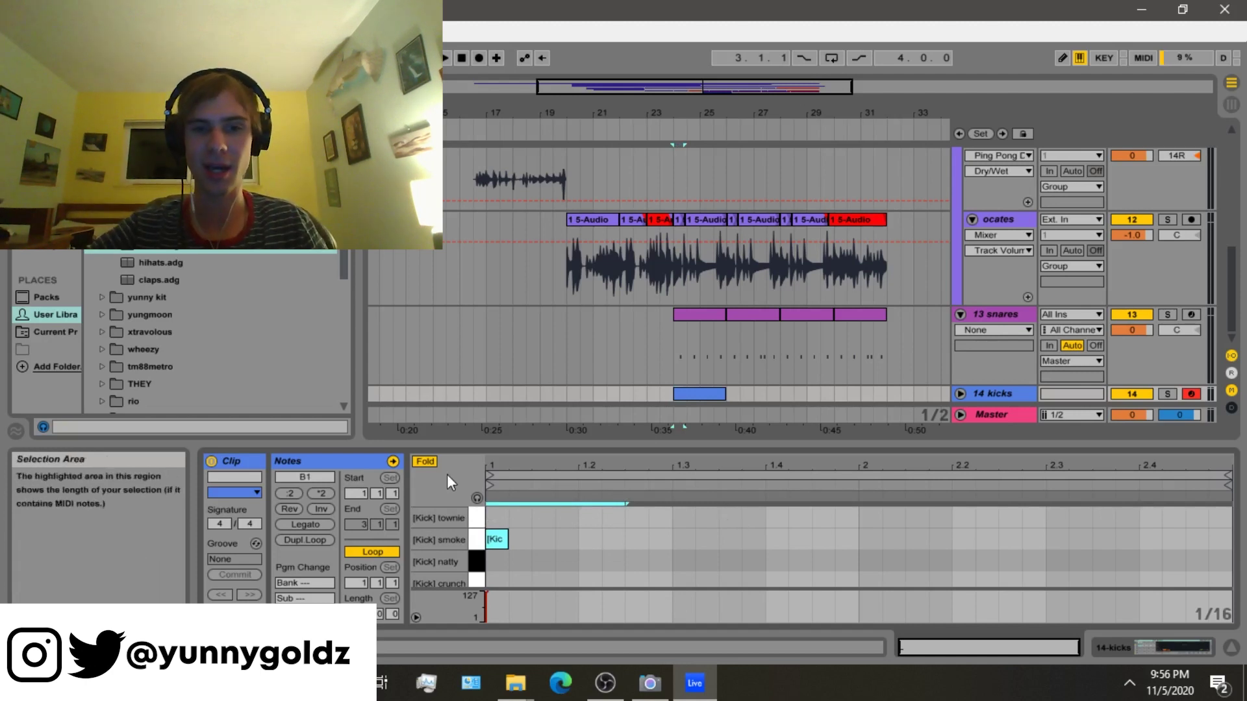
pyautogui.moveTo(537, 536); pyautogui.dragTo(450, 558)
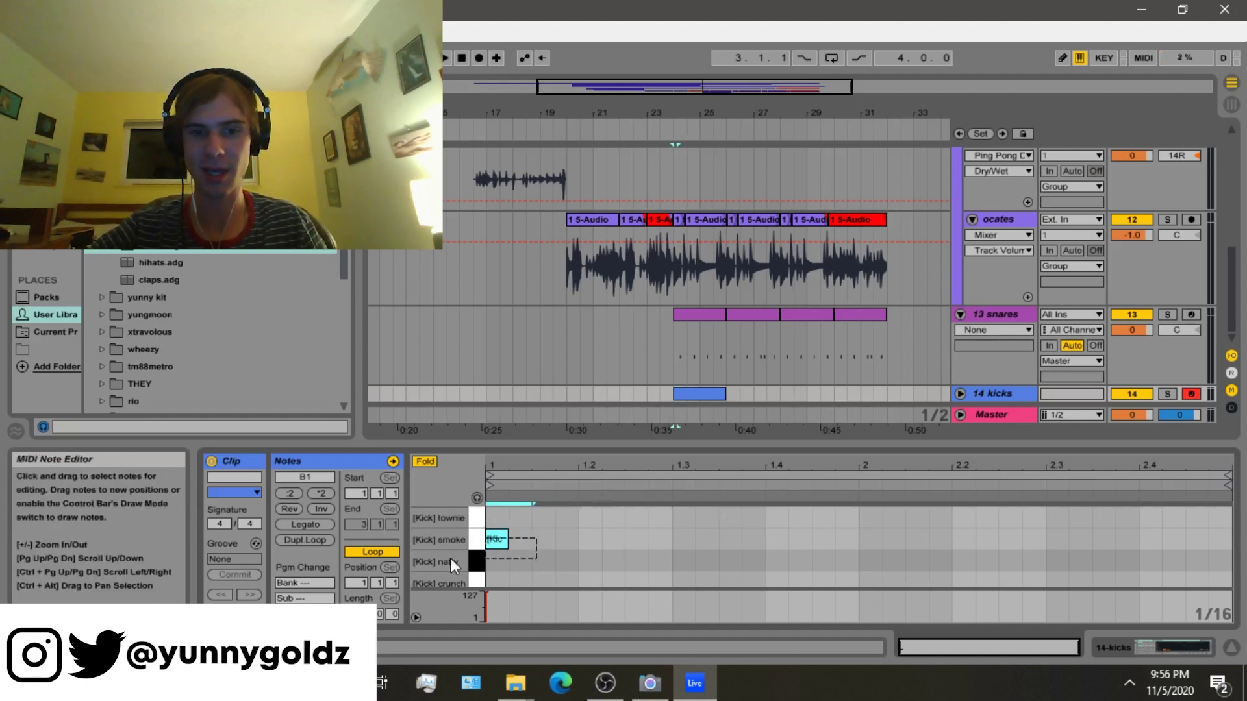
pyautogui.doubleClick(690, 525)
pyautogui.moveTo(688, 537); pyautogui.dragTo(731, 540)
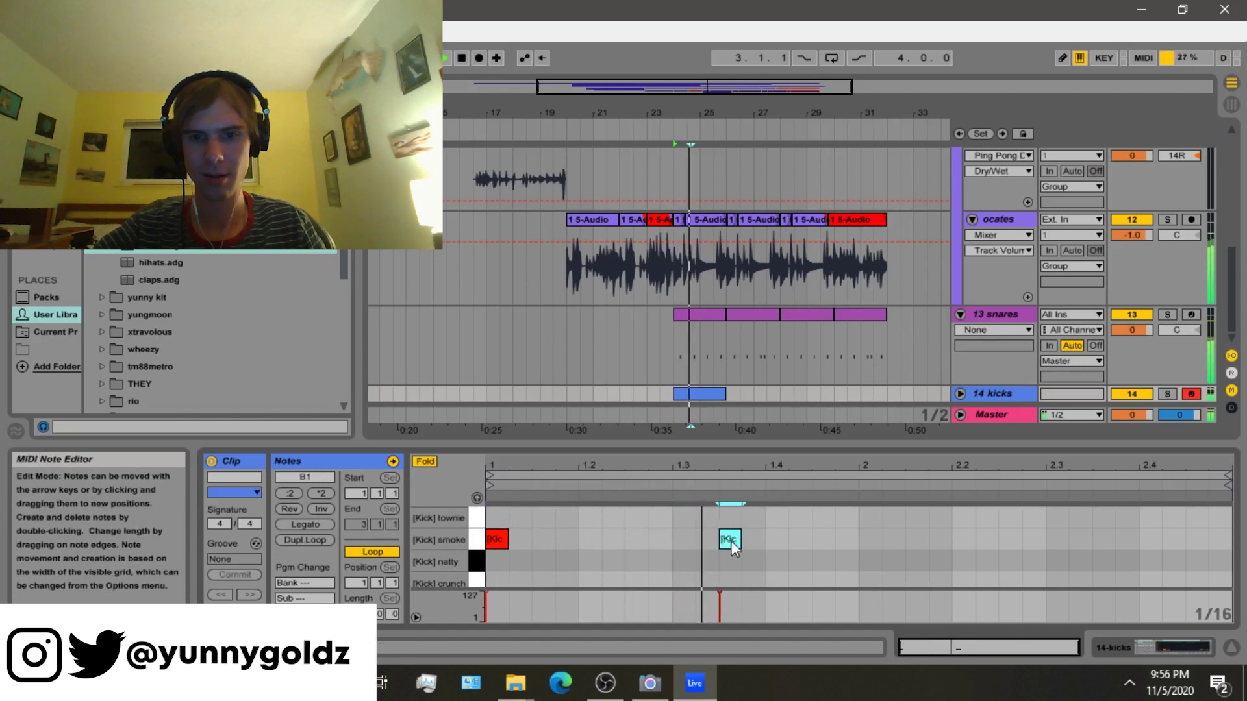
# Paste copies of both smoke kick notes from half a beat after 1.2, keeping only the copy on beat 2.
pyautogui.hotkey('ctrl', 'a')
pyautogui.hotkey('ctrl', 'c')
pyautogui.click(633, 529)
pyautogui.hotkey('ctrl', 'v')
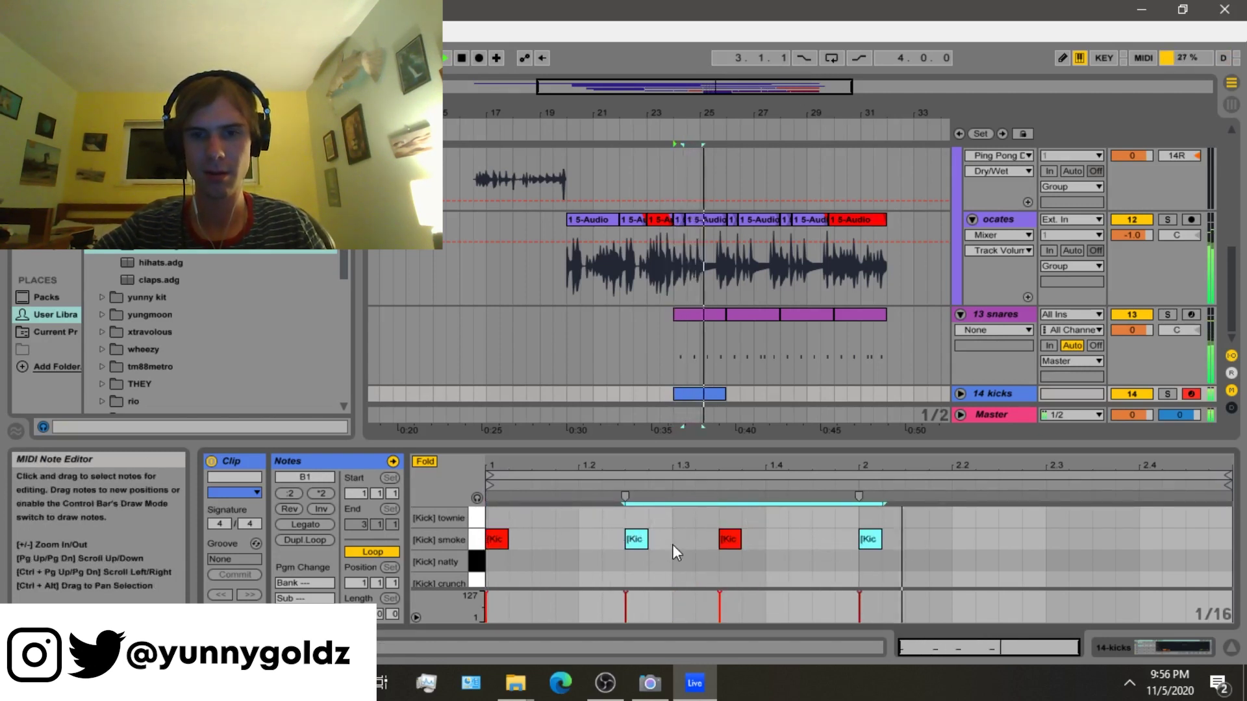
pyautogui.doubleClick(638, 535)
pyautogui.moveTo(844, 526); pyautogui.dragTo(902, 543)
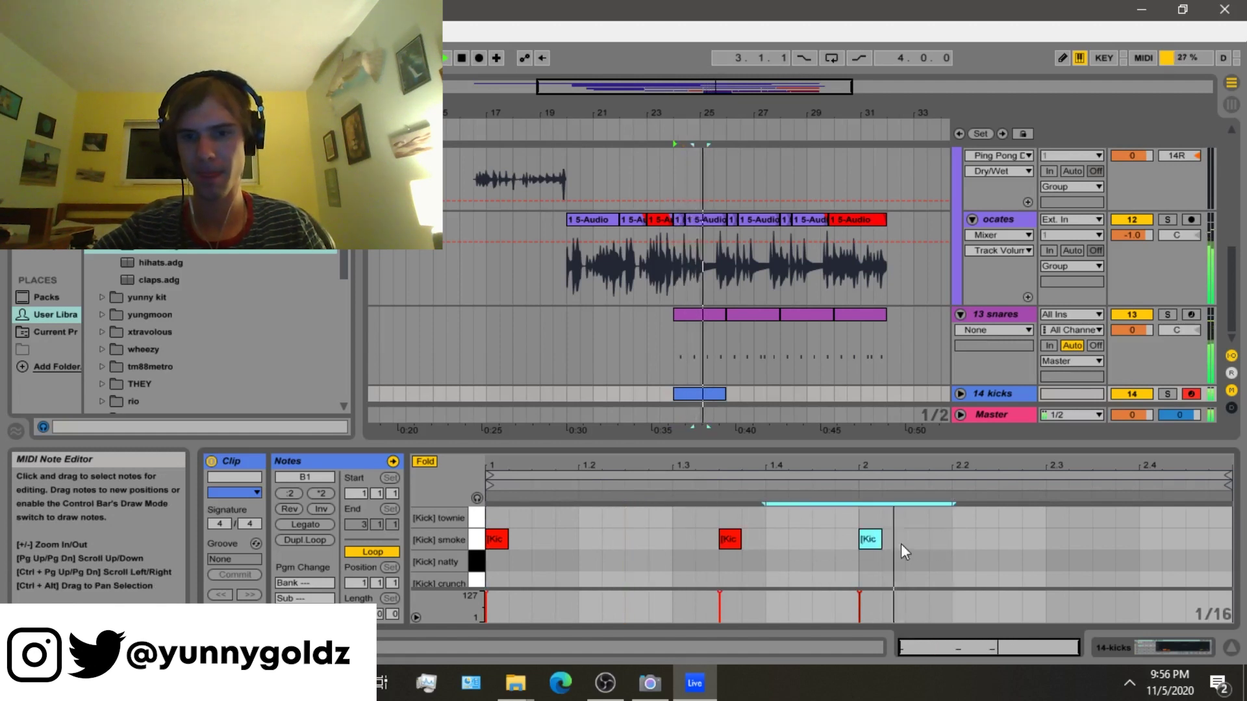
# Paste copies of the smoke kick pattern starting half a beat after 2.2 and again half a beat after 2.3.
pyautogui.hotkey('ctrl', 'a')
pyautogui.hotkey('ctrl', 'c')
pyautogui.click(992, 521)
pyautogui.hotkey('ctrl', 'v')
pyautogui.click(1047, 522)
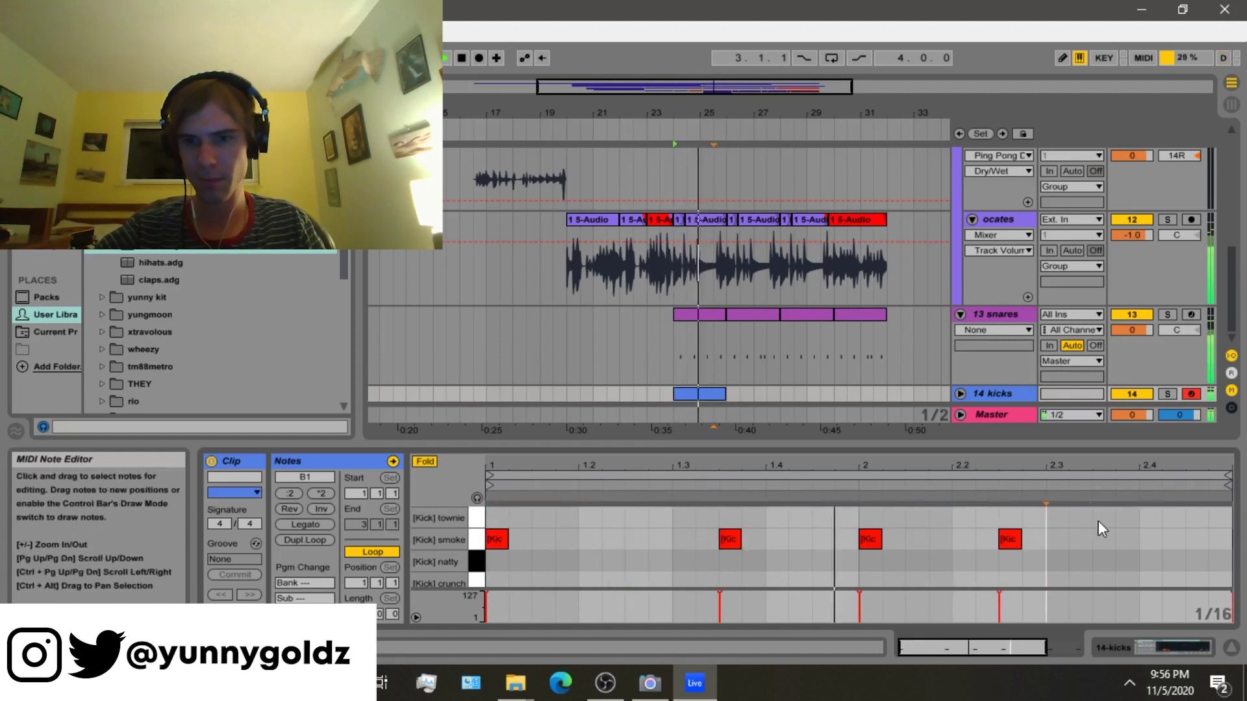
pyautogui.hotkey('ctrl', 'v')
# Duplicate the 14 kicks clip directly after itself and play back the kick pattern from the first clip.
pyautogui.click(701, 398)
pyautogui.press('space')
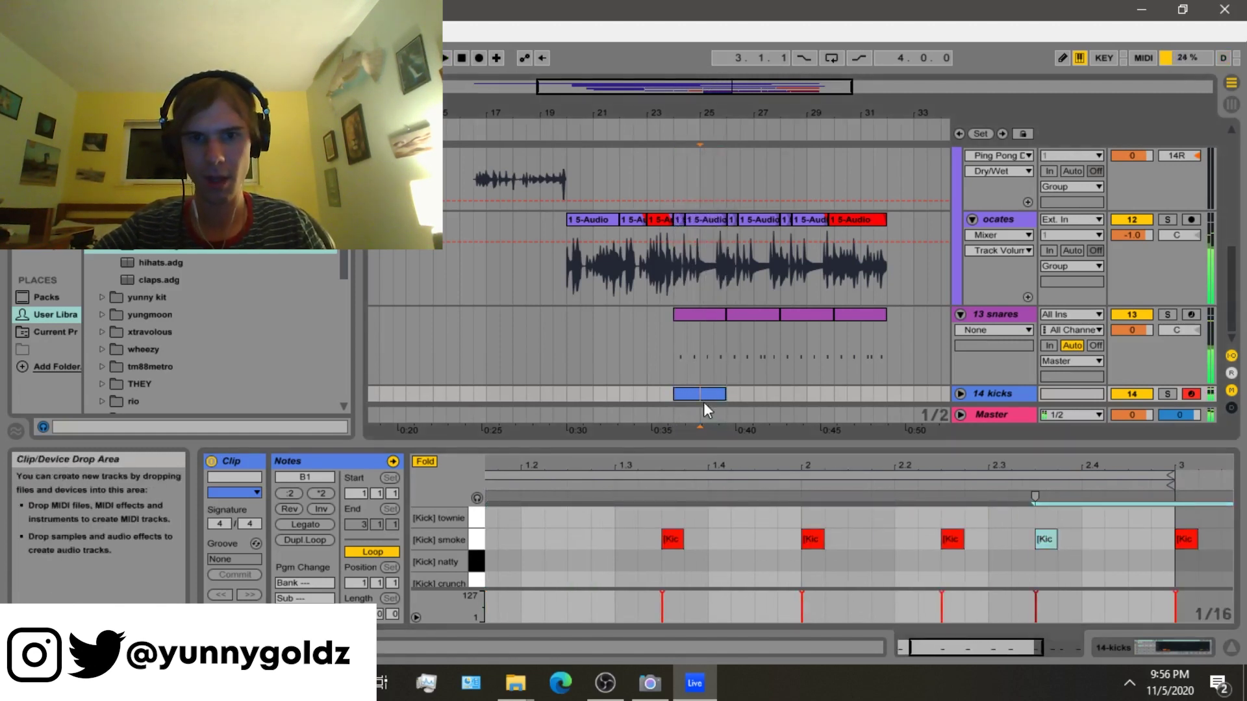
pyautogui.press('space')
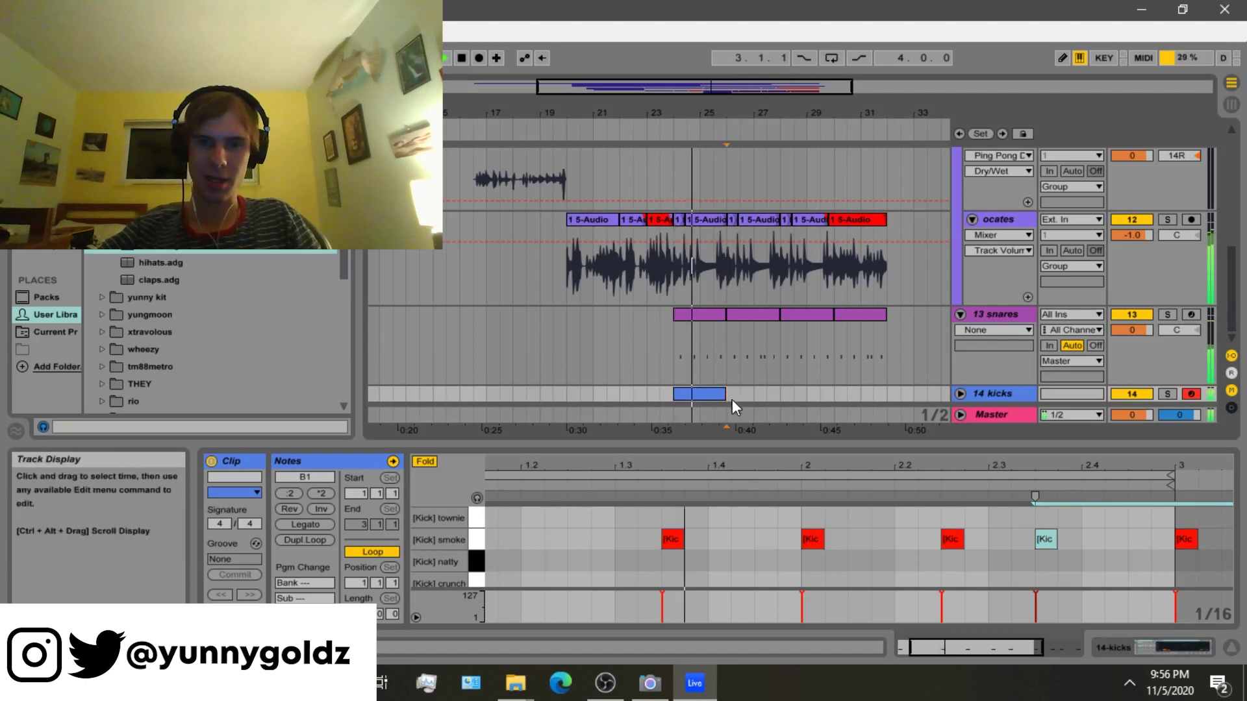
pyautogui.hotkey('ctrl', 'd')
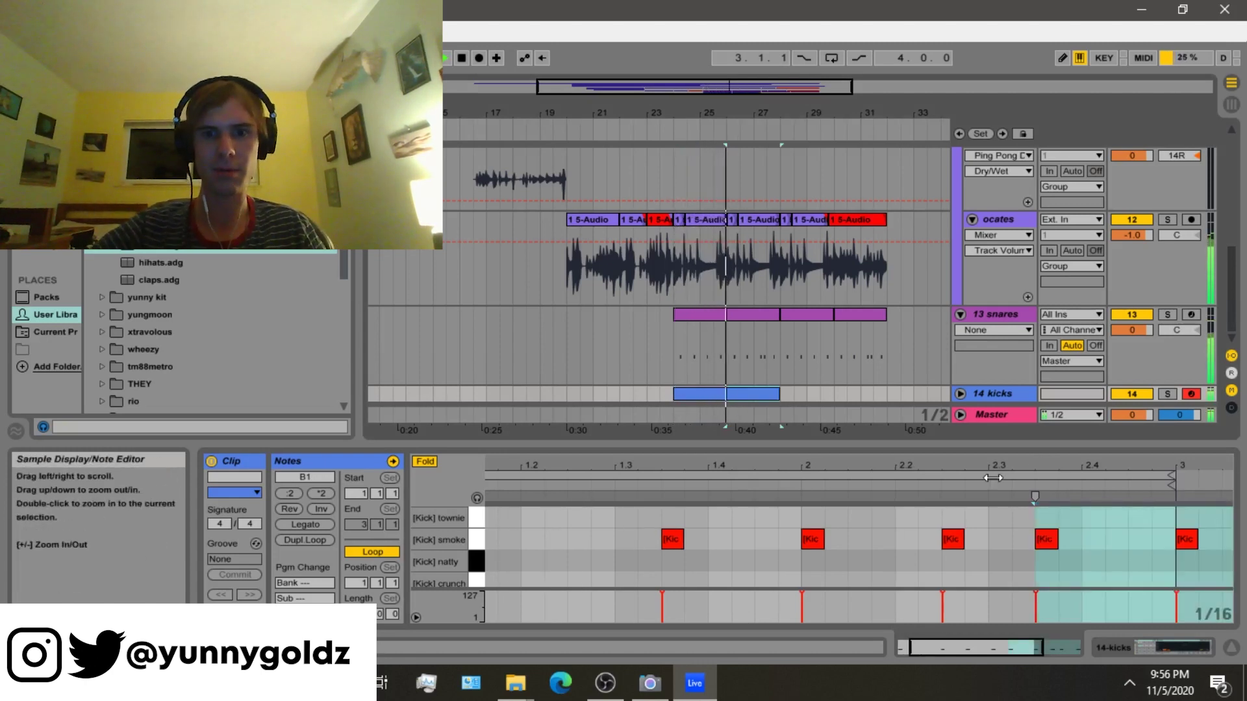
pyautogui.click(706, 379)
pyautogui.press('space')
pyautogui.press('space')
pyautogui.doubleClick(710, 394)
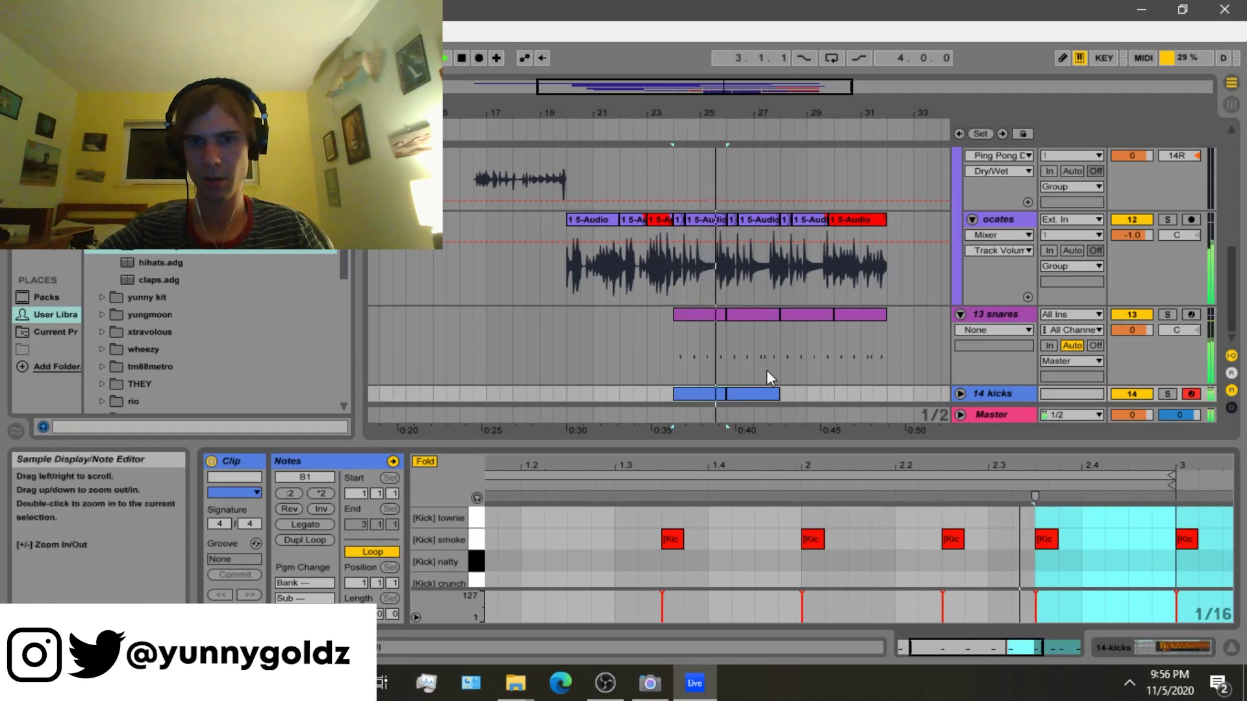
# Add an extra kick note about half a beat after 2.4 in the second kicks clip.
pyautogui.click(713, 392)
pyautogui.click(747, 394)
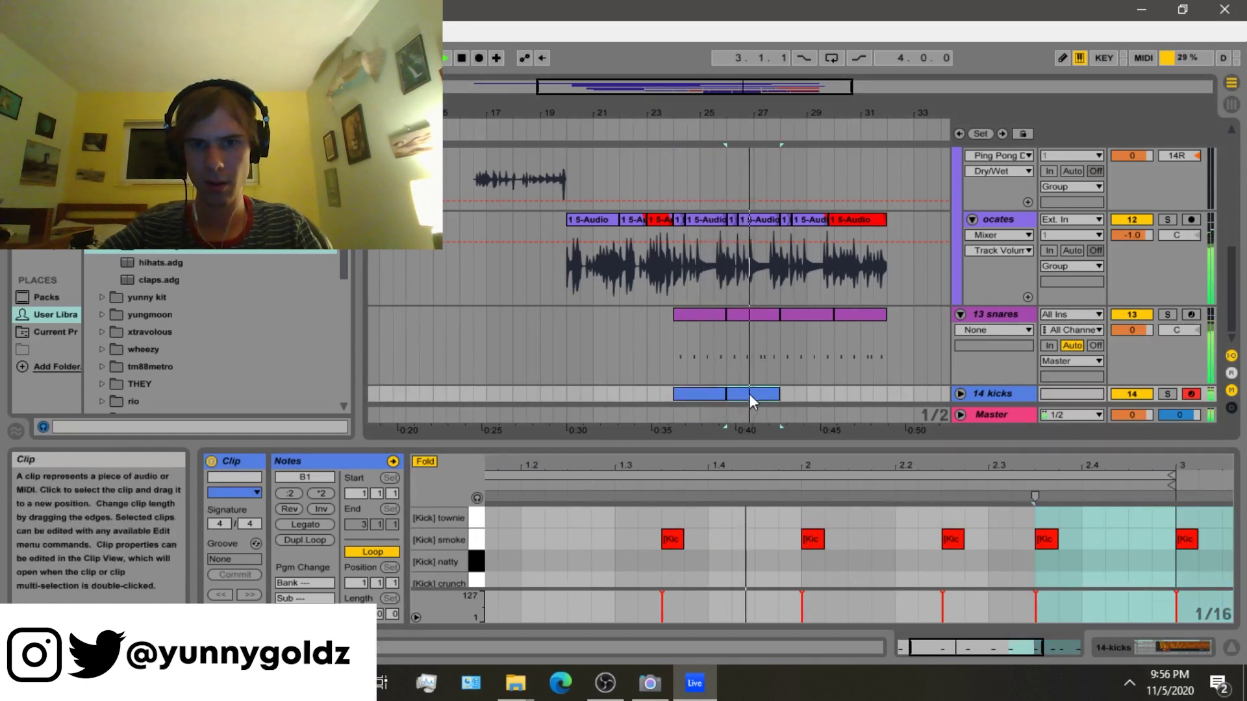
pyautogui.click(1137, 533)
pyautogui.doubleClick(1128, 525)
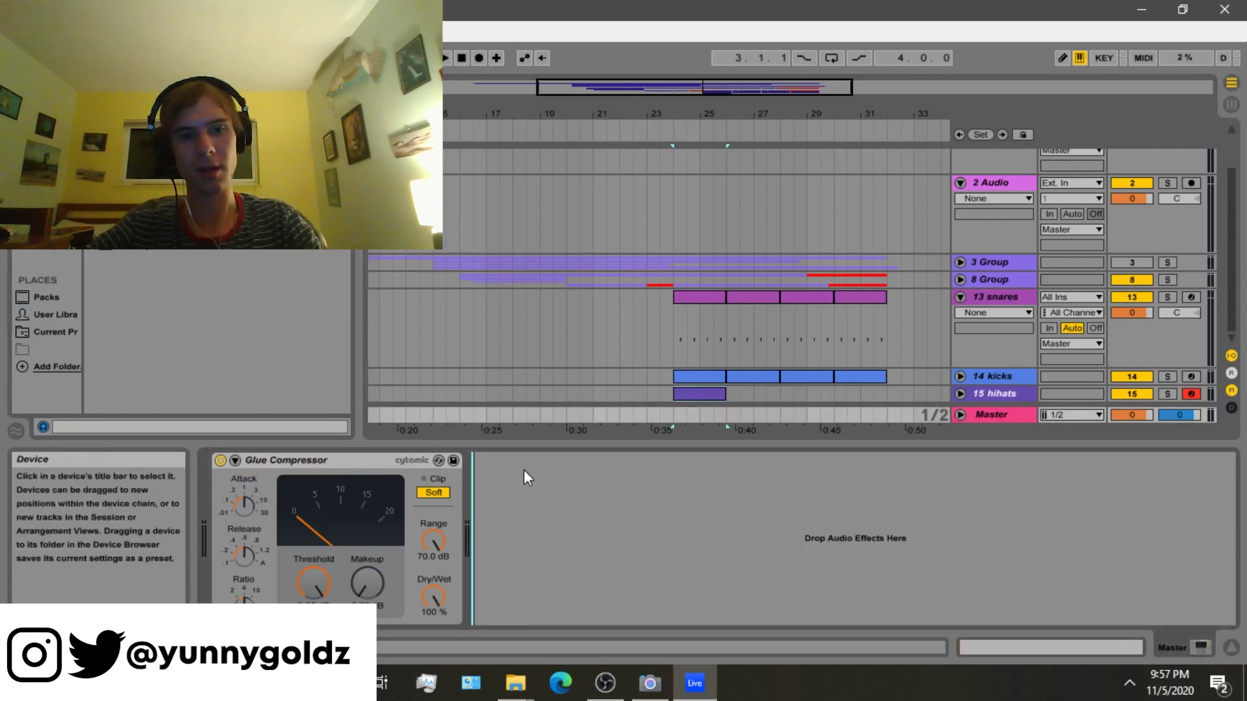
# Replace the hihats kit on track 15 with the openhats kit and open its empty clip at bar 24.
pyautogui.click(683, 387)
pyautogui.click(1001, 394)
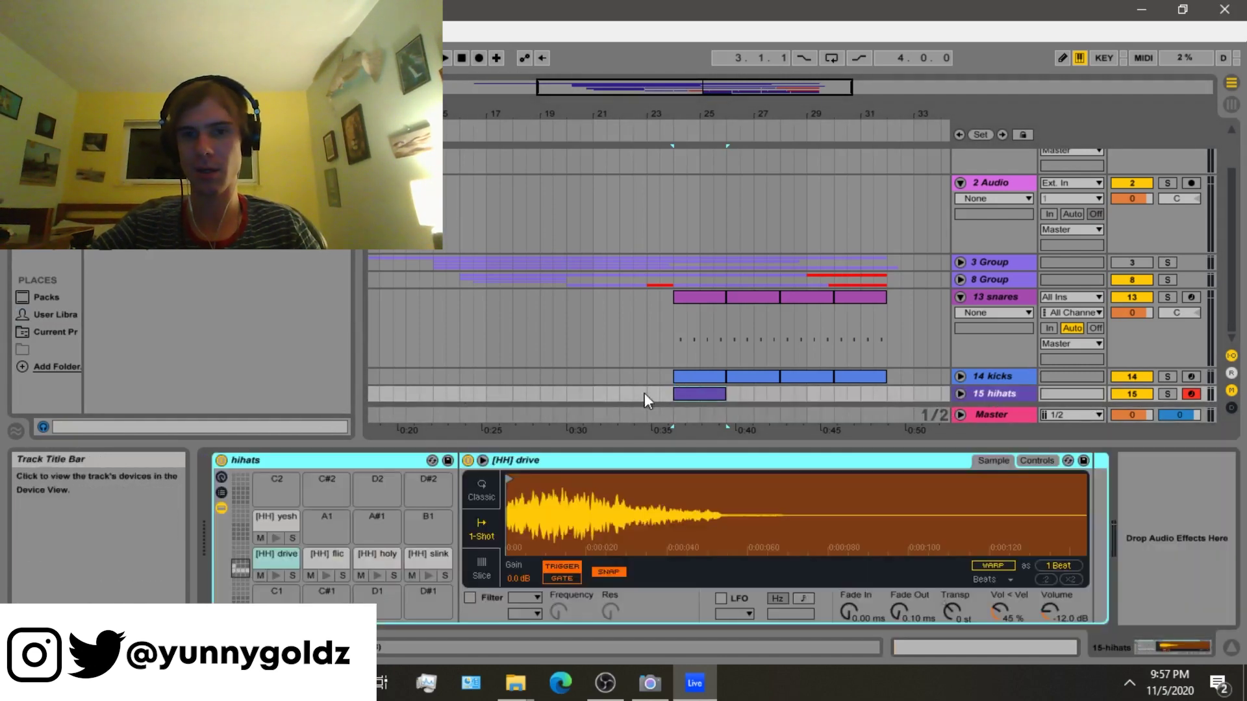
pyautogui.scroll(3, 669, 380)
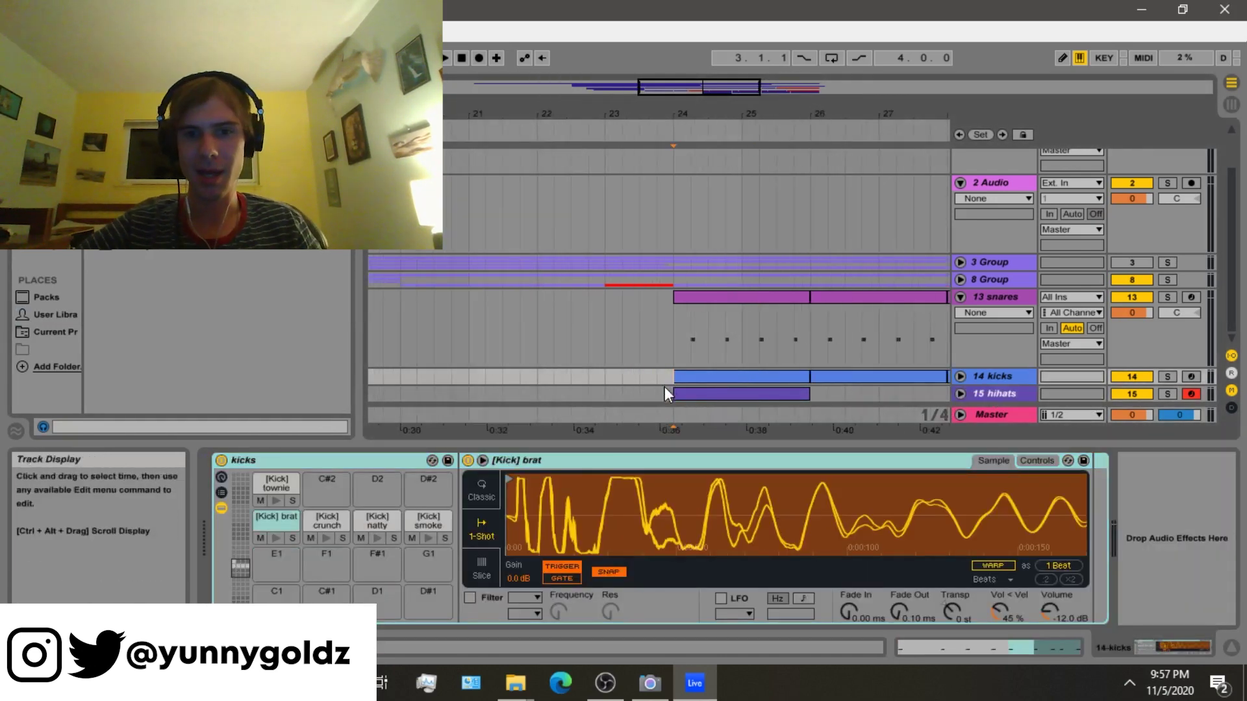
pyautogui.click(732, 391)
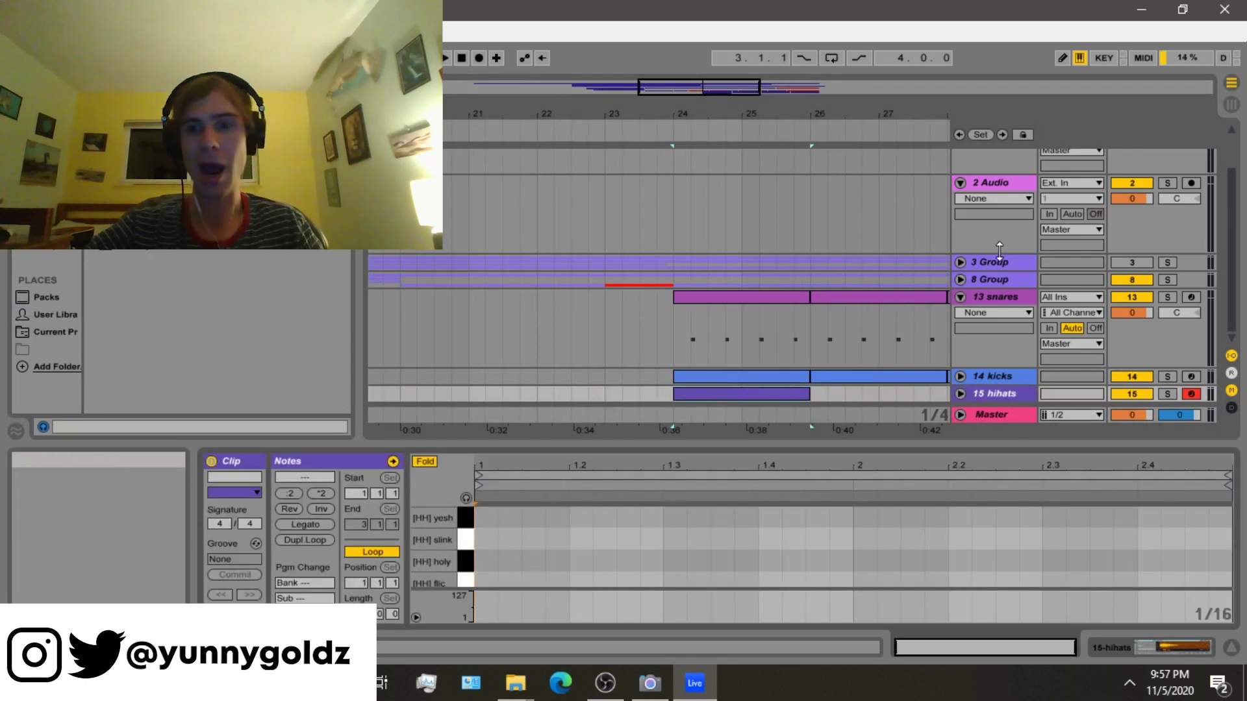
pyautogui.click(49, 313)
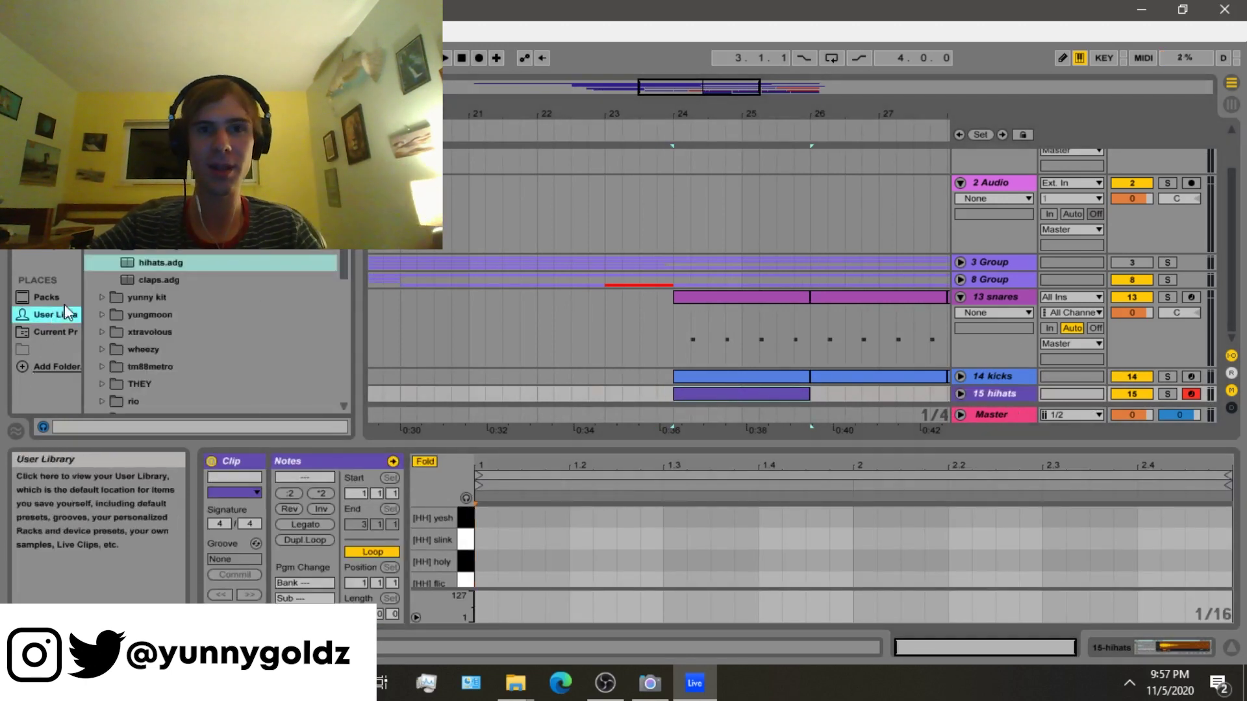
pyautogui.doubleClick(152, 229)
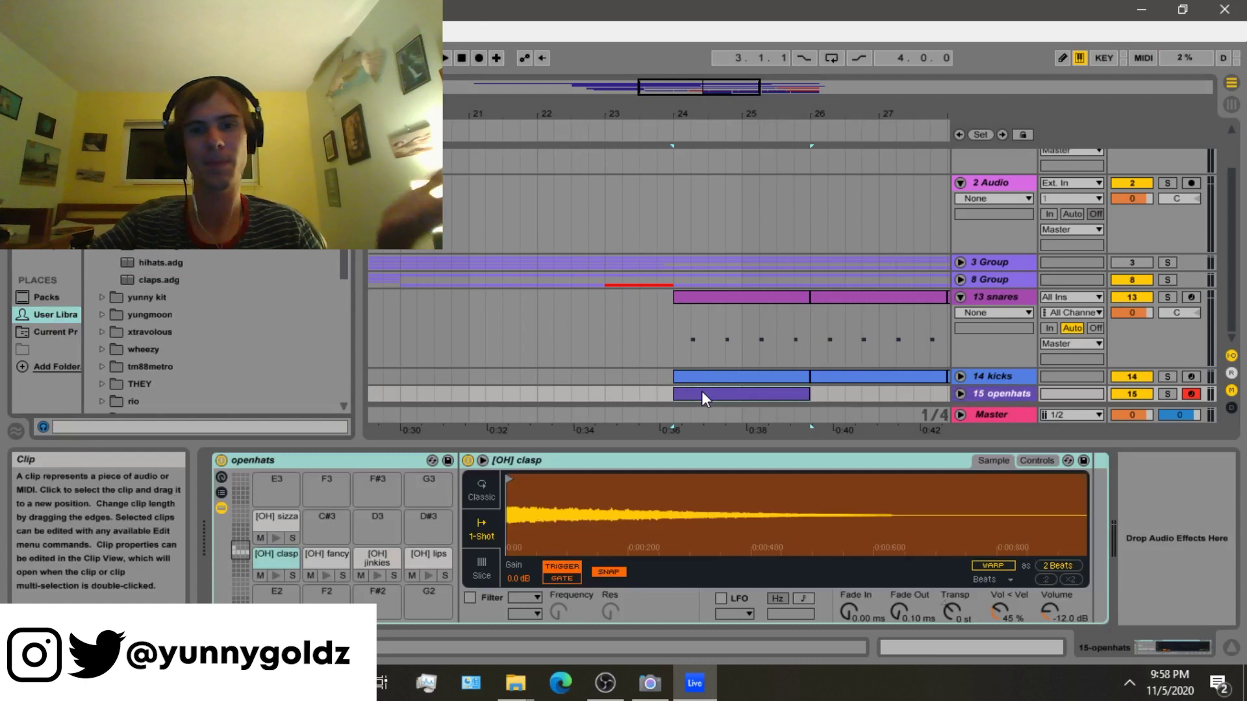
pyautogui.doubleClick(701, 392)
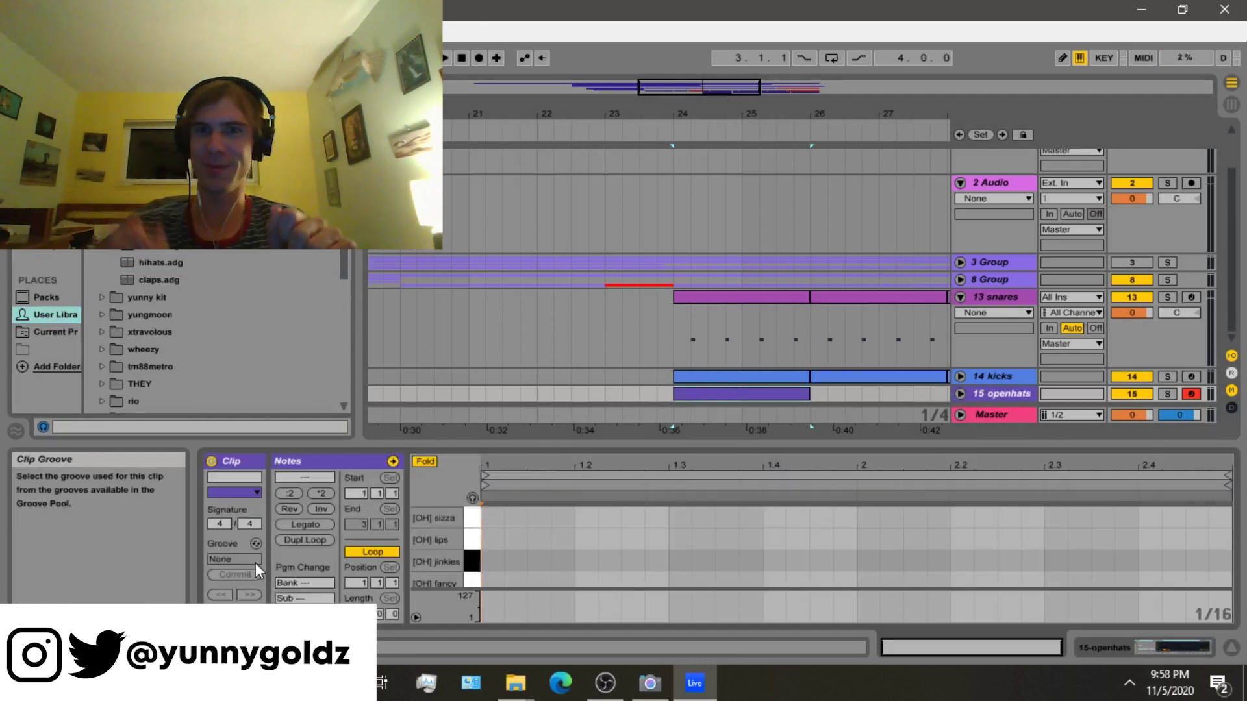
# Place a jinkies open hat note at the start of the clip and duplicate it onto every beat through 2.4.
pyautogui.doubleClick(496, 561)
pyautogui.press('space')
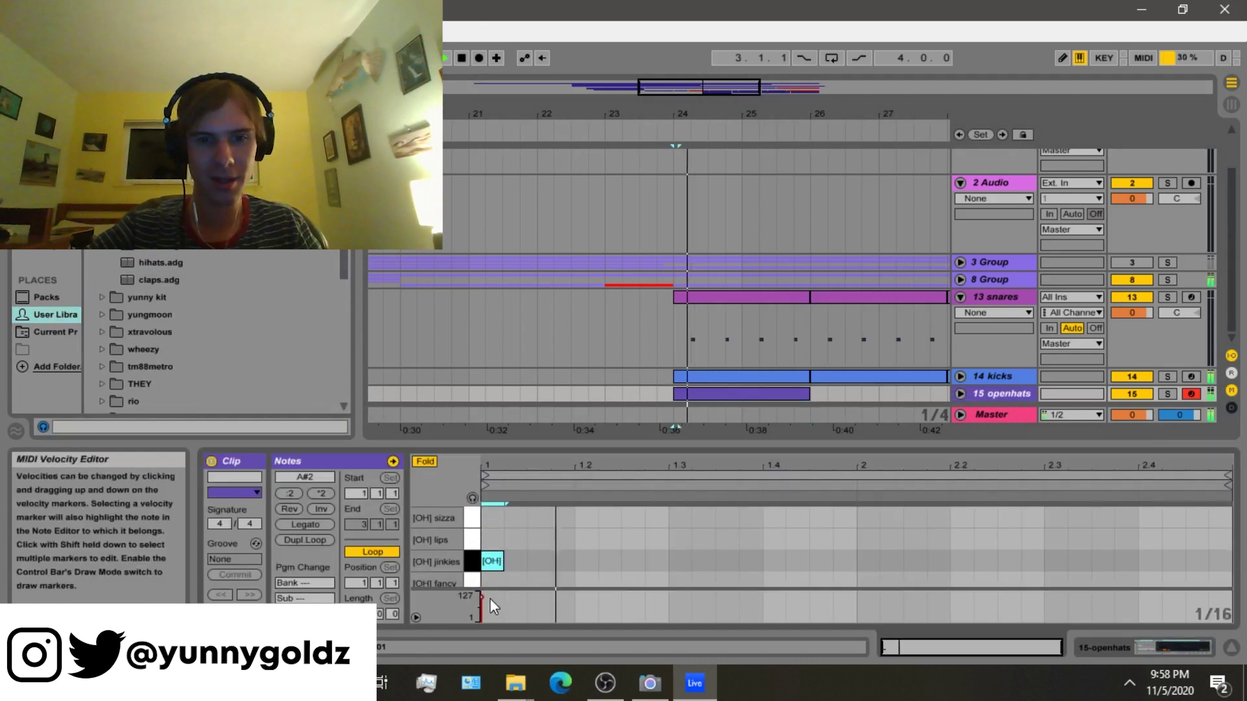
pyautogui.hotkey('ctrl', 'd')
pyautogui.hotkey('ctrl', 'd')
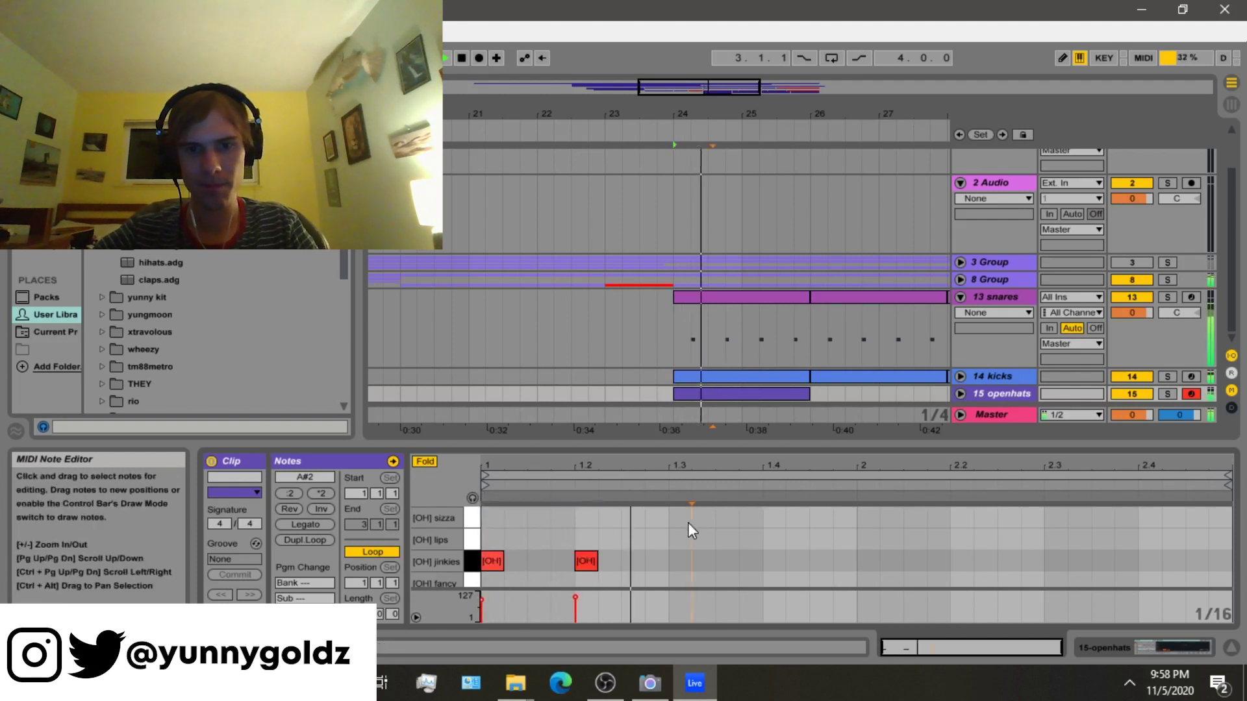
pyautogui.hotkey('ctrl', 'a')
pyautogui.hotkey('ctrl', 'd')
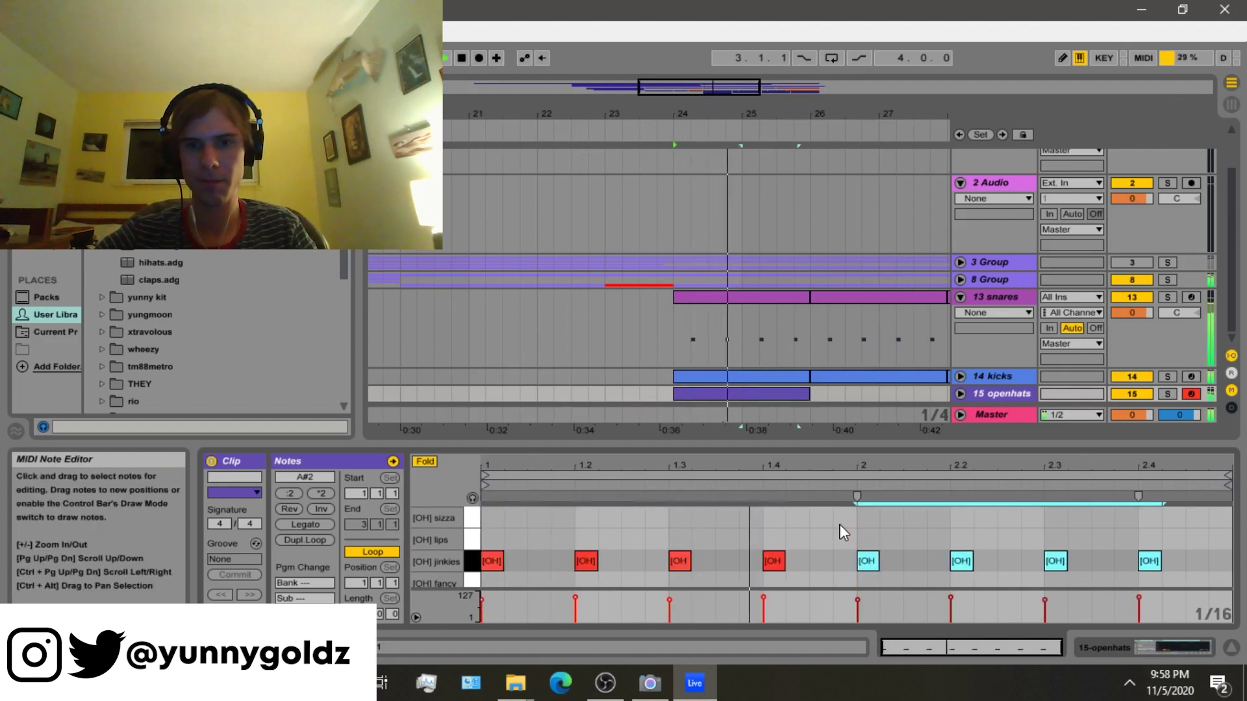
# Duplicate the 15 openhats clip directly after itself and play back from the first open hat clip.
pyautogui.click(738, 393)
pyautogui.hotkey('ctrl', 'd')
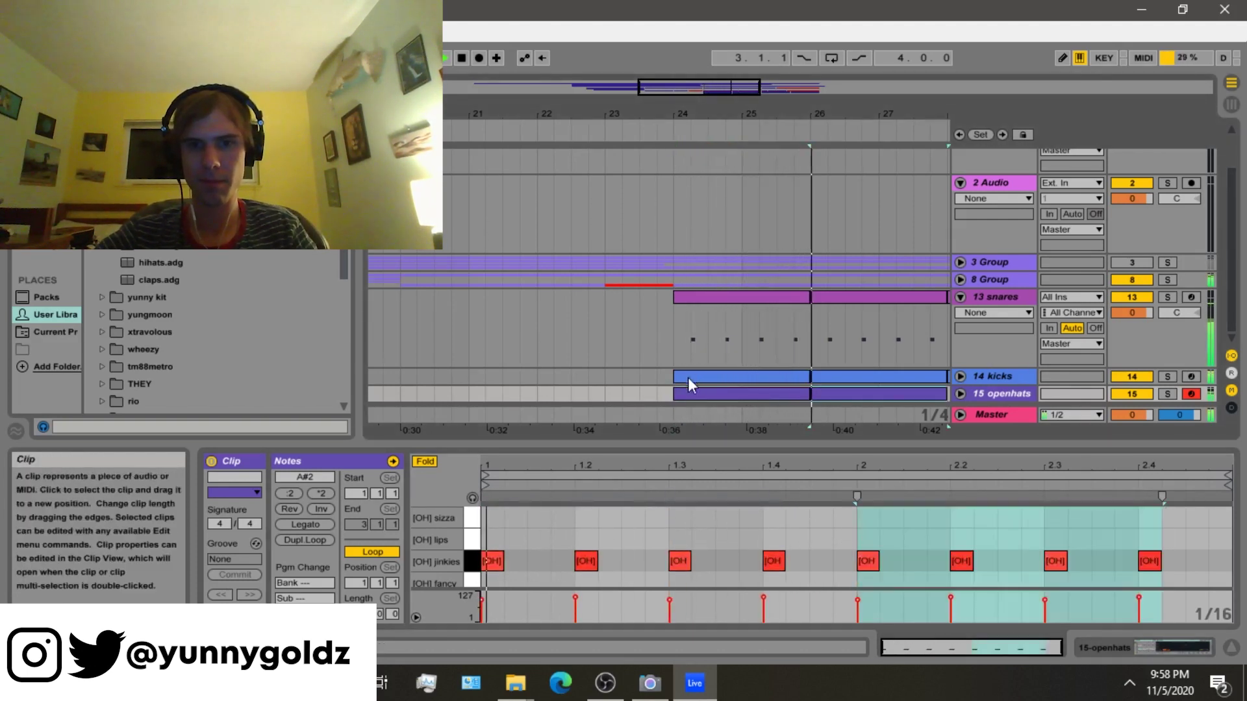
pyautogui.click(687, 393)
pyautogui.press('space')
pyautogui.doubleClick(692, 395)
pyautogui.press('space')
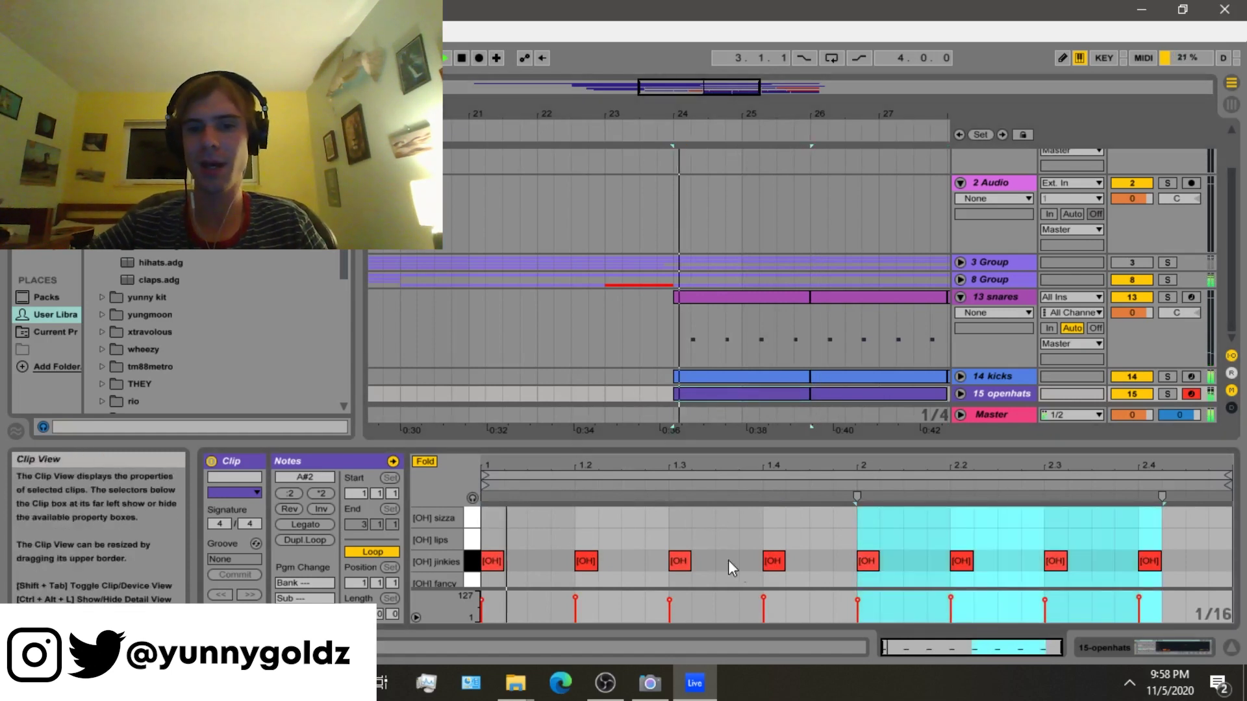
# Set the velocity of the jinkies note on beat 2 to 93 during playback, ending with the second openhats clip selected.
pyautogui.moveTo(764, 596); pyautogui.dragTo(765, 598)
pyautogui.click(856, 596)
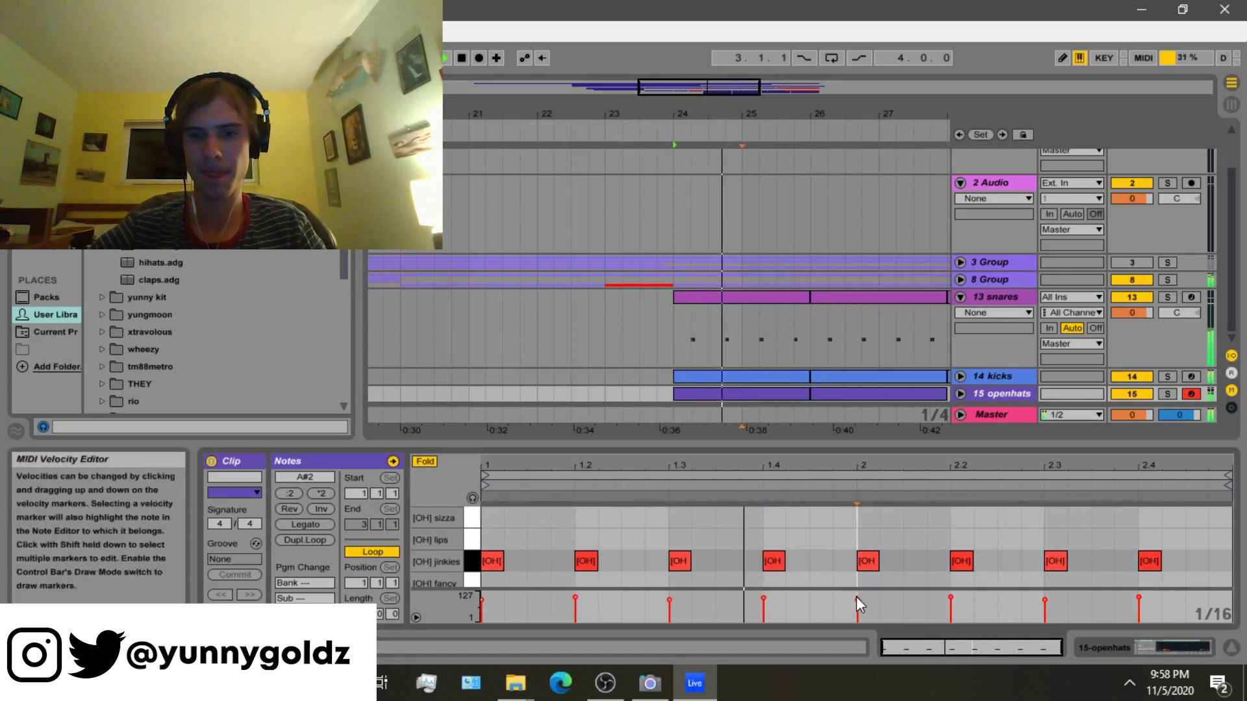
pyautogui.click(857, 600)
pyautogui.moveTo(857, 599); pyautogui.dragTo(858, 598)
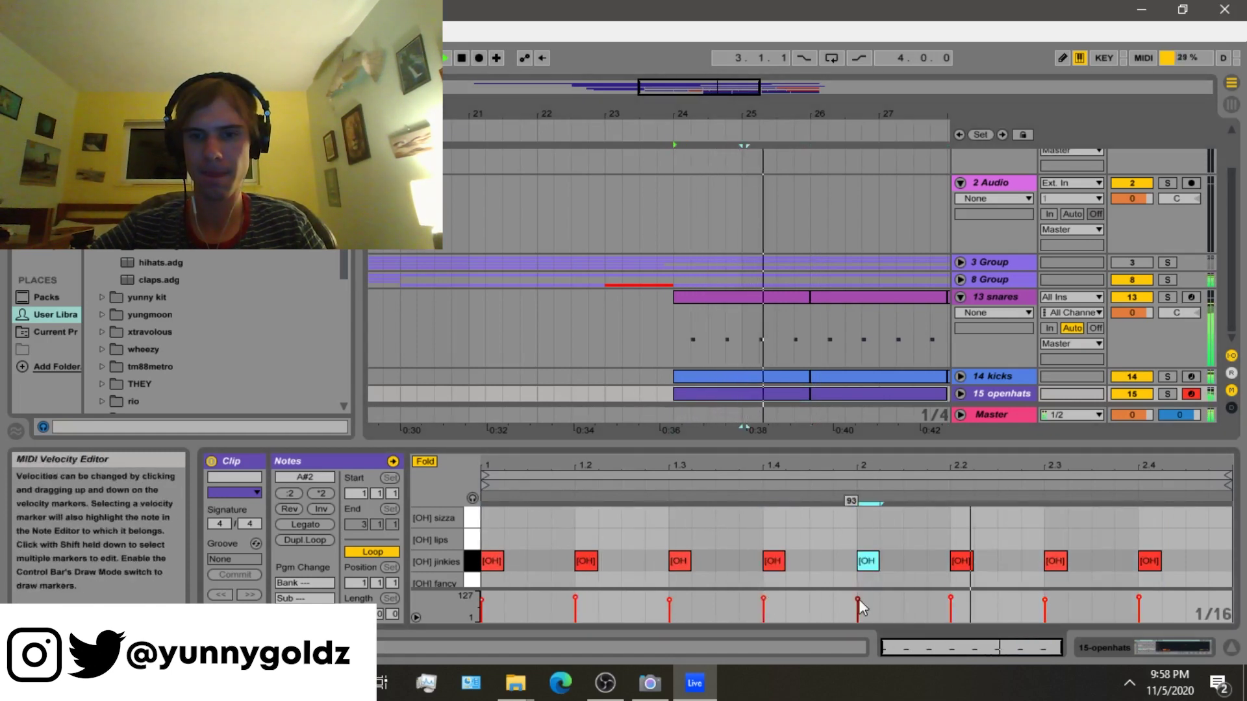
pyautogui.click(804, 395)
pyautogui.press('space')
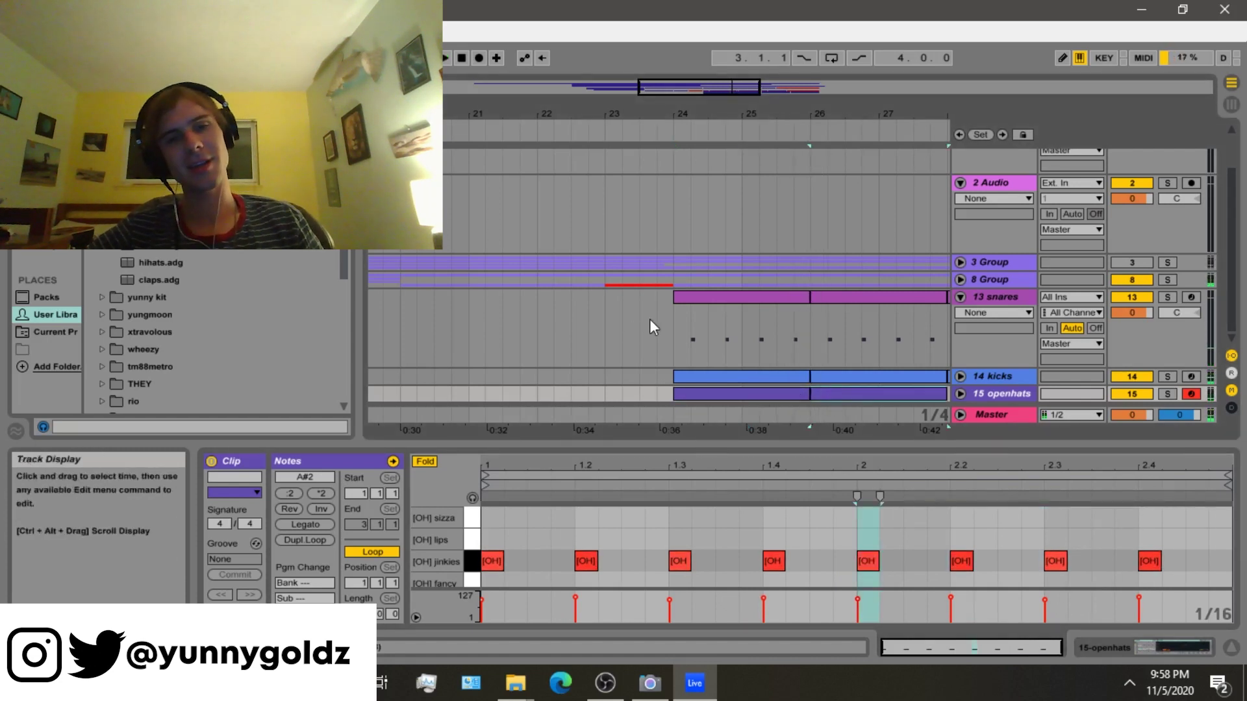
# Load the hihats.adg kit onto a new track below 15 openhats.
pyautogui.click(655, 318)
pyautogui.scroll(2, 650, 318)
pyautogui.click(996, 233)
pyautogui.doubleClick(182, 263)
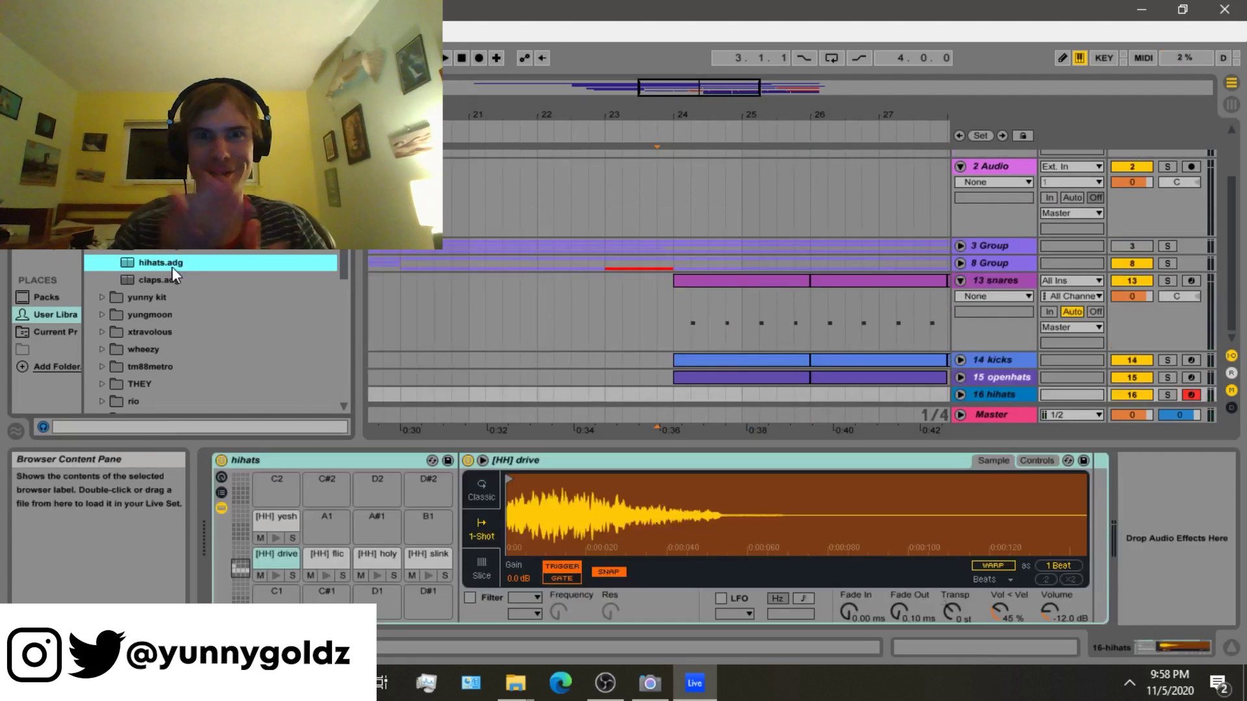
# Insert an empty MIDI clip on the 16 hihats track from bar 24 to bar 26.
pyautogui.click(682, 380)
pyautogui.moveTo(679, 392); pyautogui.dragTo(793, 416)
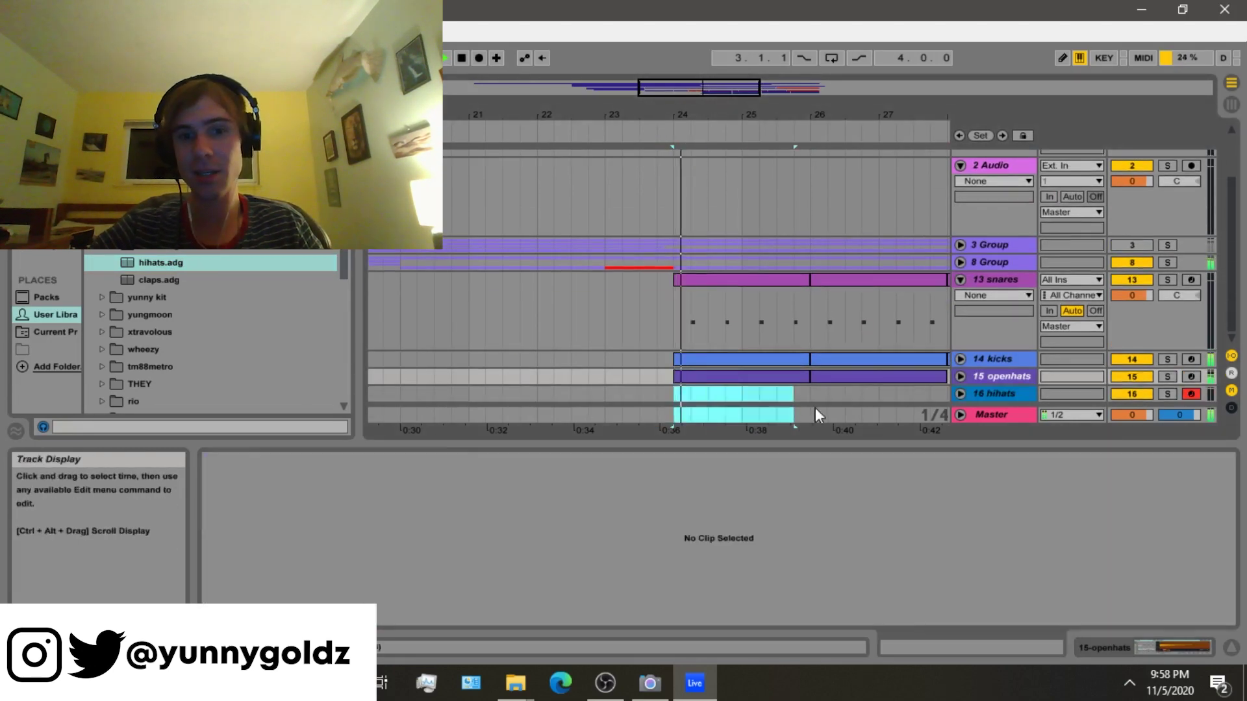
pyautogui.rightClick(807, 394)
pyautogui.click(863, 221)
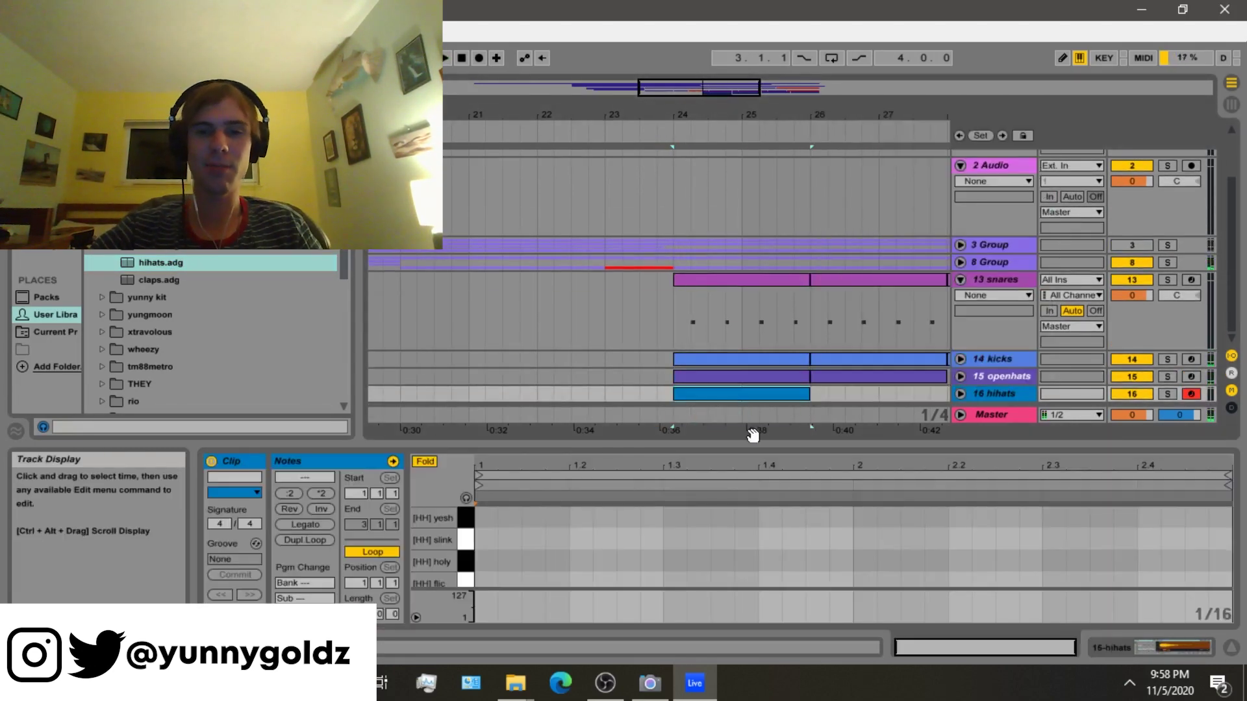
# Place two consecutive sixteenth flic hi-hat notes at the clip start, unfold the 16 hihats track and play back the clip.
pyautogui.click(486, 554)
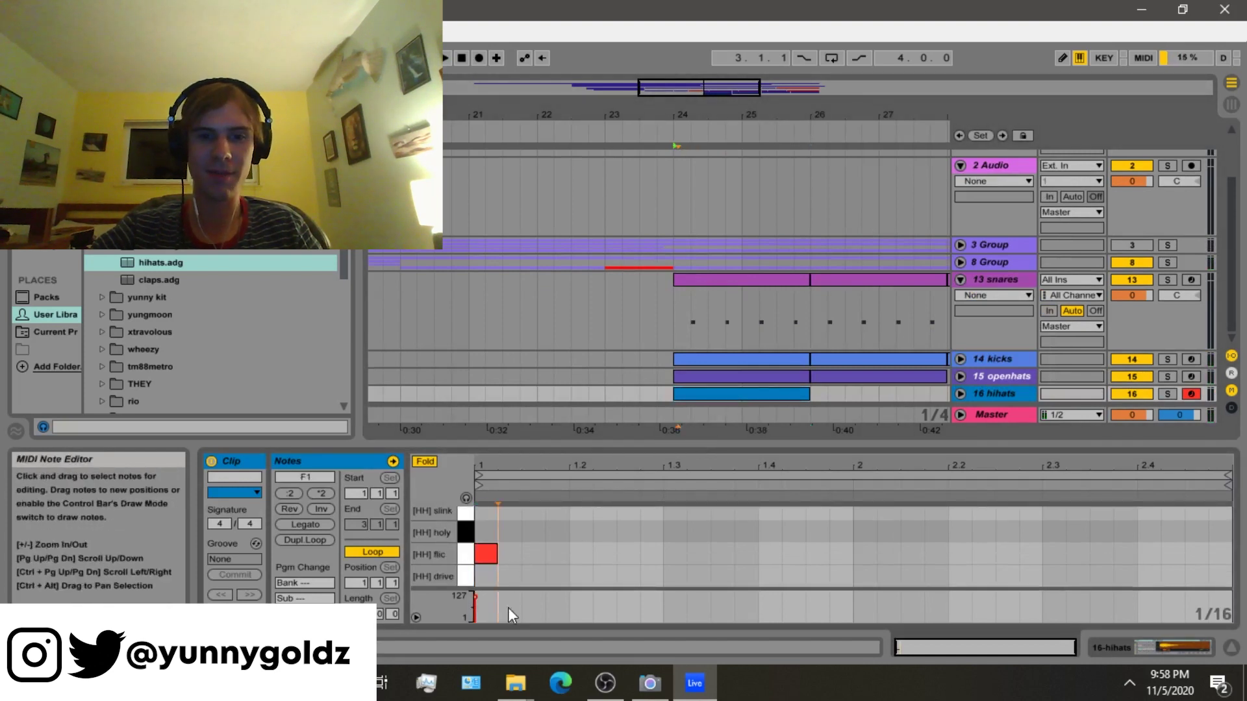
pyautogui.click(508, 555)
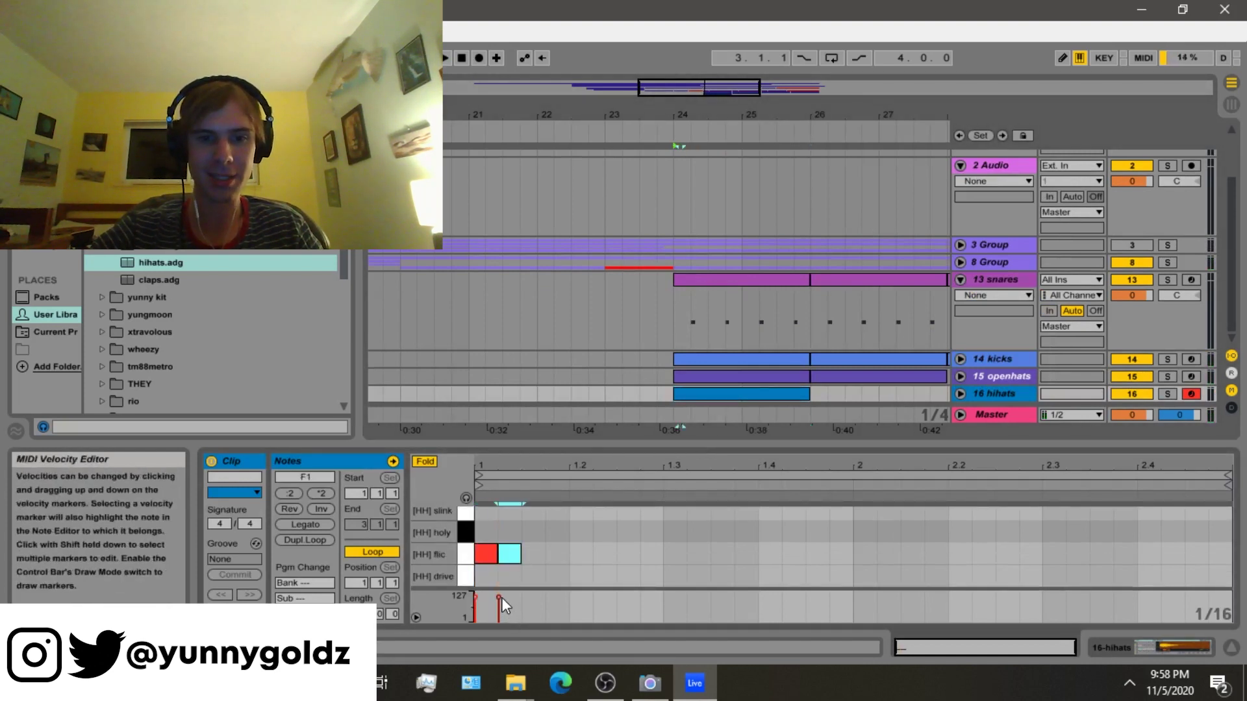
pyautogui.click(710, 398)
pyautogui.press('space')
pyautogui.click(960, 394)
pyautogui.press('space')
pyautogui.press('space')
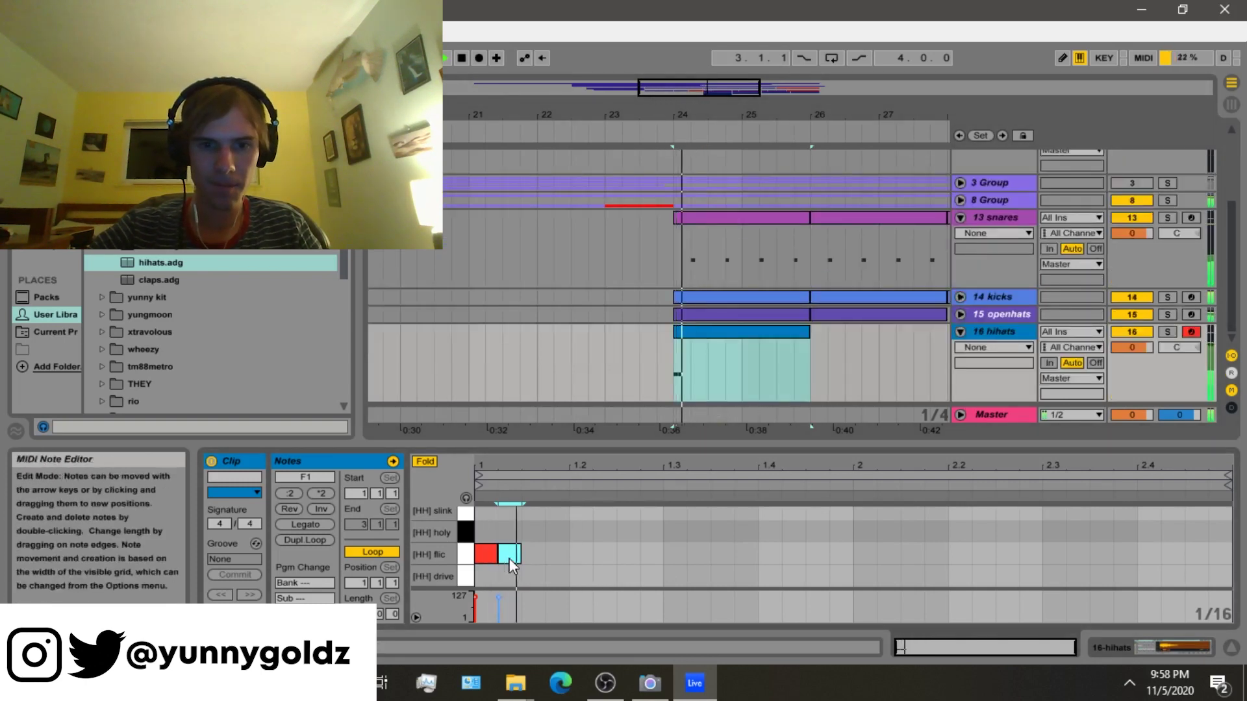
# Move the second hi-hat note one sixteenth later and switch both notes to the holy sound, auditioning drive on the way.
pyautogui.moveTo(510, 559); pyautogui.dragTo(531, 561)
pyautogui.hotkey('ctrl', 'a')
pyautogui.press('Down')
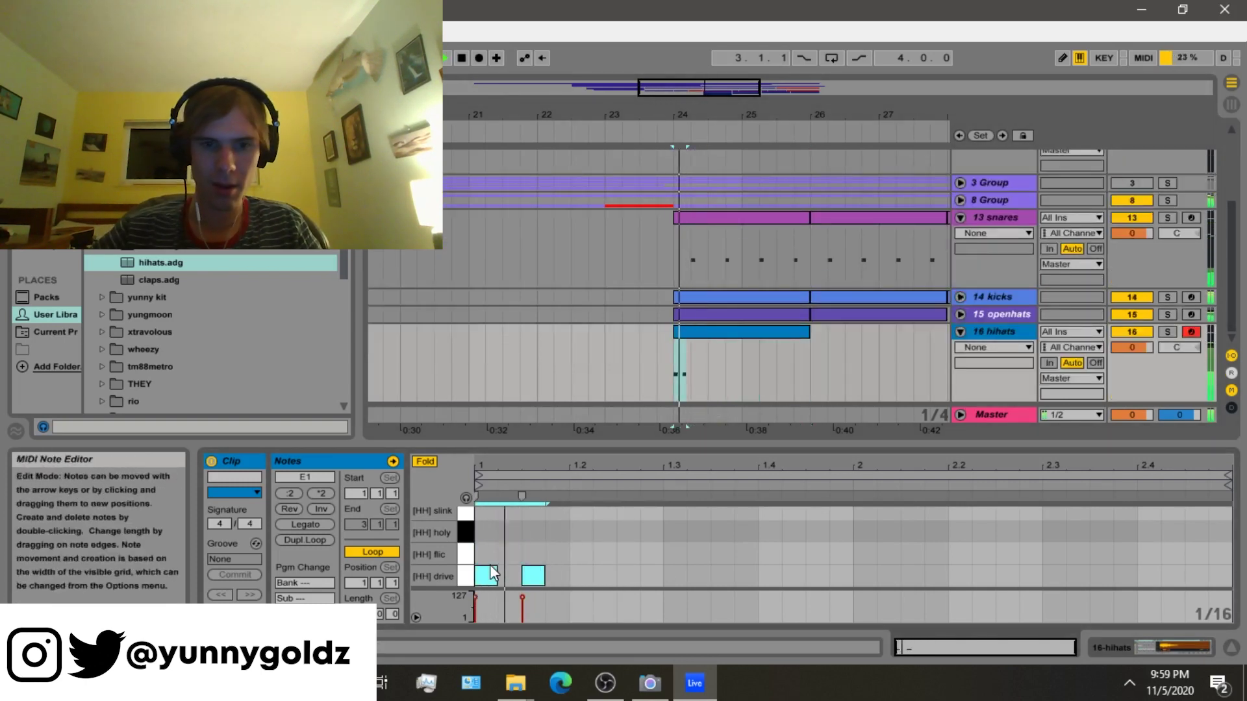
pyautogui.press('Up')
pyautogui.press('Up')
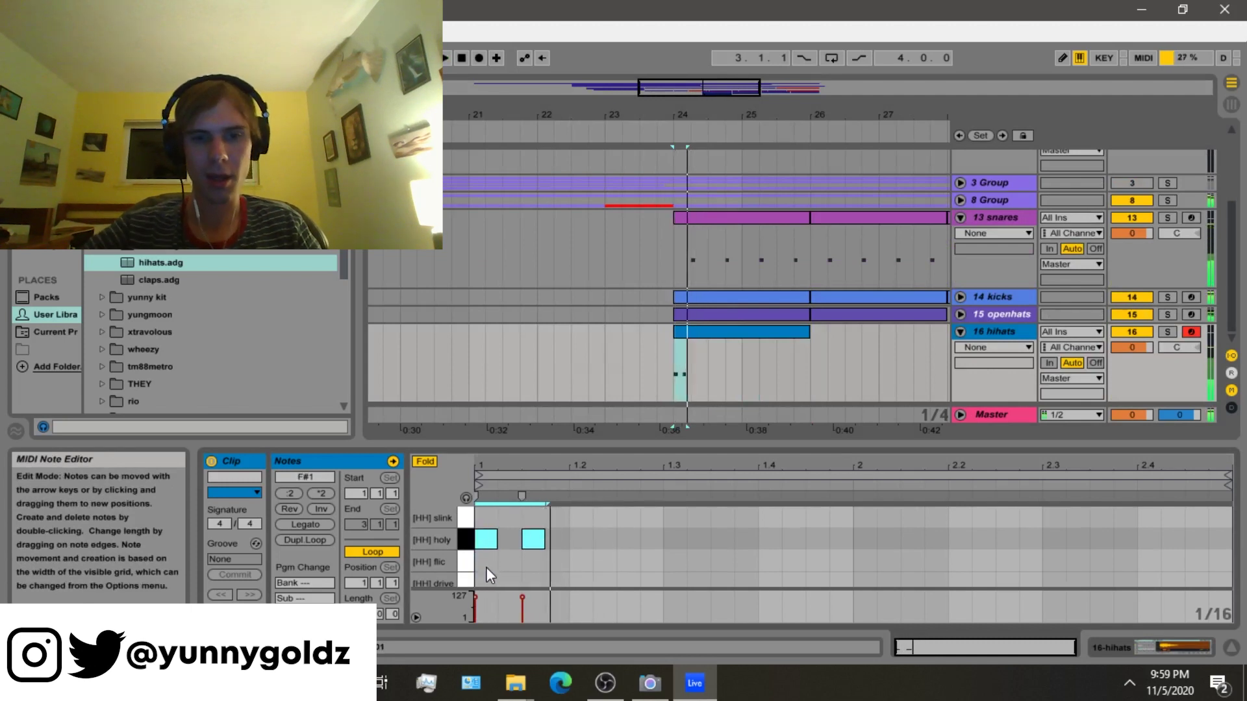
# Stop playback and adjust the velocity of the second holy hi-hat note.
pyautogui.click(545, 575)
pyautogui.press('space')
pyautogui.moveTo(522, 597); pyautogui.dragTo(523, 598)
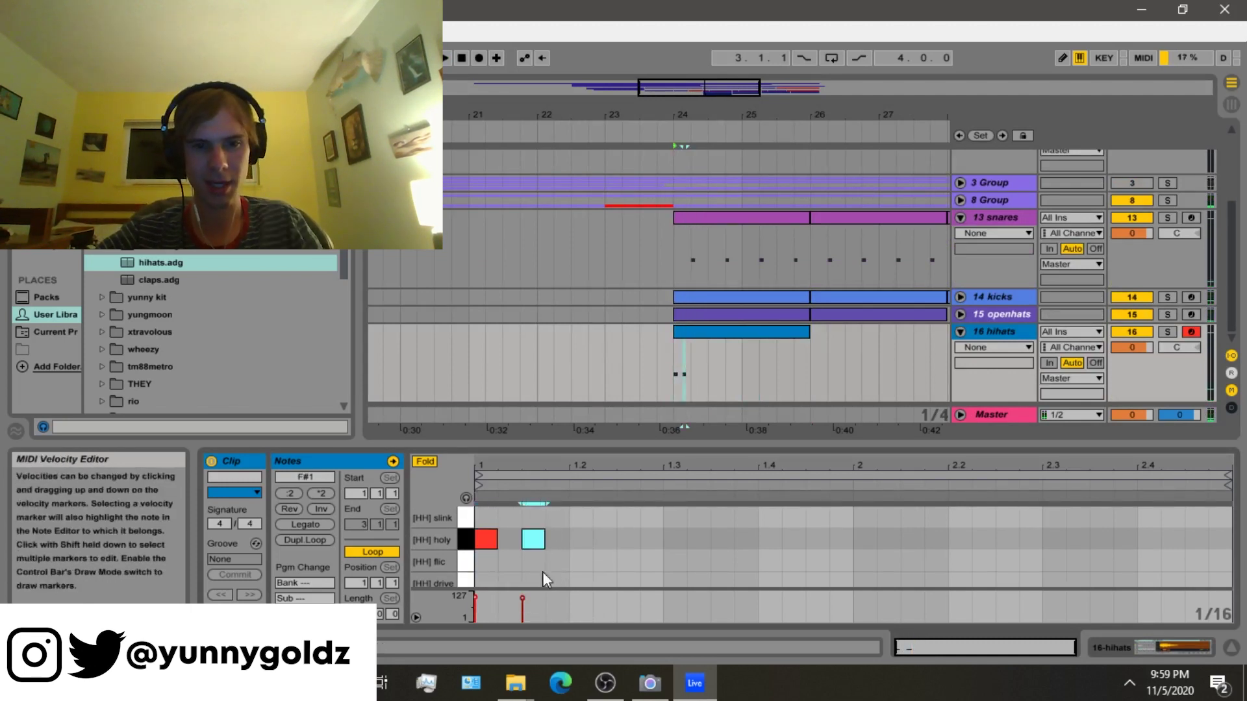
# Copy the two holy hi-hat notes to beat 1.2 of the clip and play it back.
pyautogui.hotkey('ctrl', 'a')
pyautogui.hotkey('ctrl', 'c')
pyautogui.click(573, 519)
pyautogui.hotkey('ctrl', 'v')
pyautogui.press('space')
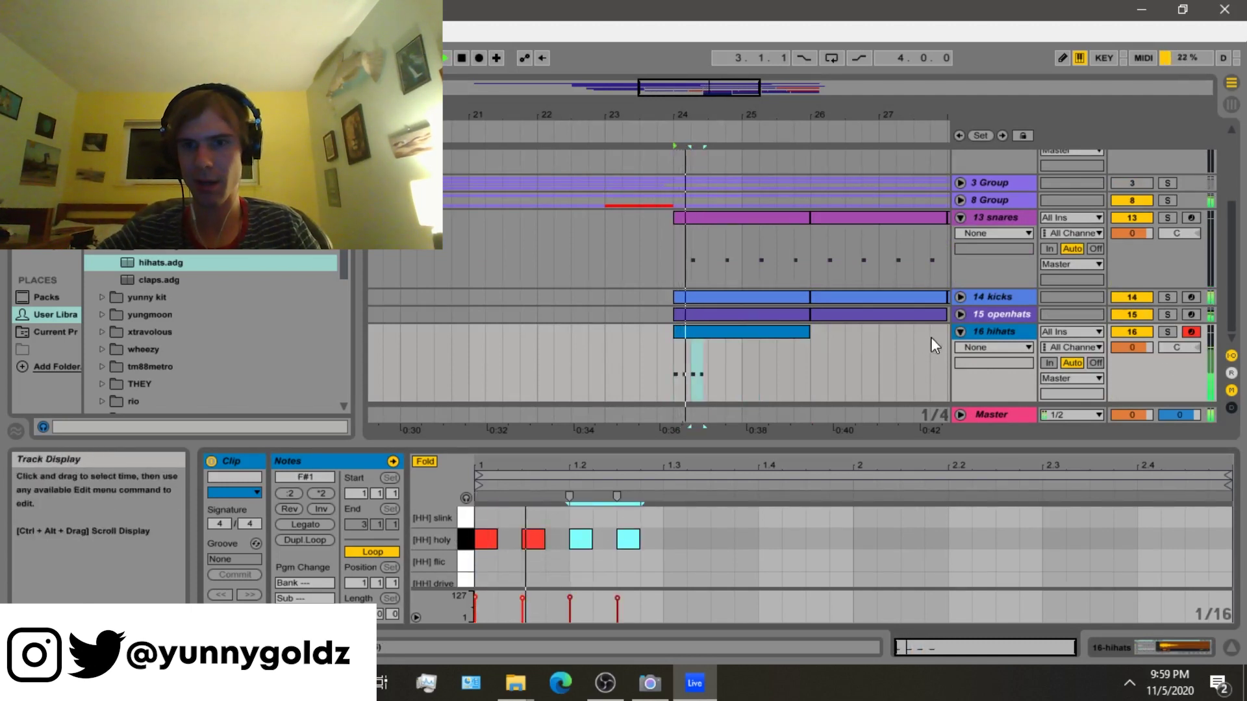
# Set the 16 hihats track volume to -2.4 dB while checking the hi-hats in playback.
pyautogui.click(960, 332)
pyautogui.click(603, 539)
pyautogui.press('space')
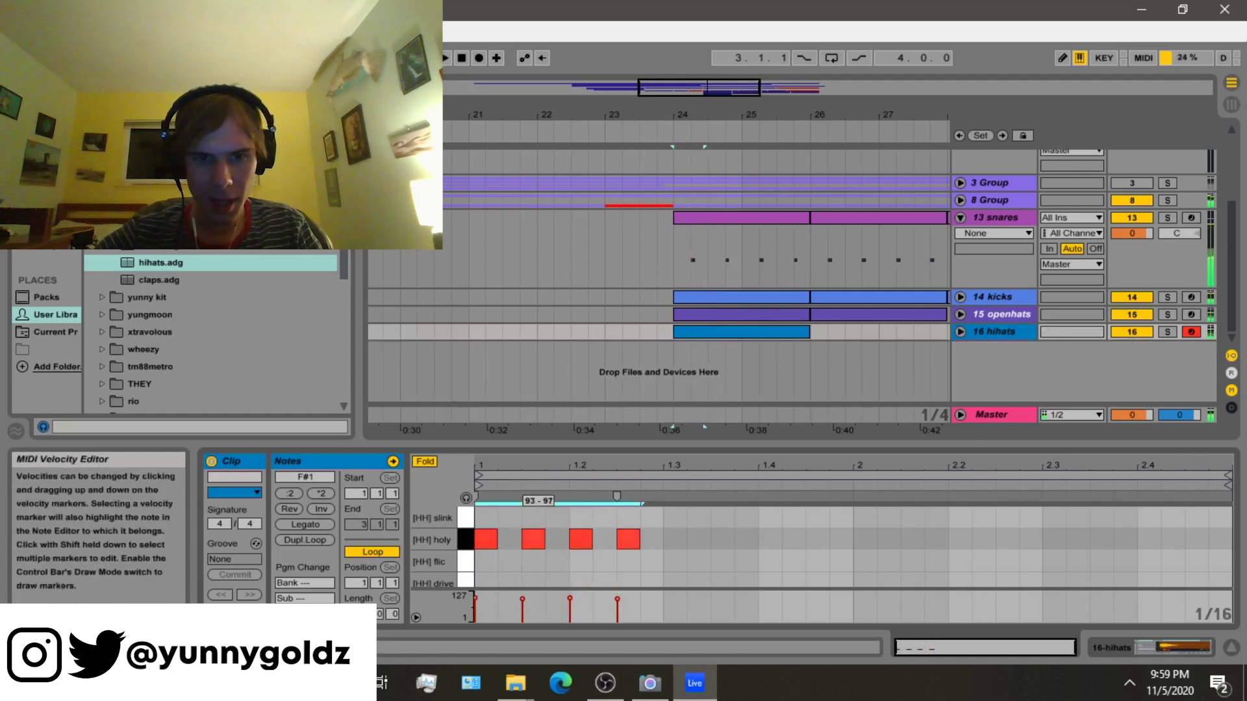
pyautogui.hotkey('ctrl', 'a')
pyautogui.click(959, 332)
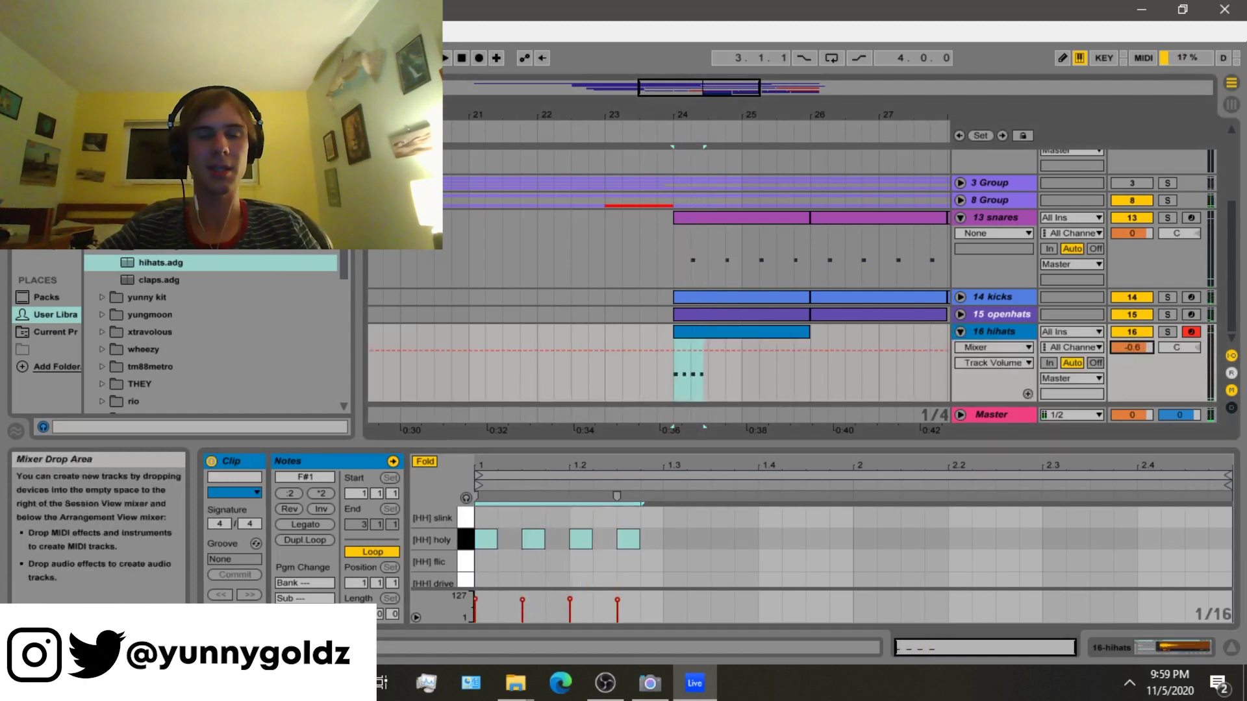
pyautogui.press('space')
pyautogui.moveTo(1131, 348); pyautogui.dragTo(1137, 351)
pyautogui.click(698, 524)
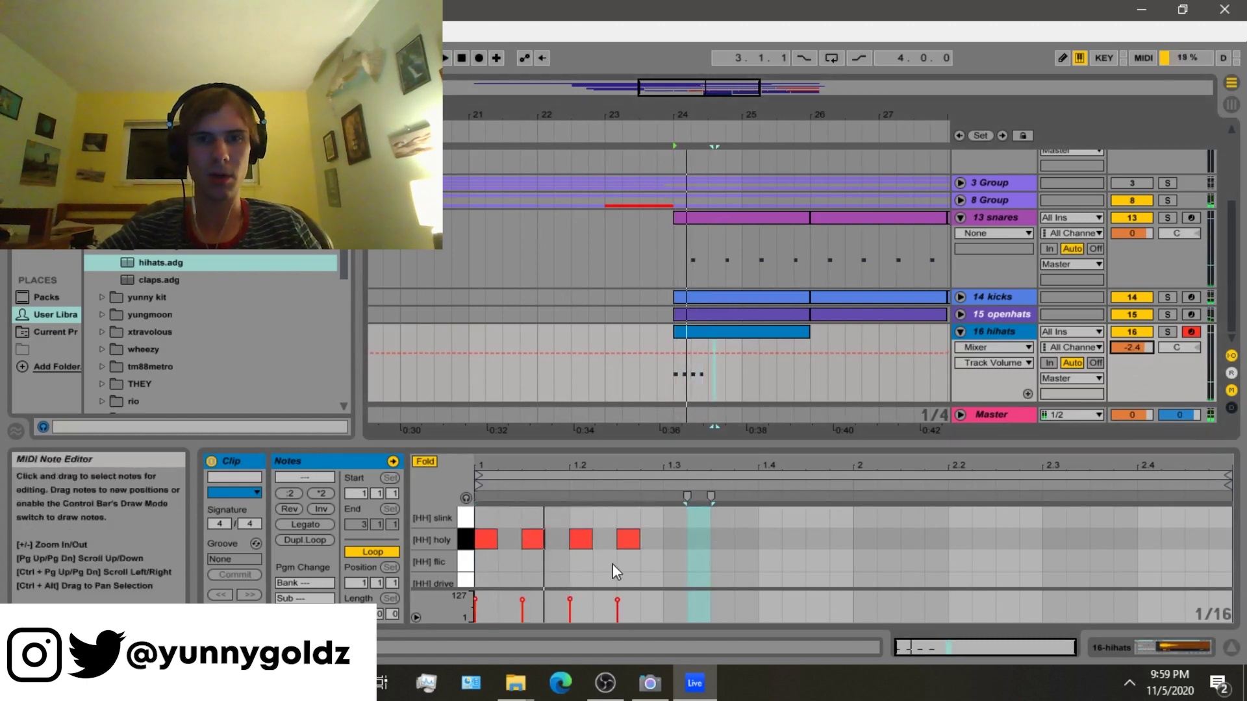
# Duplicate the four holy hi-hat notes repeatedly to fill both bars of the clip.
pyautogui.hotkey('ctrl', 'a')
pyautogui.hotkey('ctrl', 'd')
pyautogui.hotkey('ctrl', 'd')
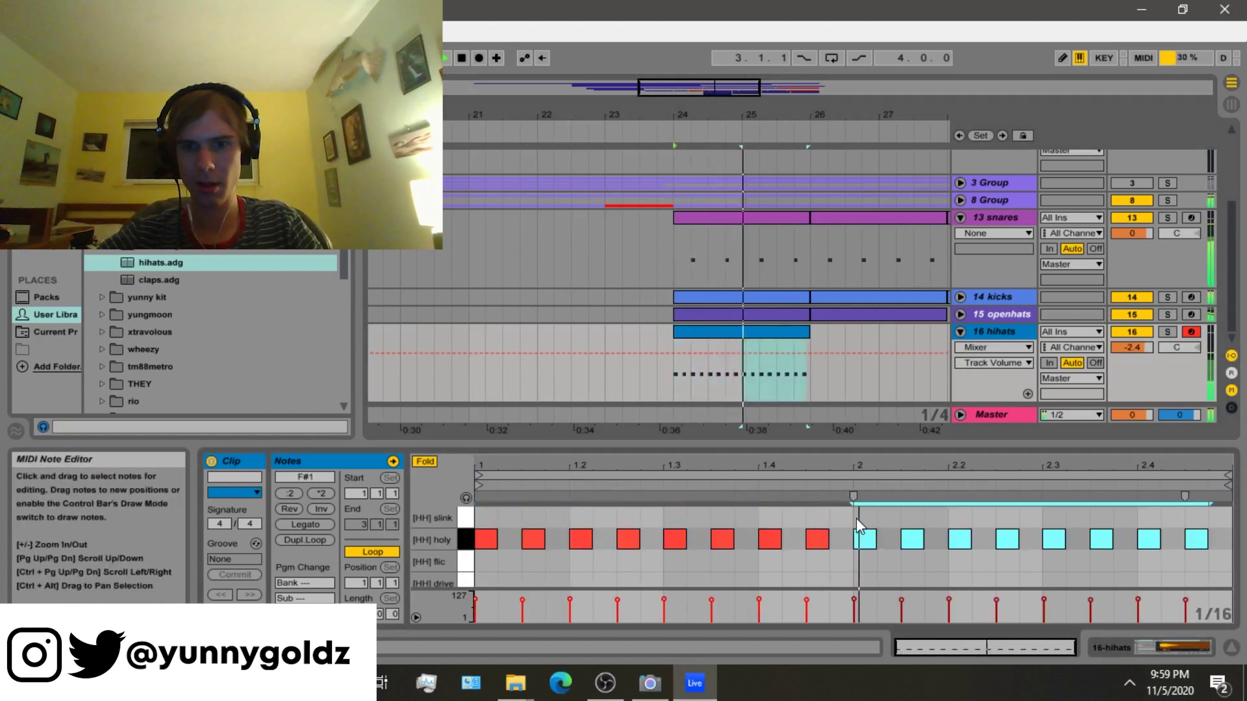
# Add an extra holy hi-hat note between 1.3 and 1.3.3 on a 1/64 grid.
pyautogui.click(681, 526)
pyautogui.press('+')
pyautogui.press('+')
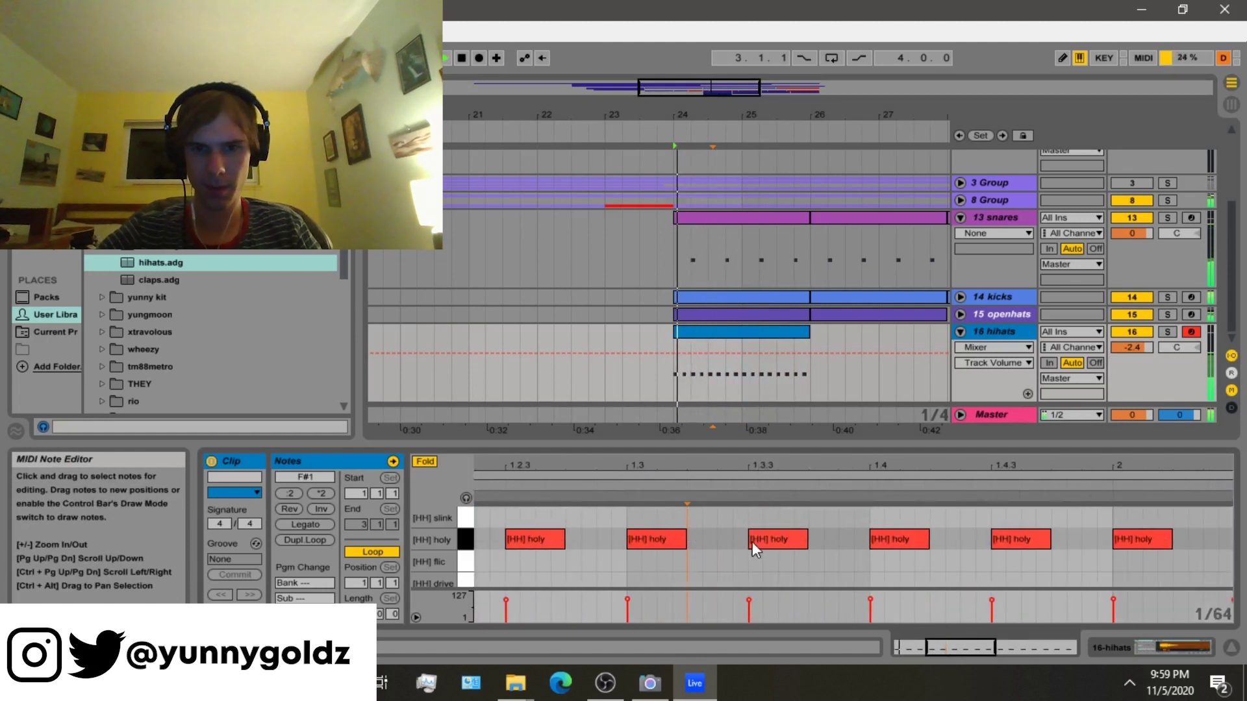
pyautogui.doubleClick(717, 539)
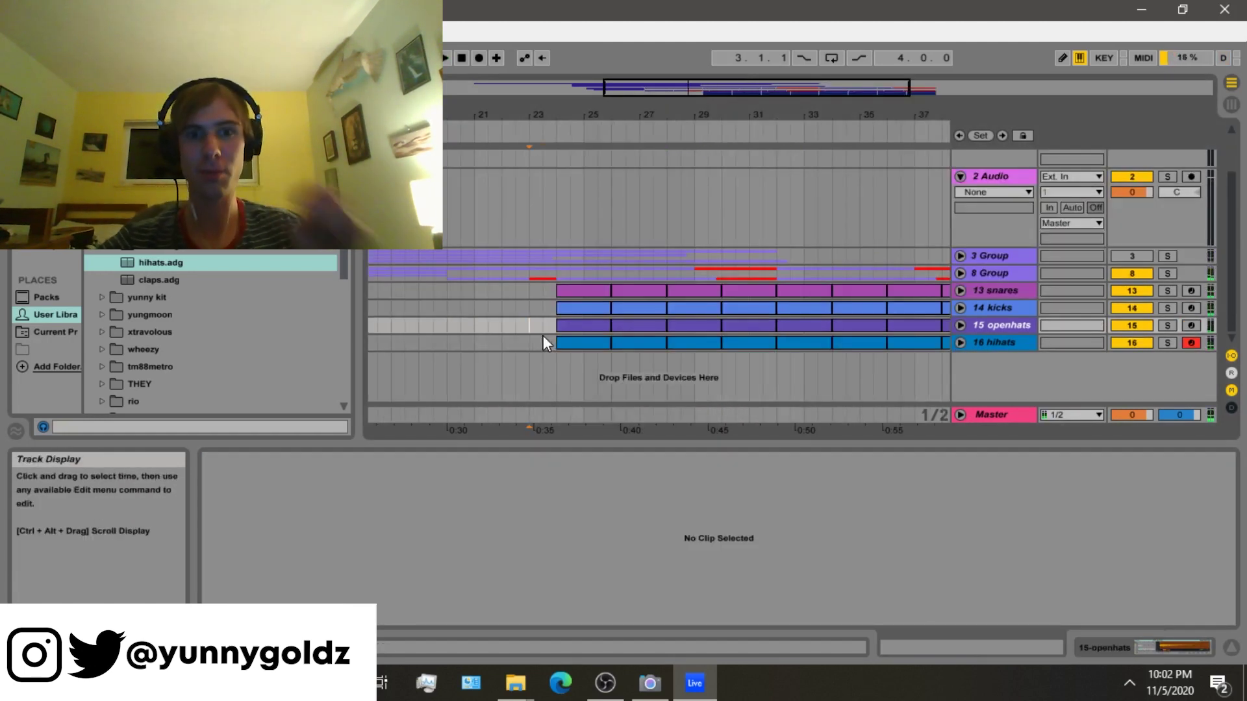
# Unfold the 15 openhats track, show its drum rack and set the track volume to -2.7 dB.
pyautogui.click(544, 337)
pyautogui.click(560, 326)
pyautogui.click(959, 326)
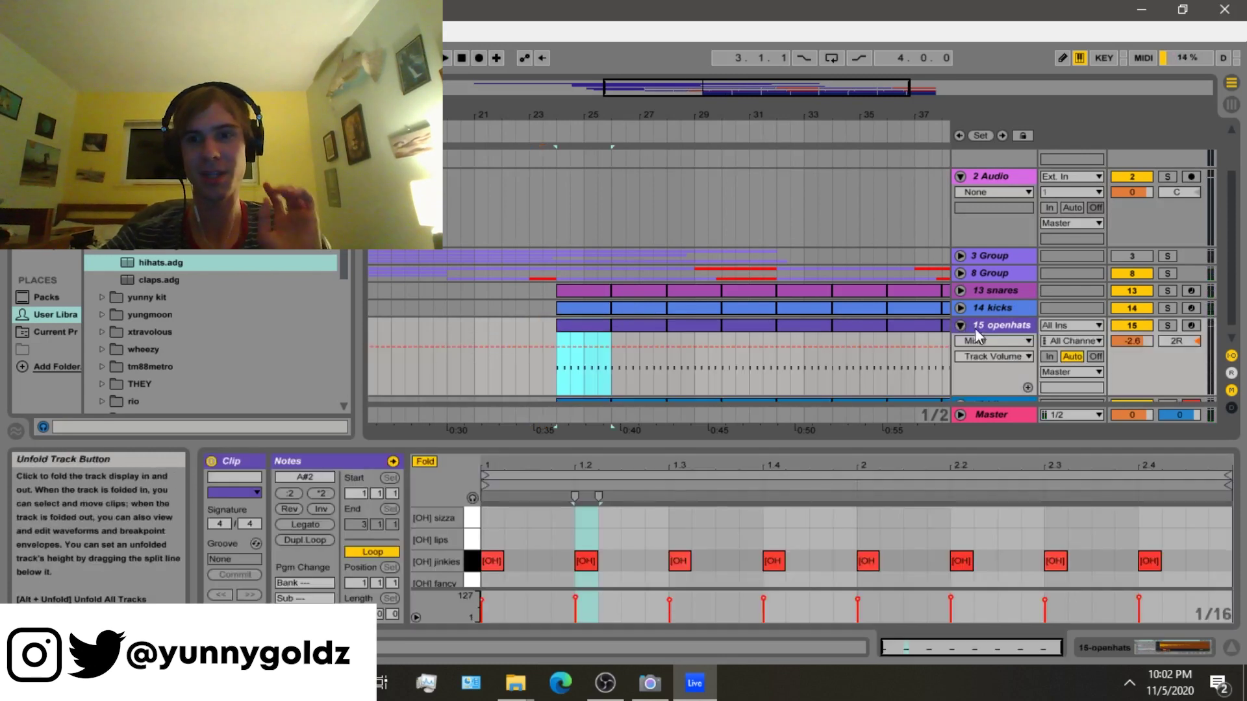
pyautogui.doubleClick(1008, 329)
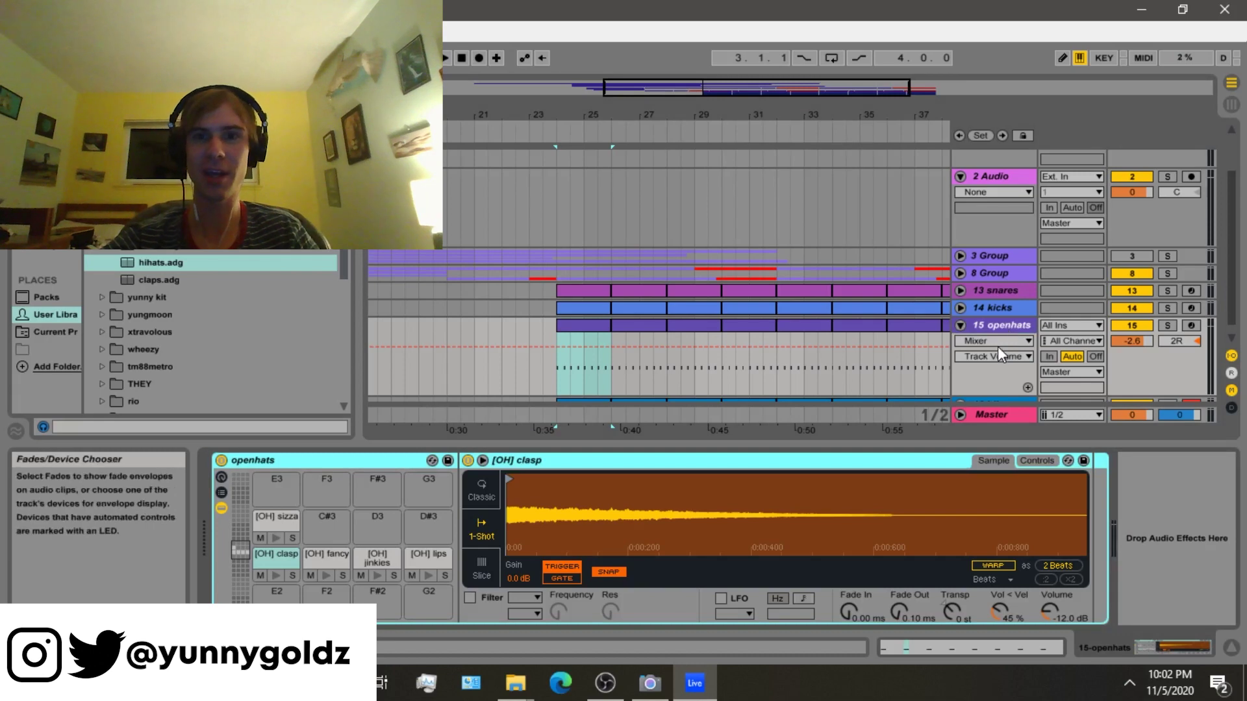
pyautogui.moveTo(1123, 335); pyautogui.dragTo(1126, 336)
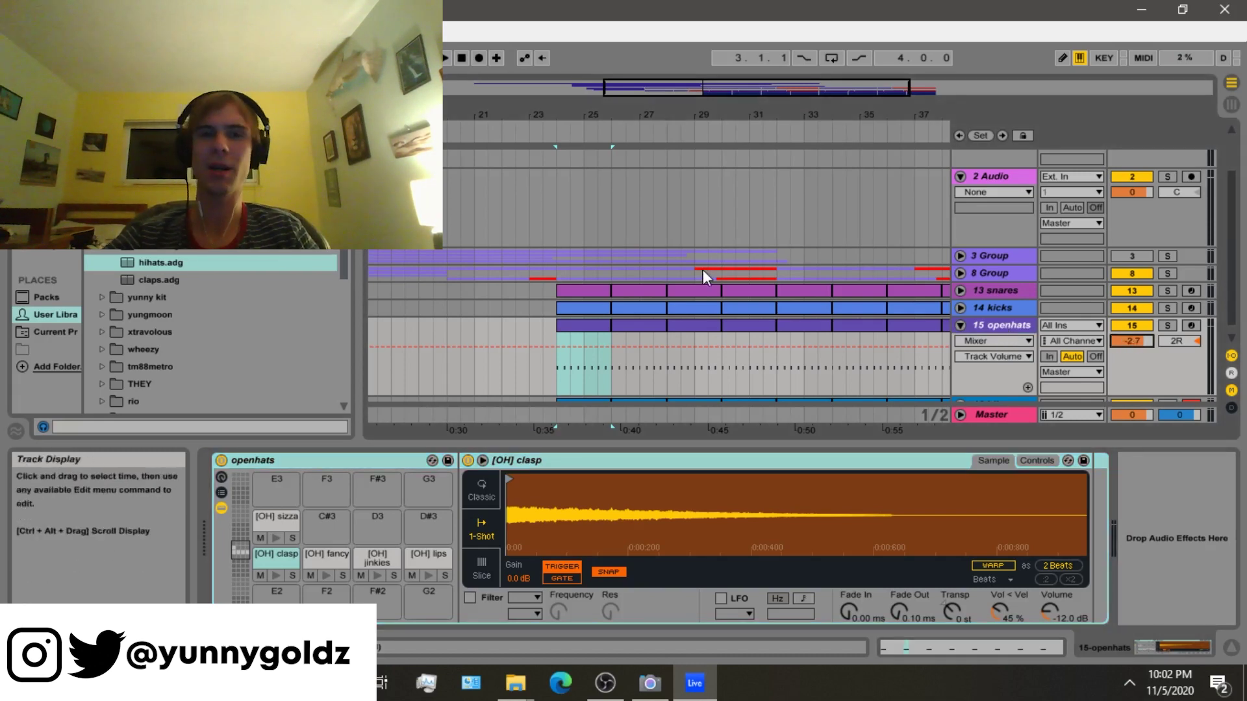
pyautogui.click(523, 284)
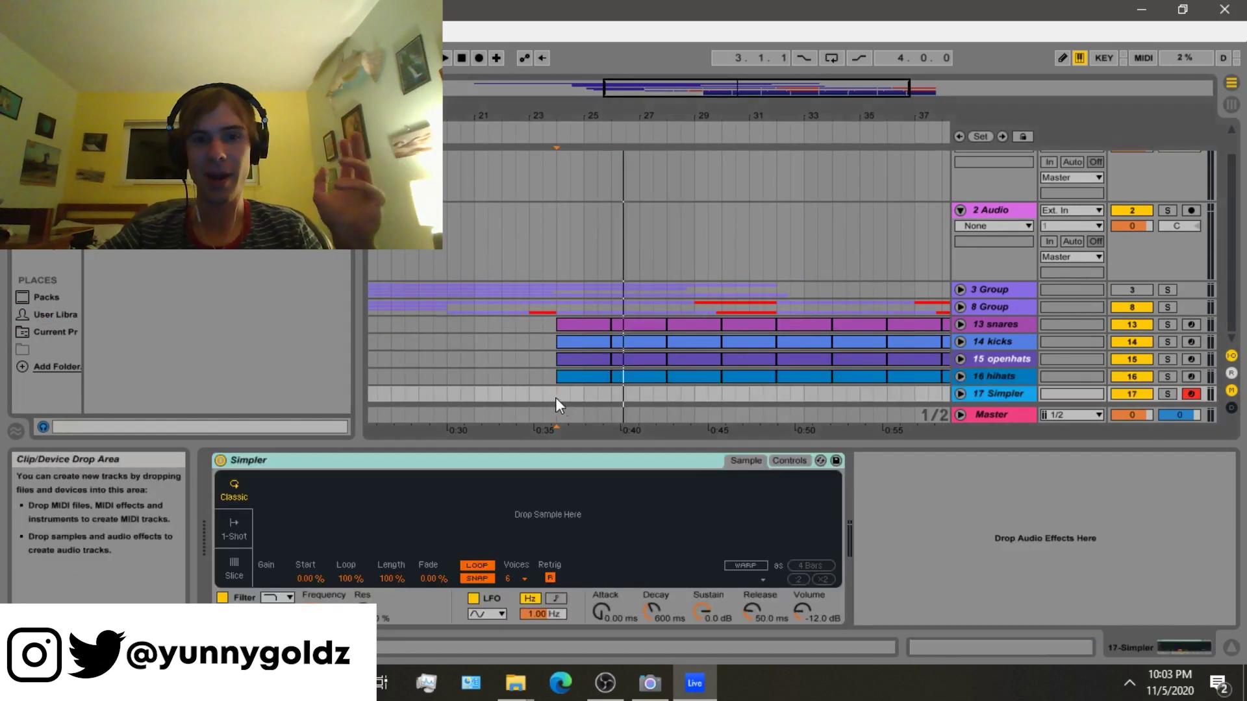
# Insert an empty MIDI clip on the 17 THEY_80 track from bar 24 to bar 28 and open it.
pyautogui.moveTo(556, 397); pyautogui.dragTo(667, 397)
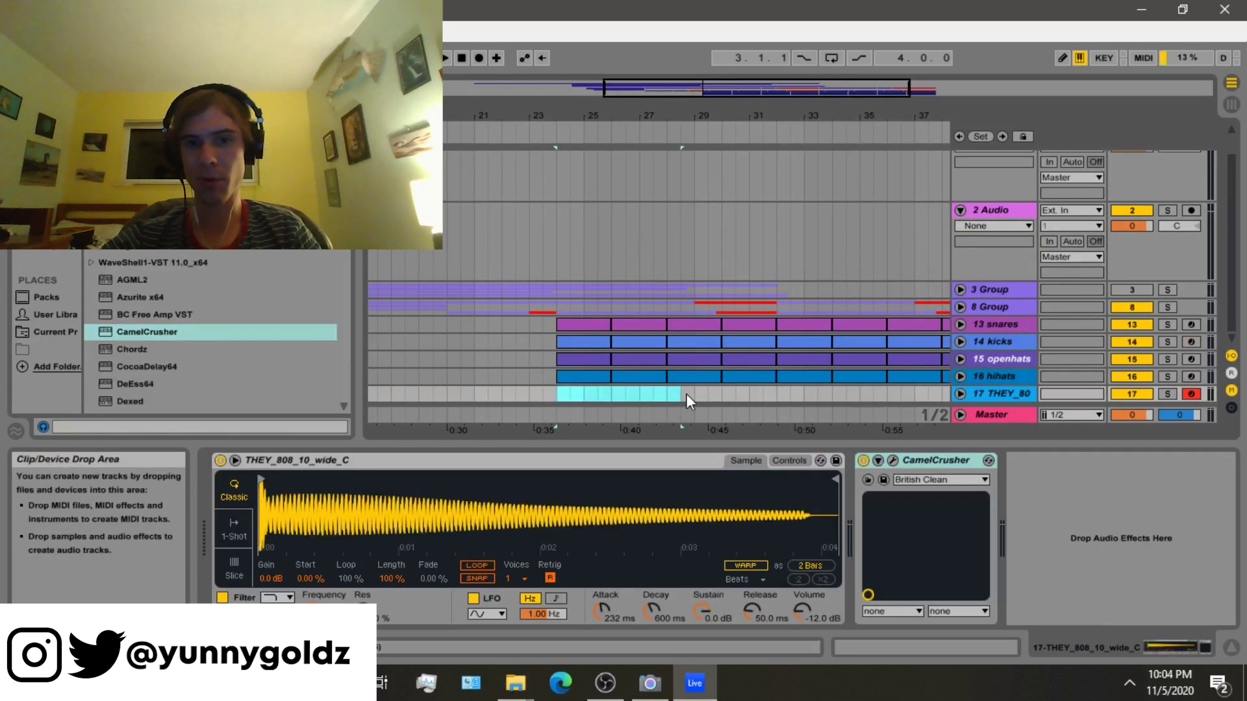
pyautogui.click(932, 465)
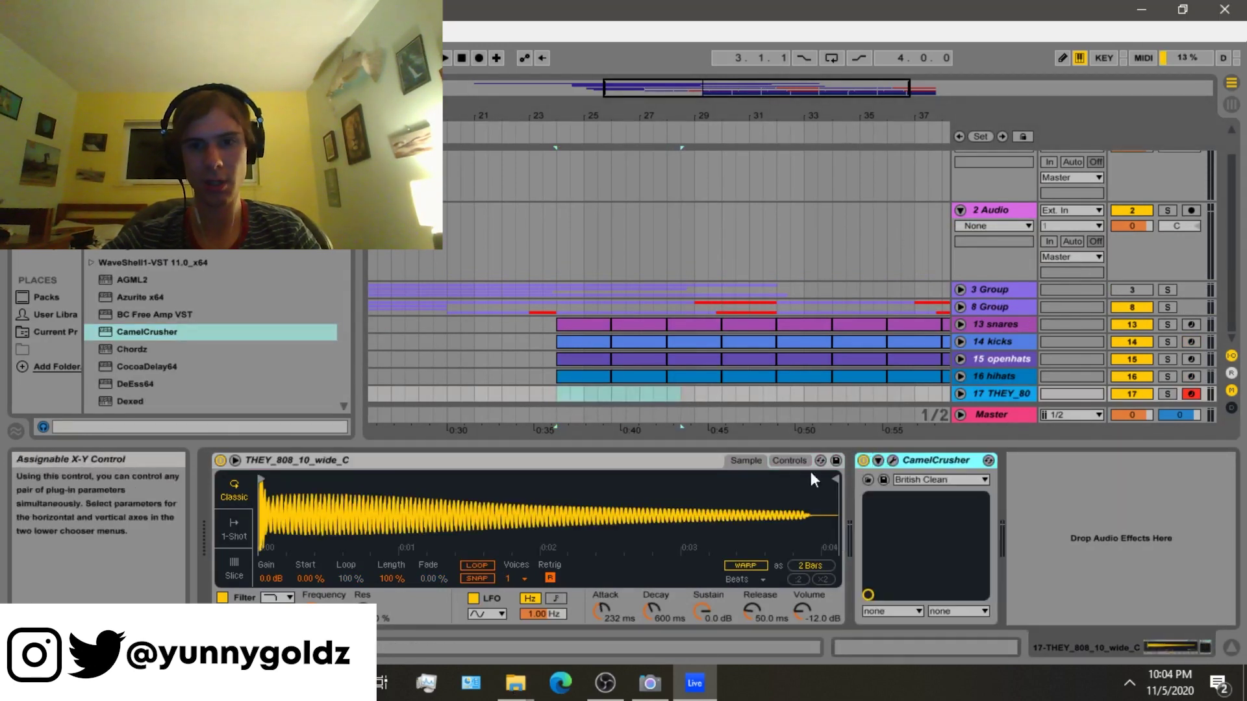
pyautogui.click(559, 391)
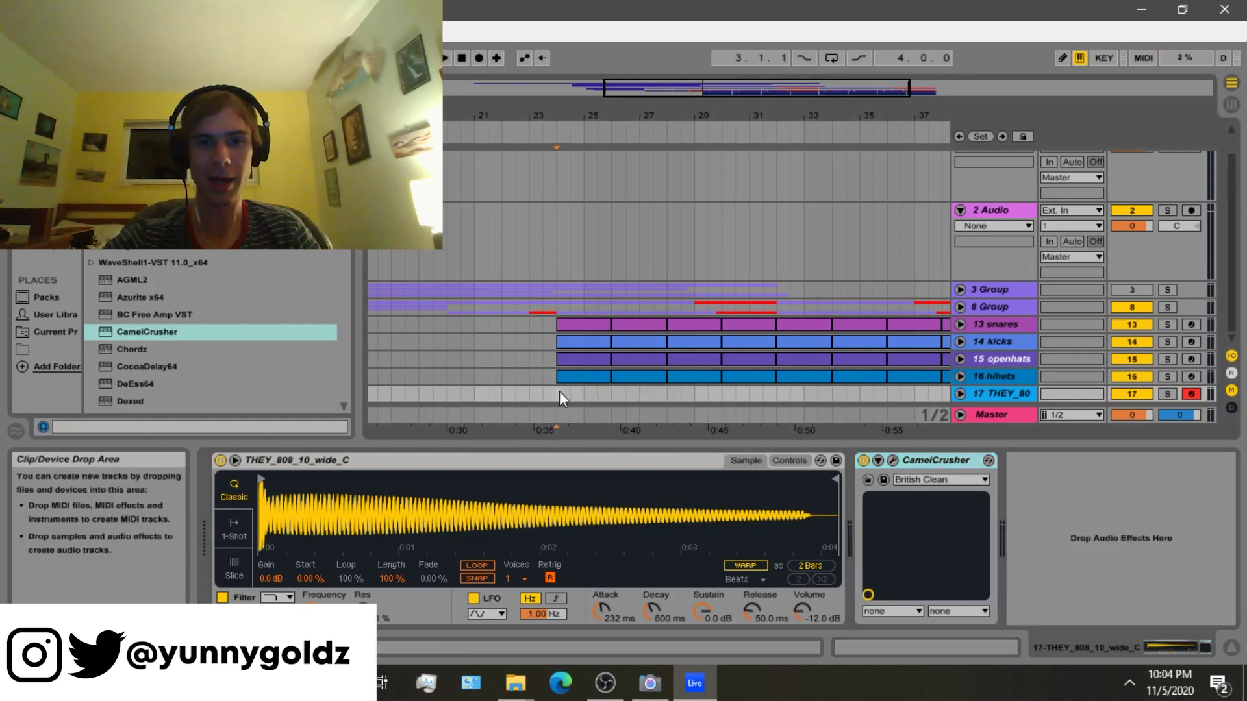
pyautogui.moveTo(559, 393); pyautogui.dragTo(680, 398)
pyautogui.rightClick(670, 397)
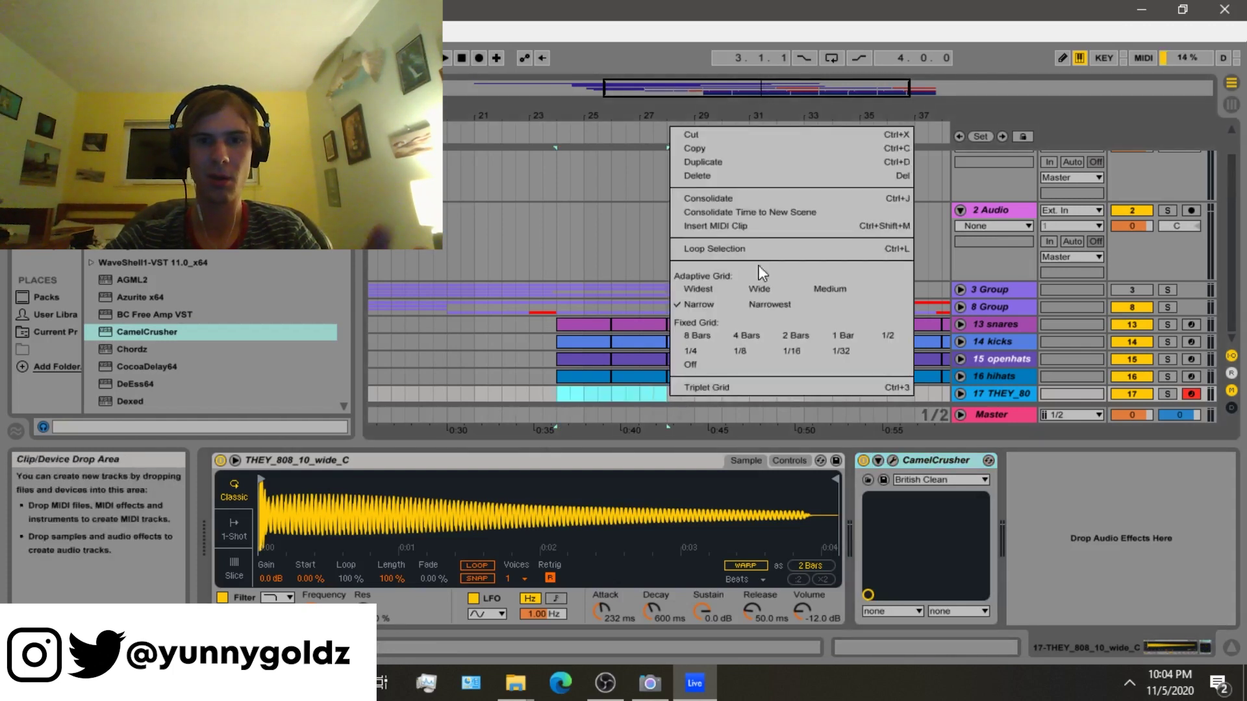
pyautogui.click(726, 224)
pyautogui.click(602, 389)
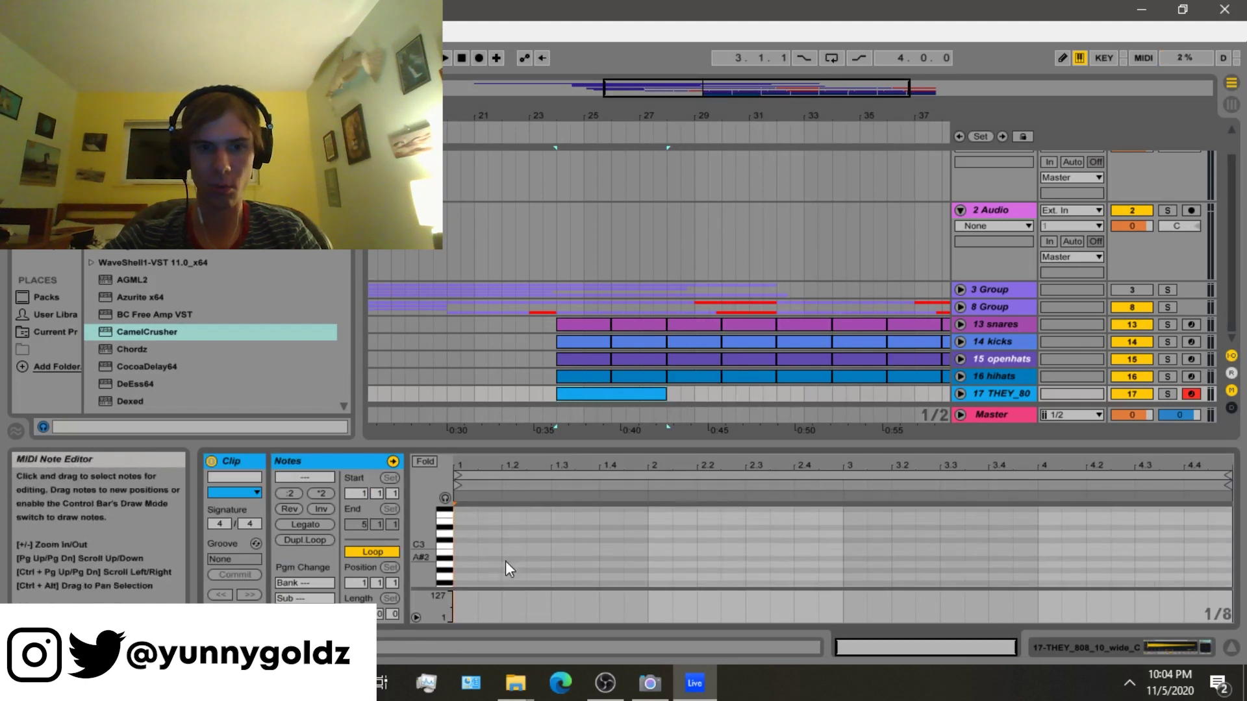
# Draw a D3 808 note from the clip start to 2.3.3 and play it back.
pyautogui.doubleClick(465, 540)
pyautogui.moveTo(476, 540); pyautogui.dragTo(770, 541)
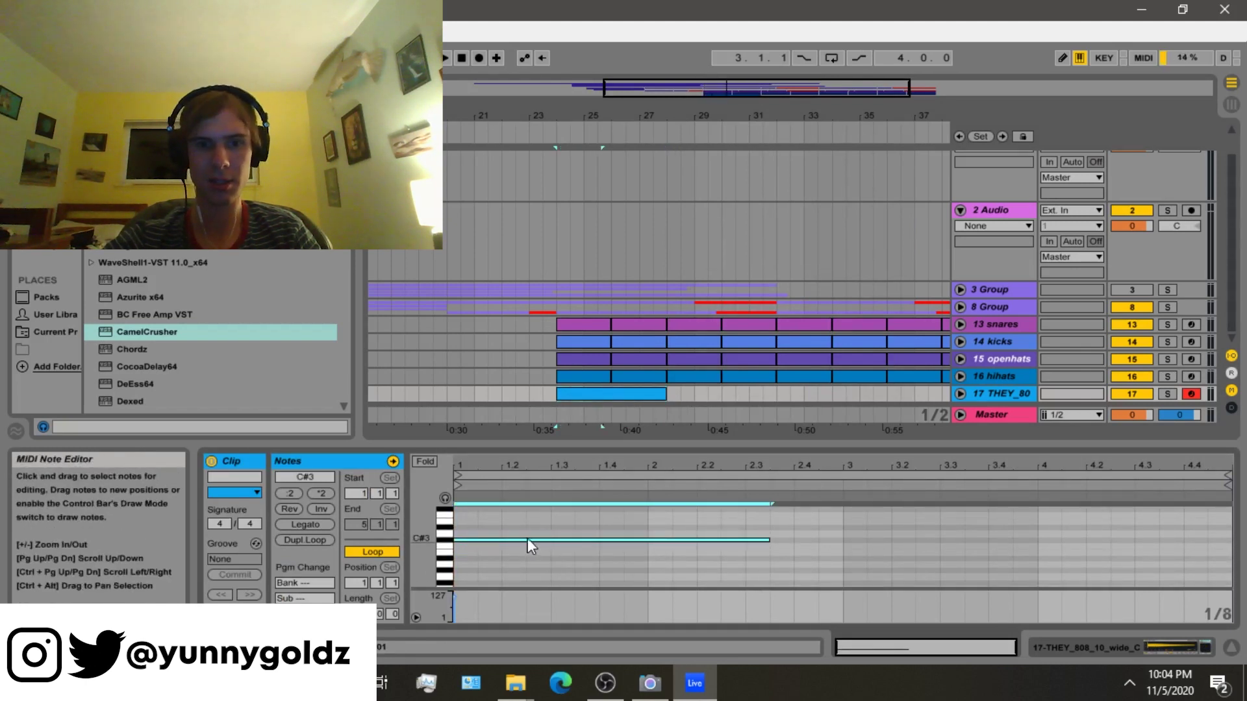
pyautogui.moveTo(527, 538); pyautogui.dragTo(517, 532)
pyautogui.press('space')
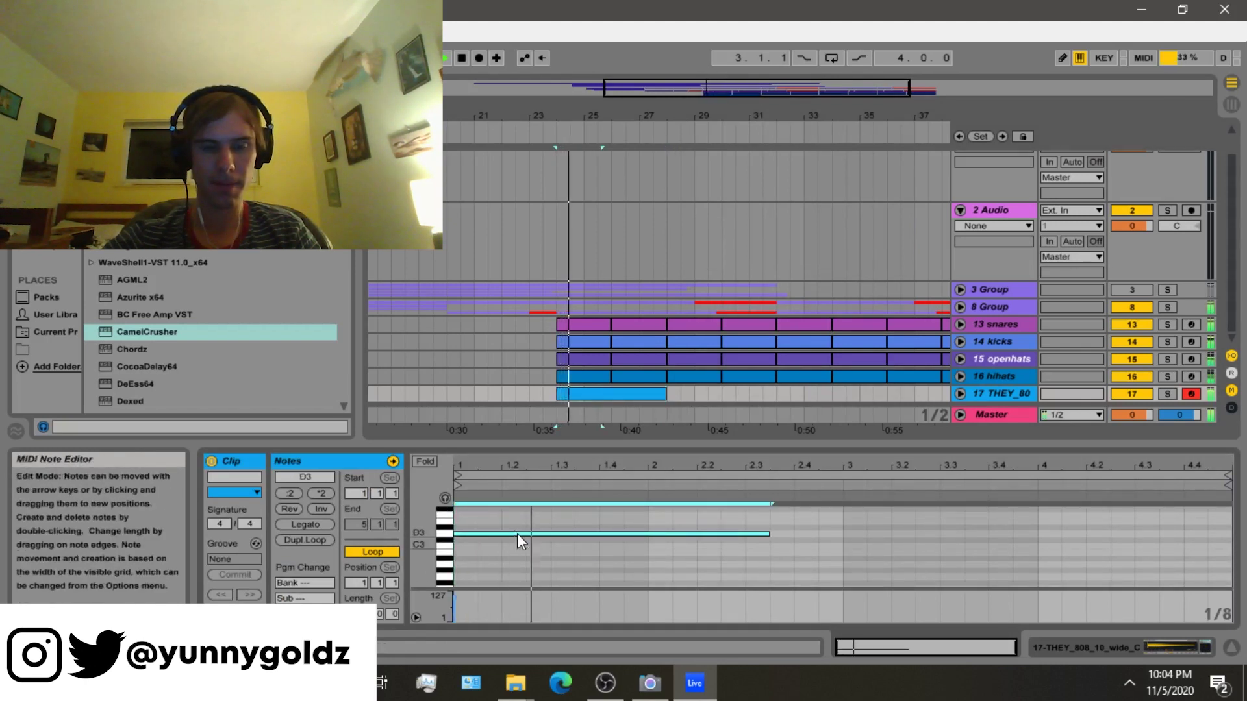
# Unfold the 17 THEY_80 track, set its volume to -0.5 dB during playback and show its devices.
pyautogui.click(547, 393)
pyautogui.click(959, 394)
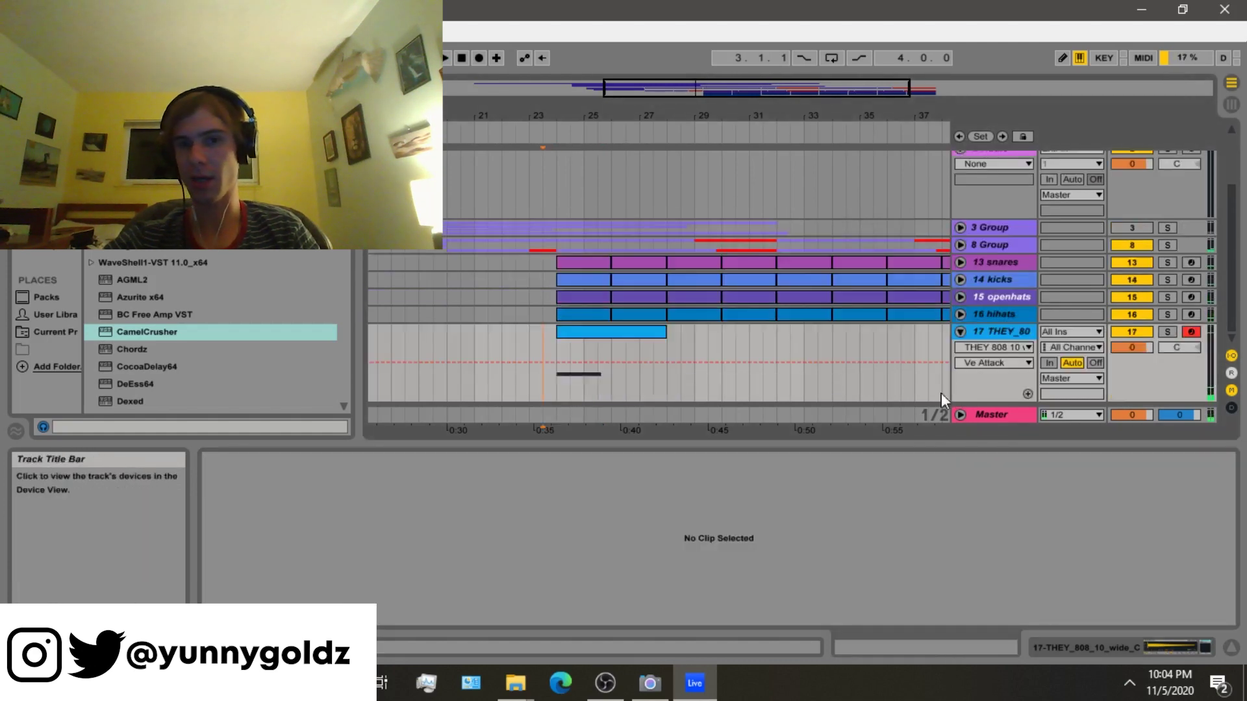
pyautogui.click(528, 356)
pyautogui.press('+')
pyautogui.press('+')
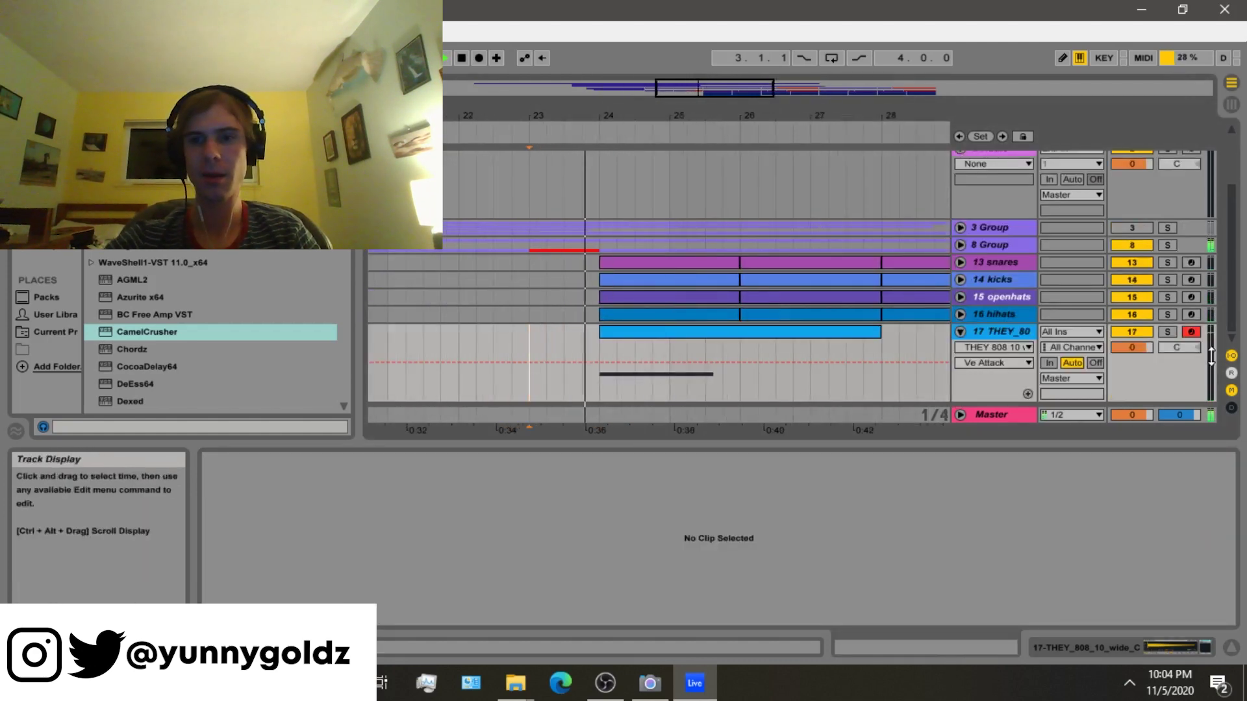
pyautogui.moveTo(1132, 347); pyautogui.dragTo(1132, 351)
pyautogui.click(636, 330)
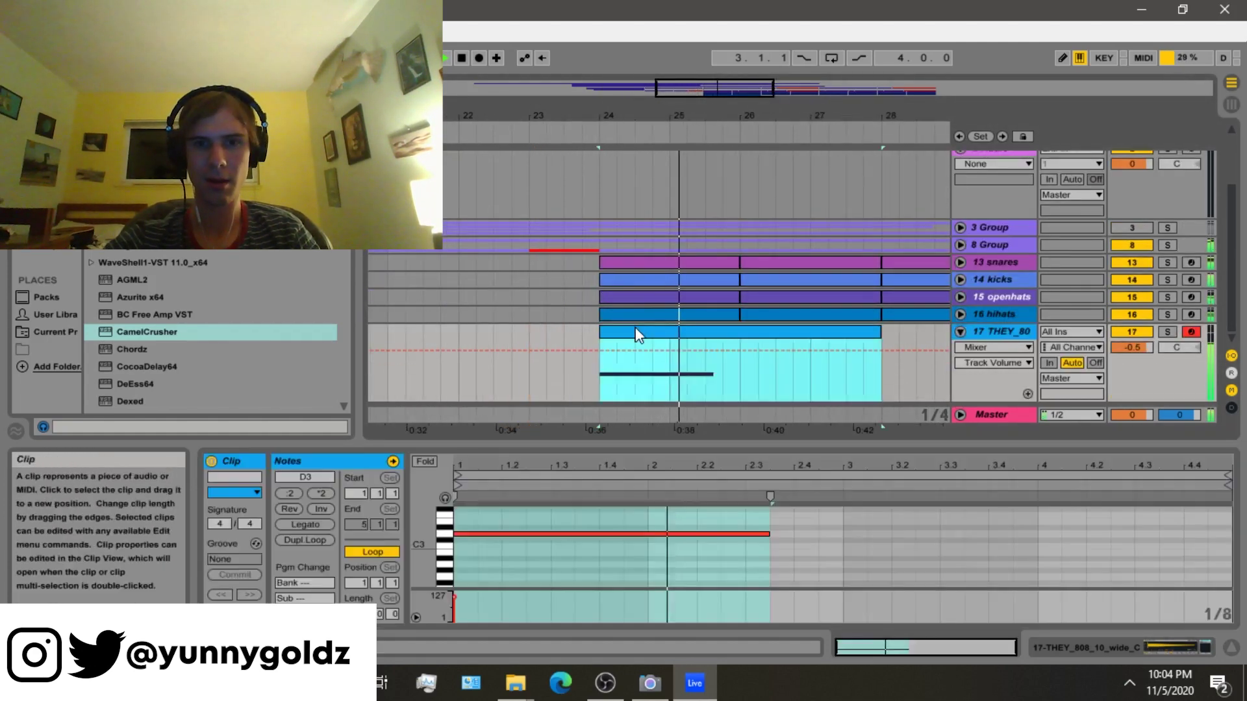
pyautogui.click(1015, 328)
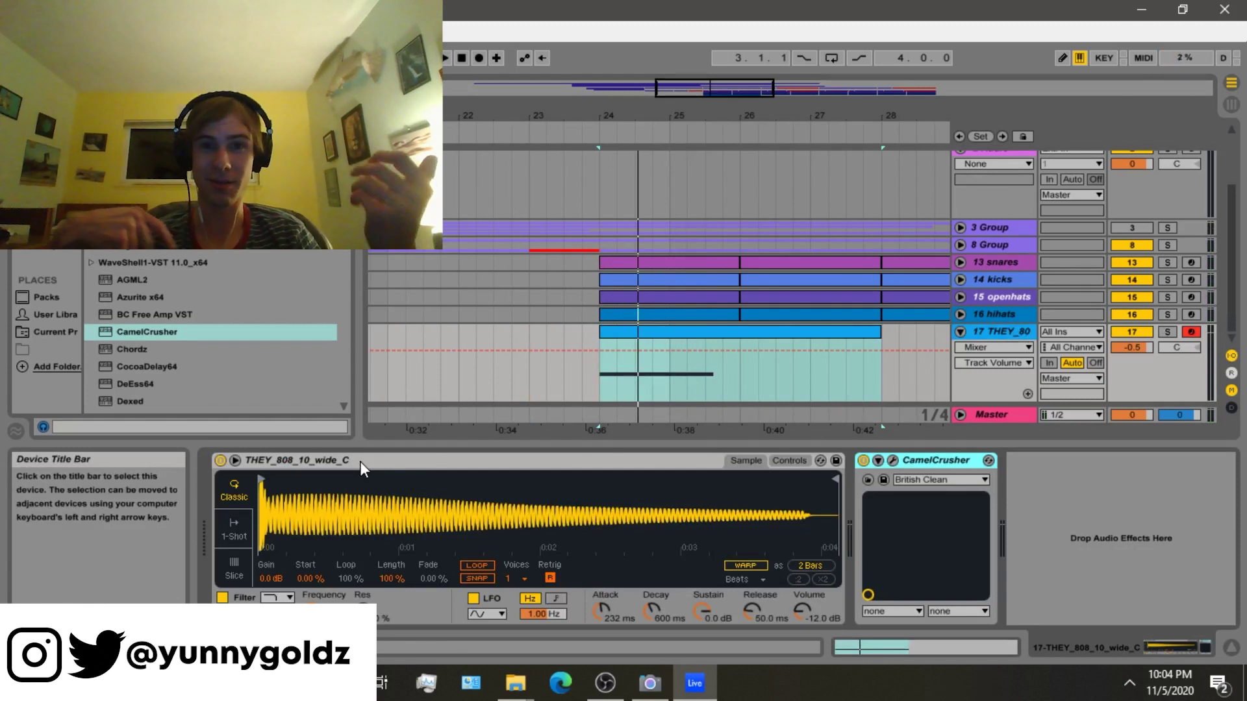
# Copy the long D3 note in the 808 clip, paste it at 1.3.3 and play the result.
pyautogui.doubleClick(617, 332)
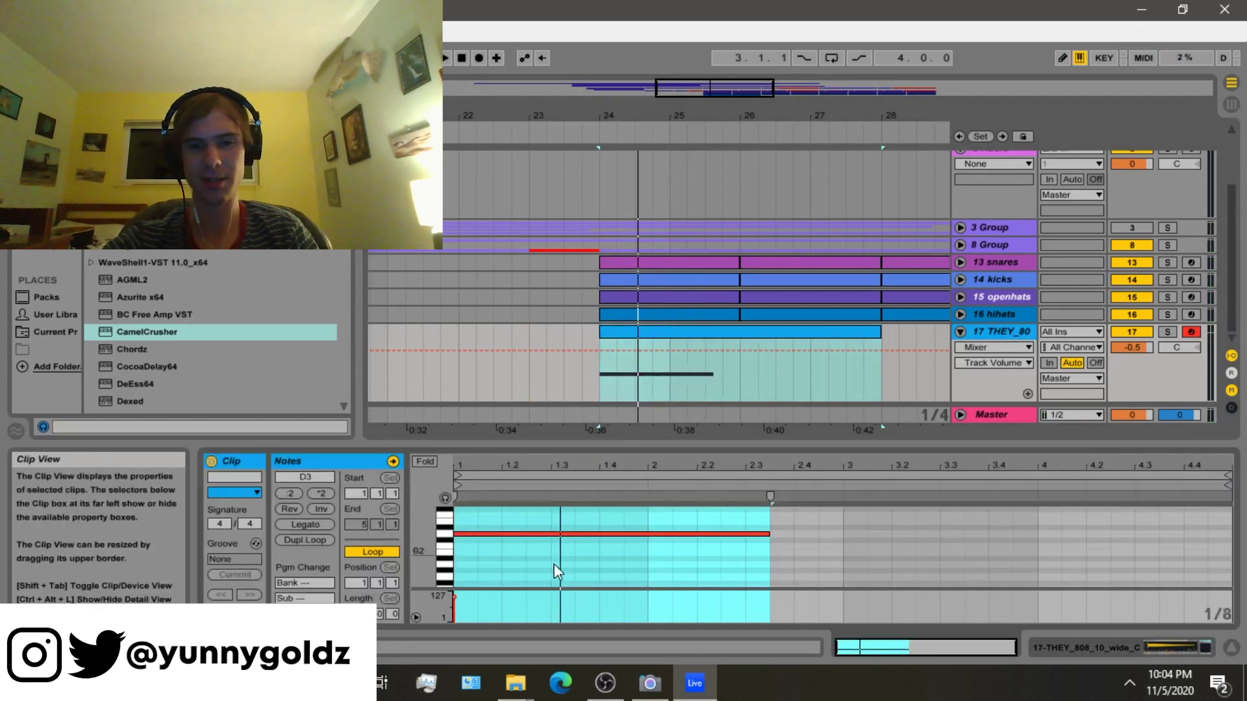
pyautogui.click(474, 534)
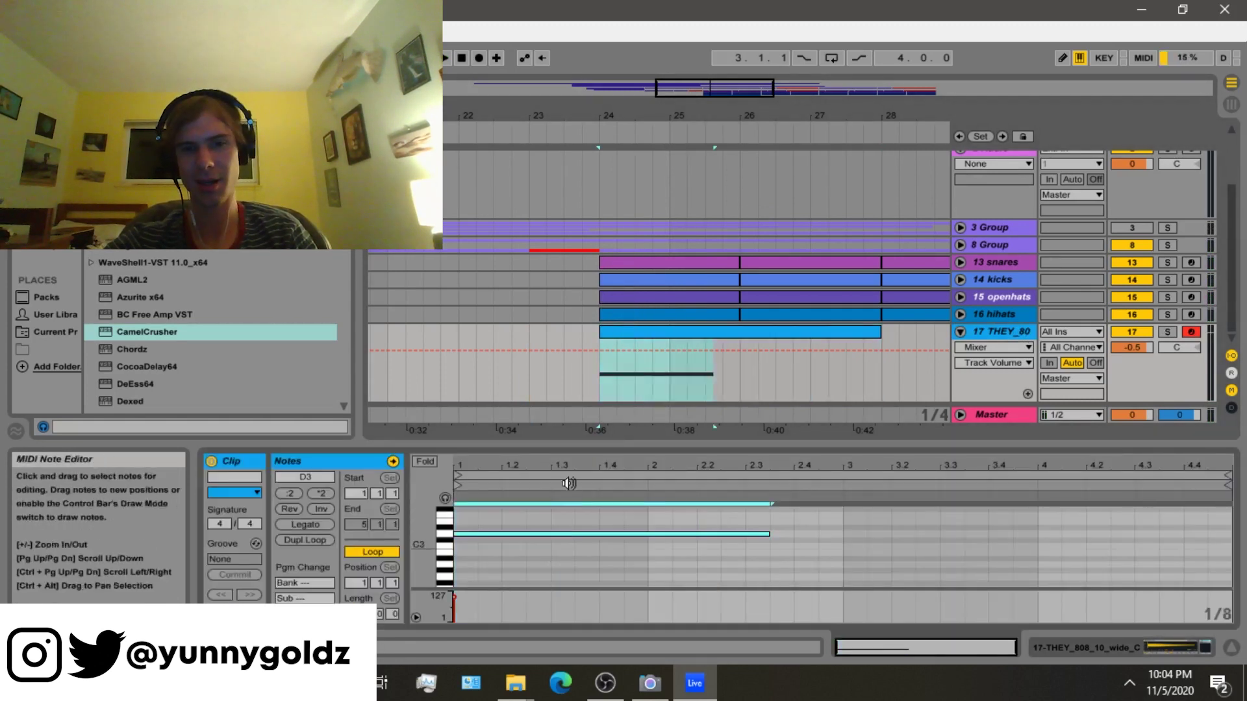
pyautogui.click(587, 551)
pyautogui.press('space')
pyautogui.moveTo(587, 548); pyautogui.dragTo(571, 505)
pyautogui.hotkey('ctrl', 'c')
pyautogui.click(566, 526)
pyautogui.hotkey('ctrl', 'v')
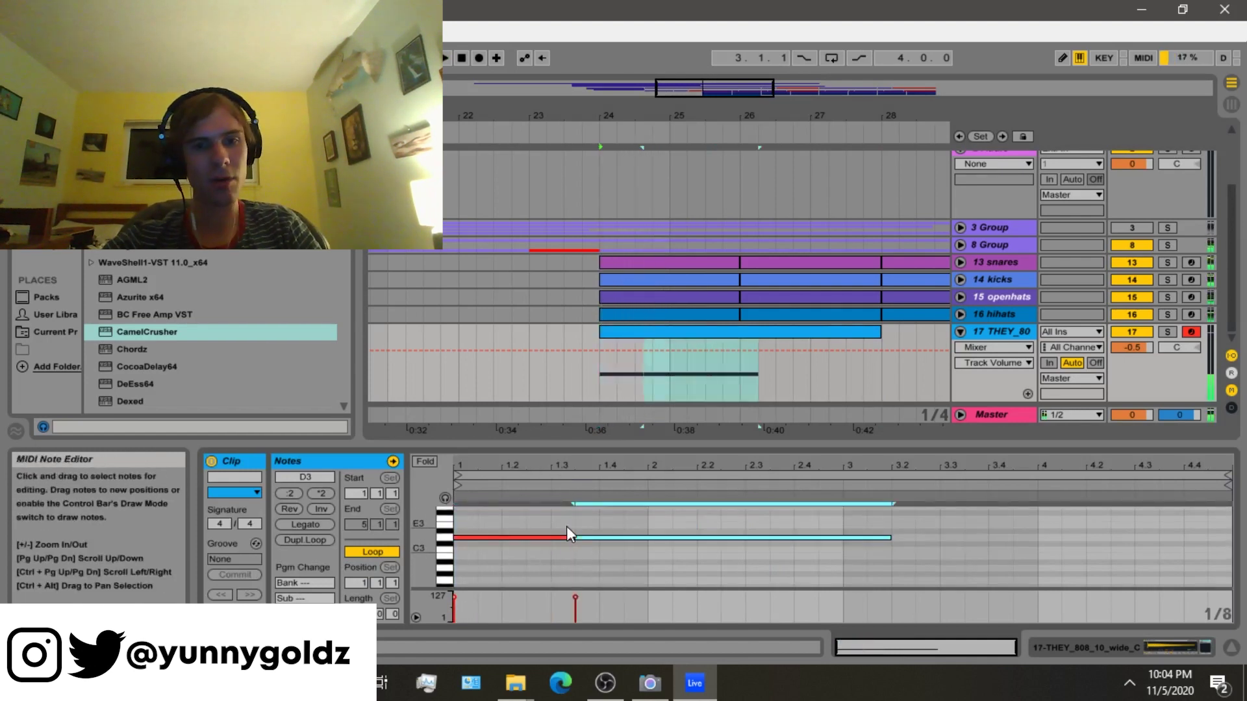
pyautogui.press('space')
pyautogui.press('space')
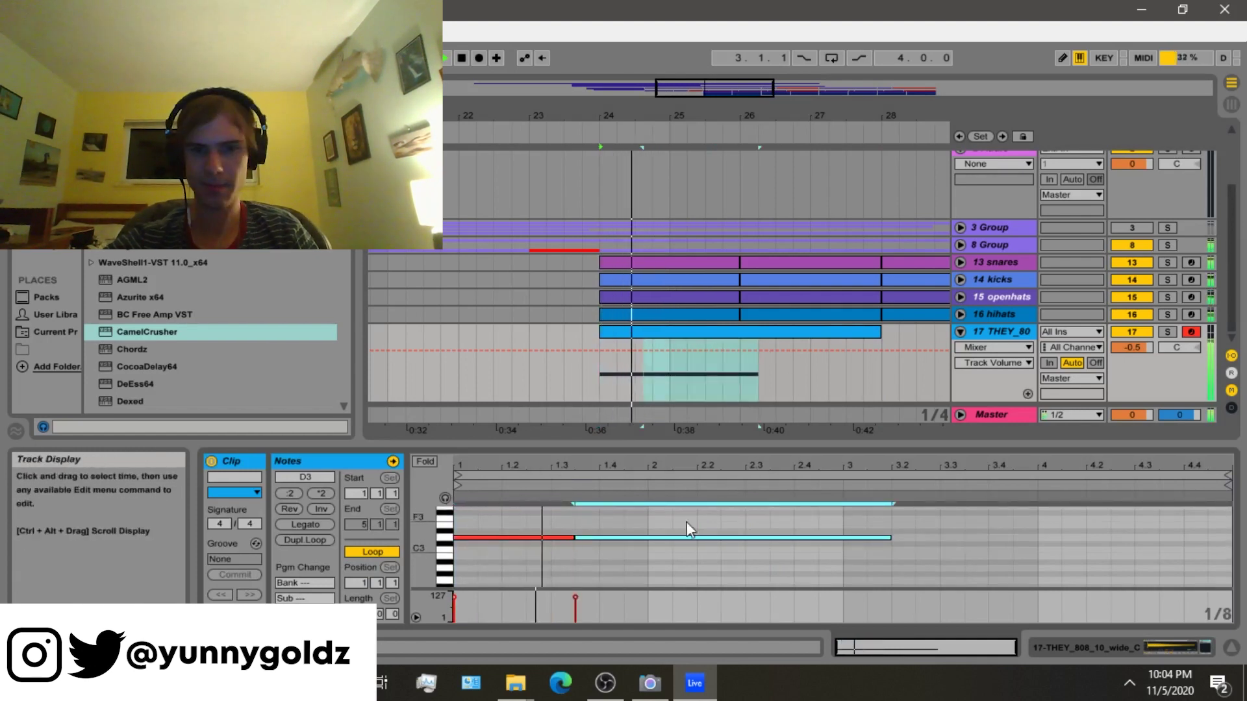
# Repeat the pair of D3 notes at bar 2, and paste all four notes at bar 3 to fill the 808 clip.
pyautogui.click(660, 555)
pyautogui.hotkey('ctrl', 'v')
pyautogui.hotkey('ctrl', 'a')
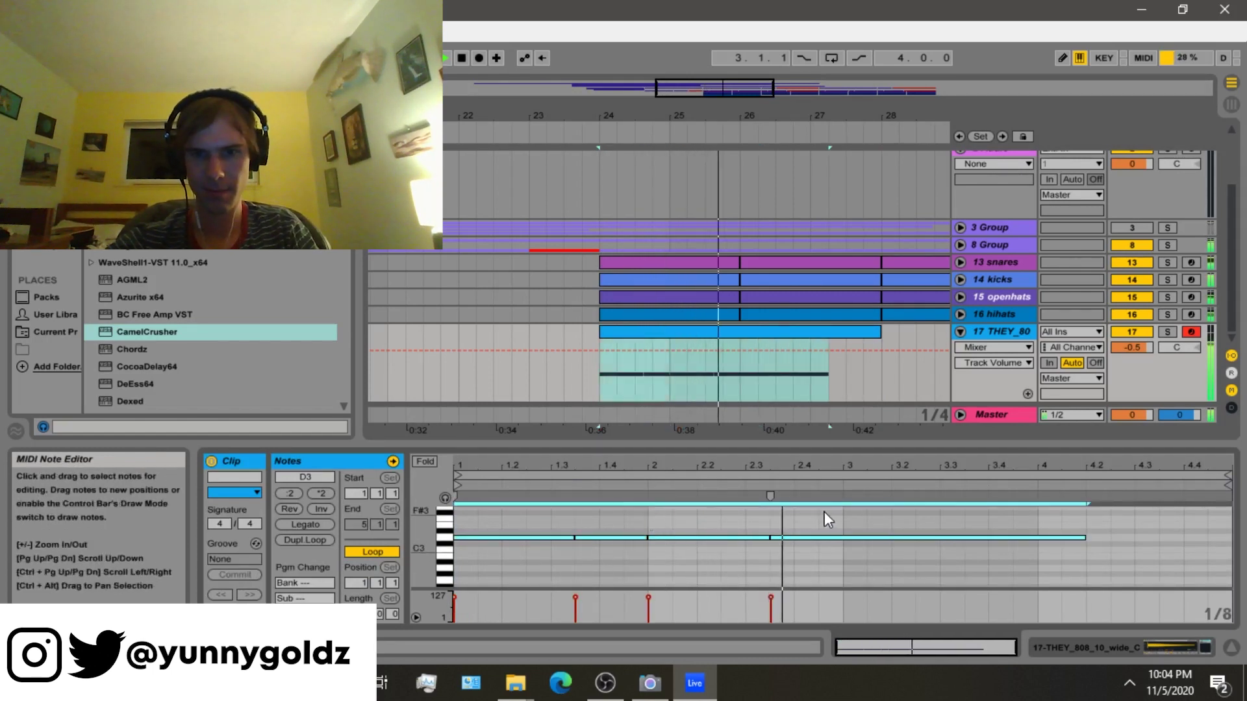
pyautogui.hotkey('ctrl', 'c')
pyautogui.click(837, 513)
pyautogui.hotkey('ctrl', 'v')
pyautogui.click(763, 328)
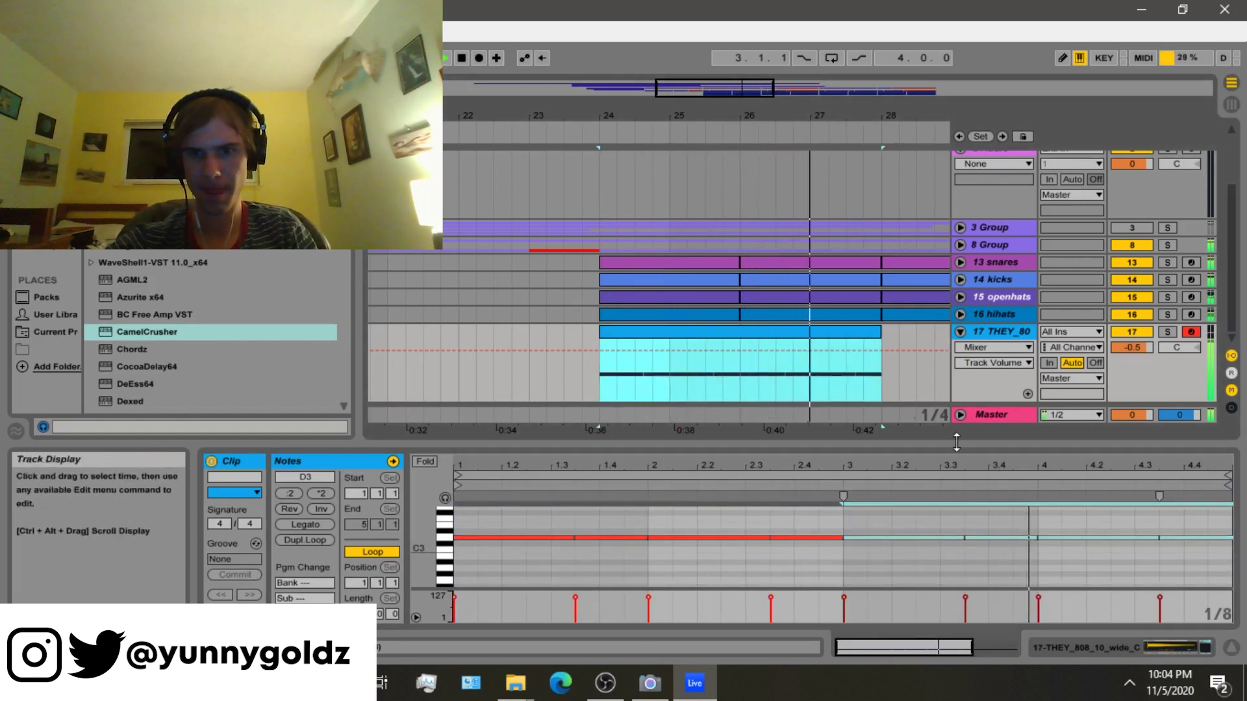
# Lower the last 808 note, starting at 4.3.3, to B2 while playing from bar 27.
pyautogui.click(1216, 542)
pyautogui.click(1194, 539)
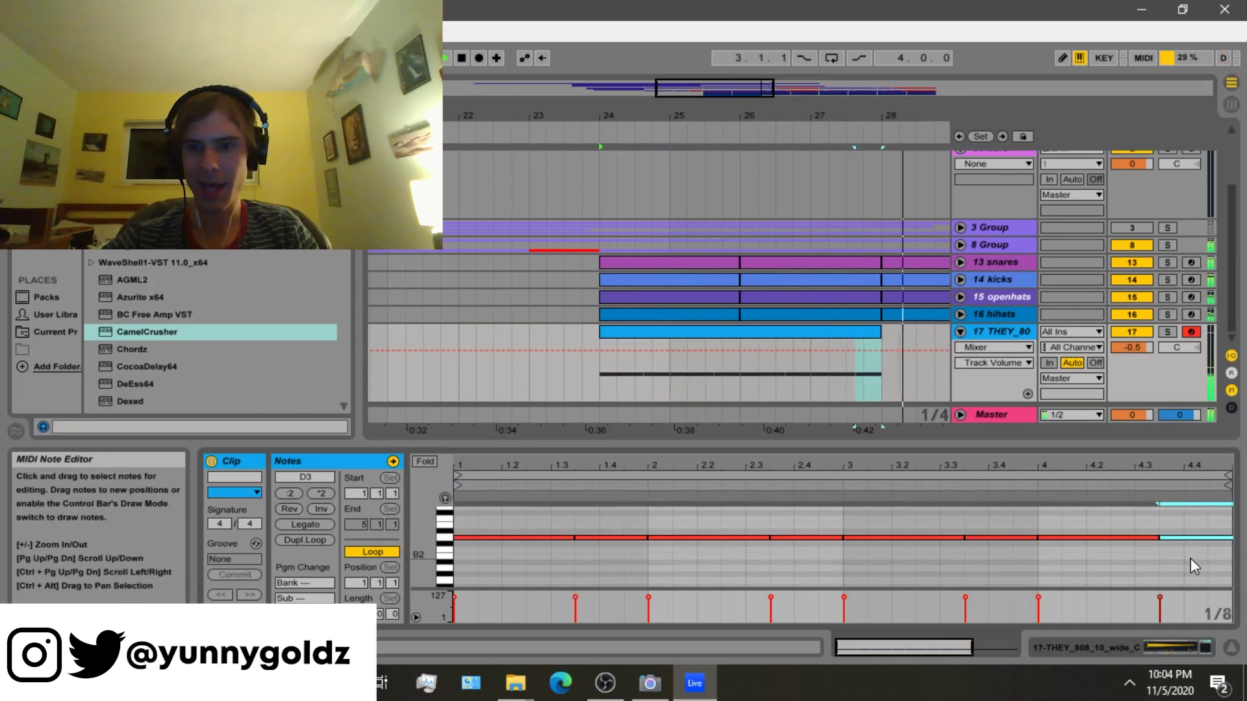
pyautogui.press('+')
pyautogui.press('+')
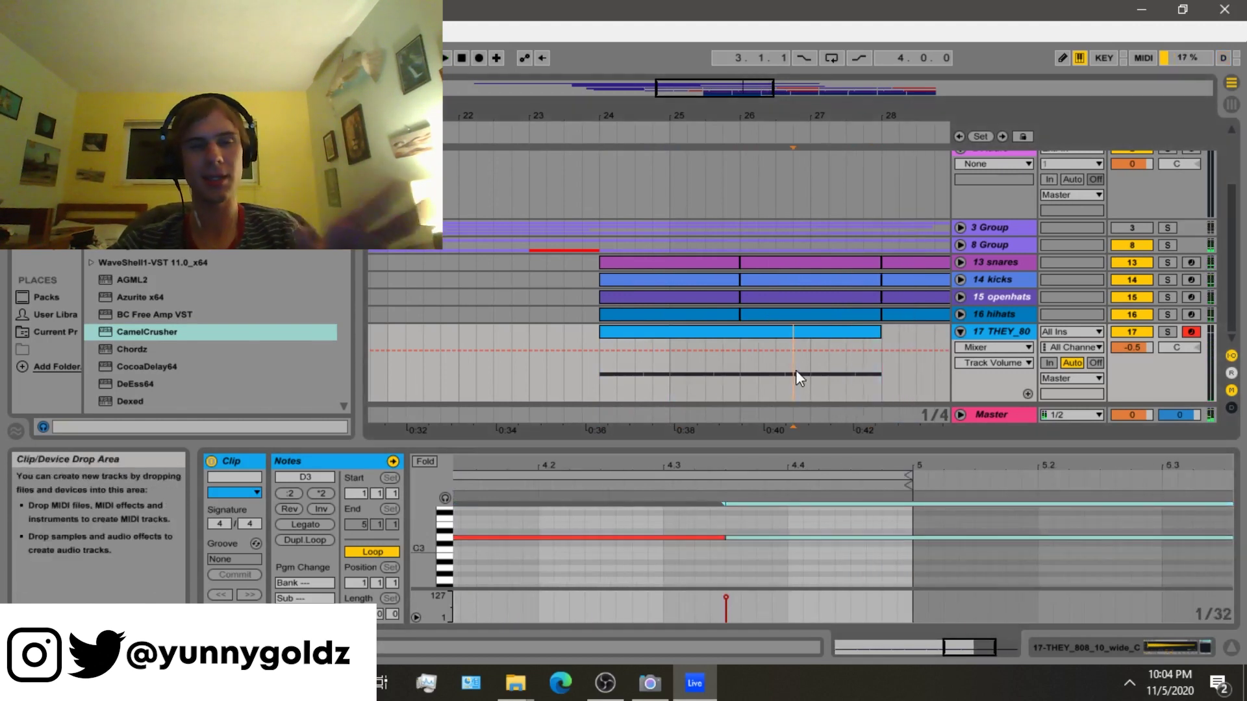
pyautogui.click(810, 378)
pyautogui.press('space')
pyautogui.click(806, 524)
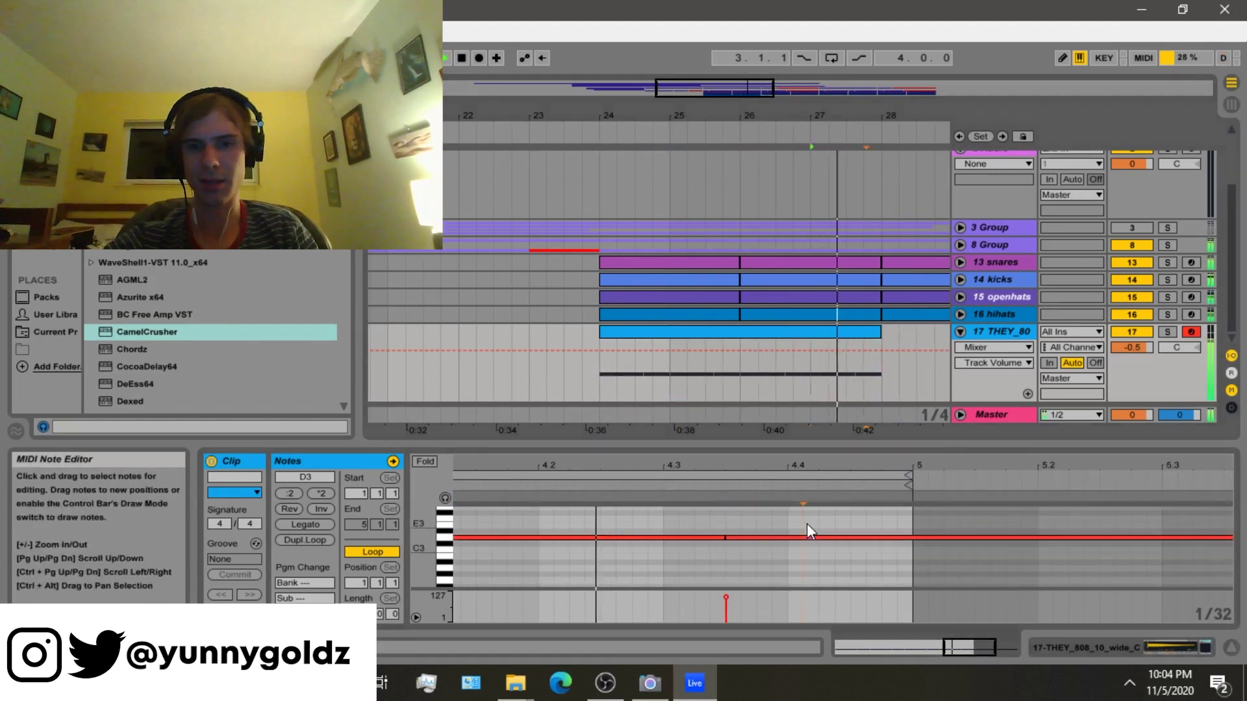
pyautogui.click(803, 537)
pyautogui.moveTo(769, 535)
pyautogui.mouseDown()
pyautogui.moveTo(766, 570)
pyautogui.moveTo(777, 543)
pyautogui.moveTo(770, 556)
pyautogui.mouseUp()
# Paste a copy of the B2 note just after 4.4 and lower the copy to A2.
pyautogui.hotkey('ctrl', 'c')
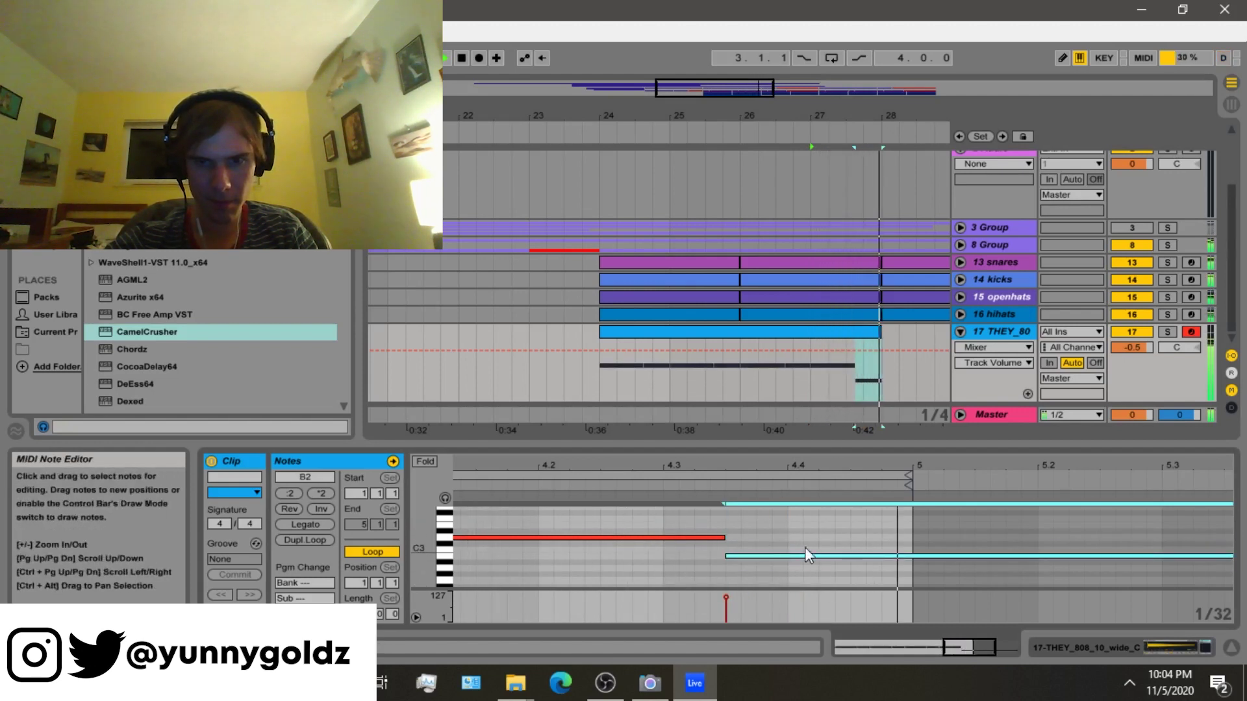
pyautogui.click(828, 517)
pyautogui.hotkey('ctrl', 'v')
pyautogui.moveTo(846, 557); pyautogui.dragTo(796, 570)
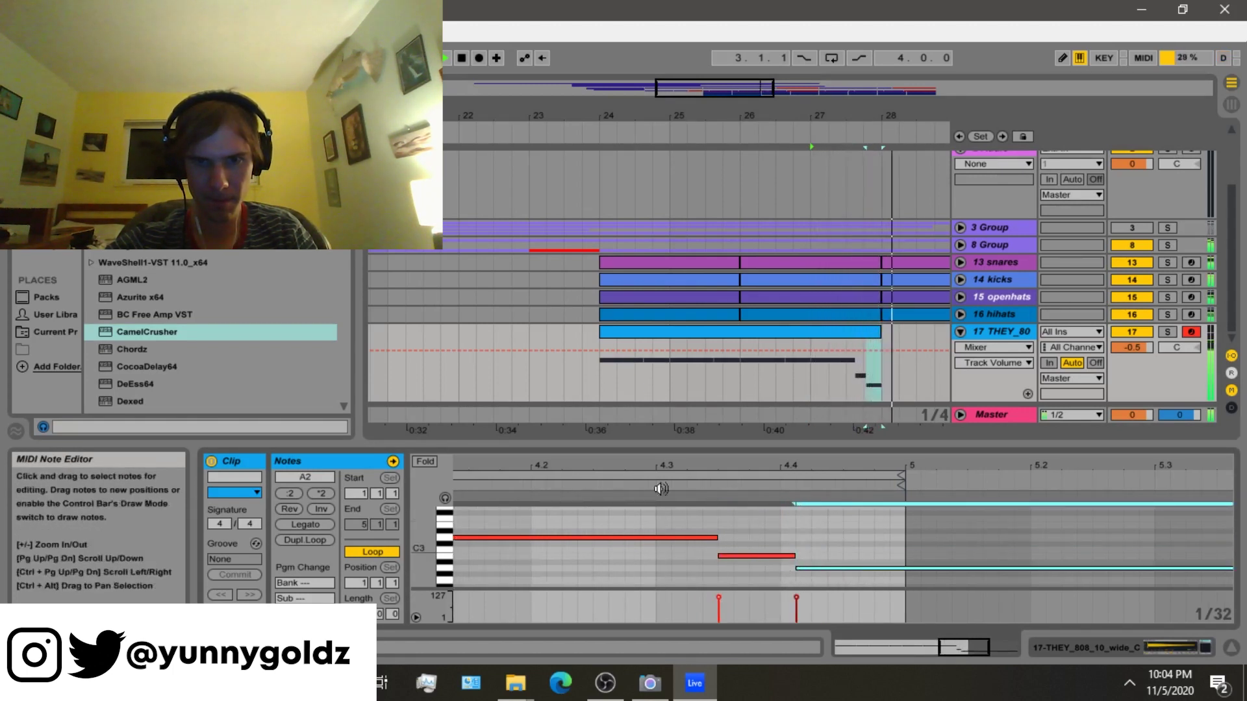
# Lower the note at bar 3 of the 808 clip starting at bar 30 to B2 and audition it.
pyautogui.click(711, 335)
pyautogui.doubleClick(710, 335)
pyautogui.click(627, 552)
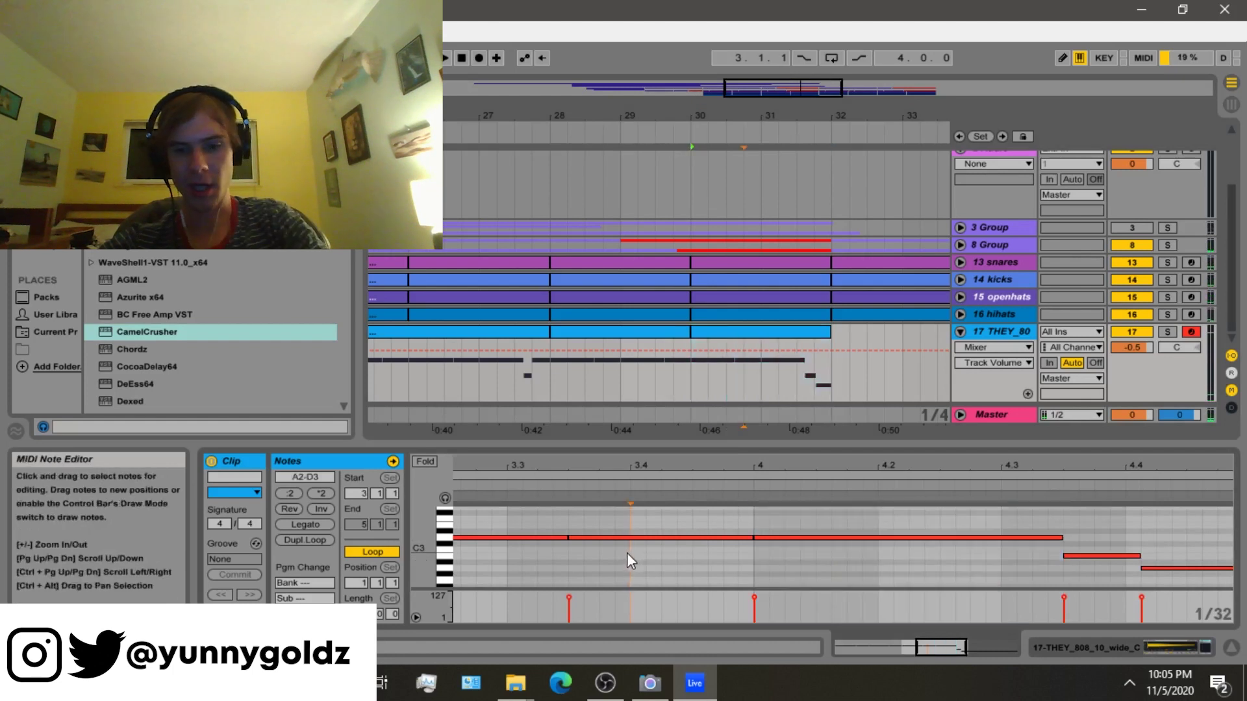
pyautogui.press('-')
pyautogui.press('-')
pyautogui.doubleClick(590, 524)
pyautogui.moveTo(590, 524); pyautogui.dragTo(606, 559)
pyautogui.hotkey('ctrl', 'z')
pyautogui.press('space')
pyautogui.press('space')
pyautogui.press('space')
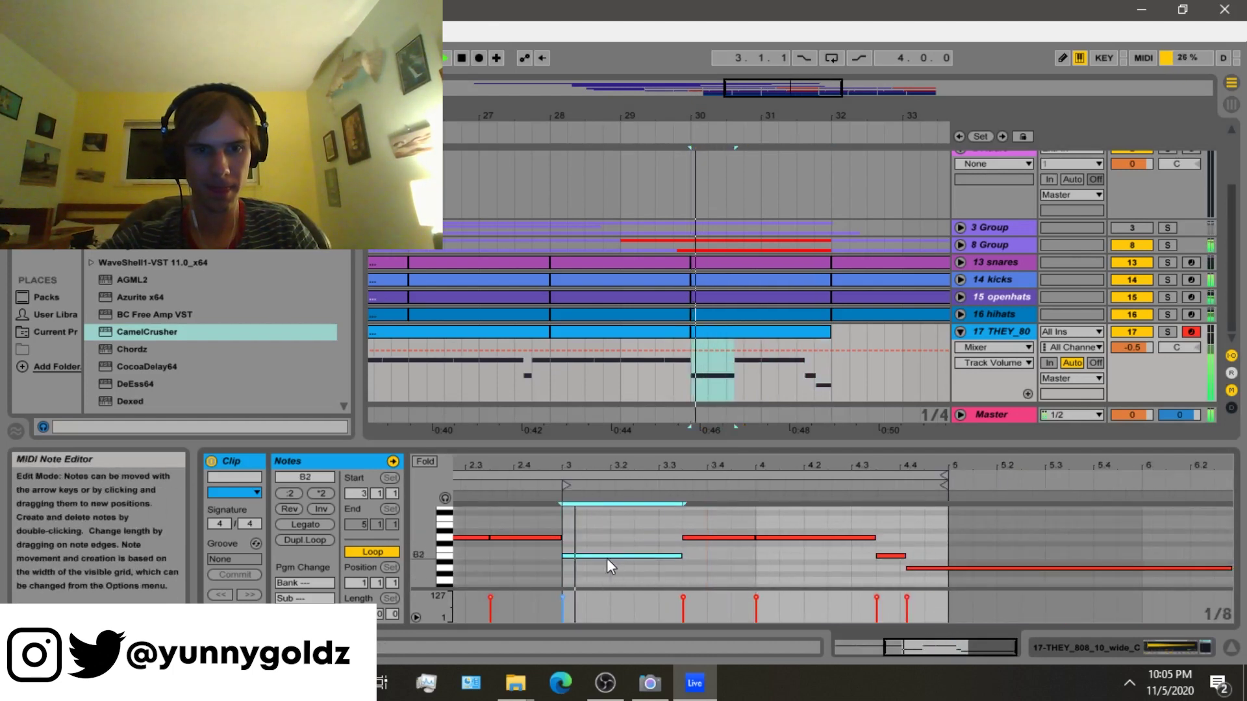
# Raise the note at bar 3 of the last 808 clip to B3 and play the passage around it.
pyautogui.click(639, 388)
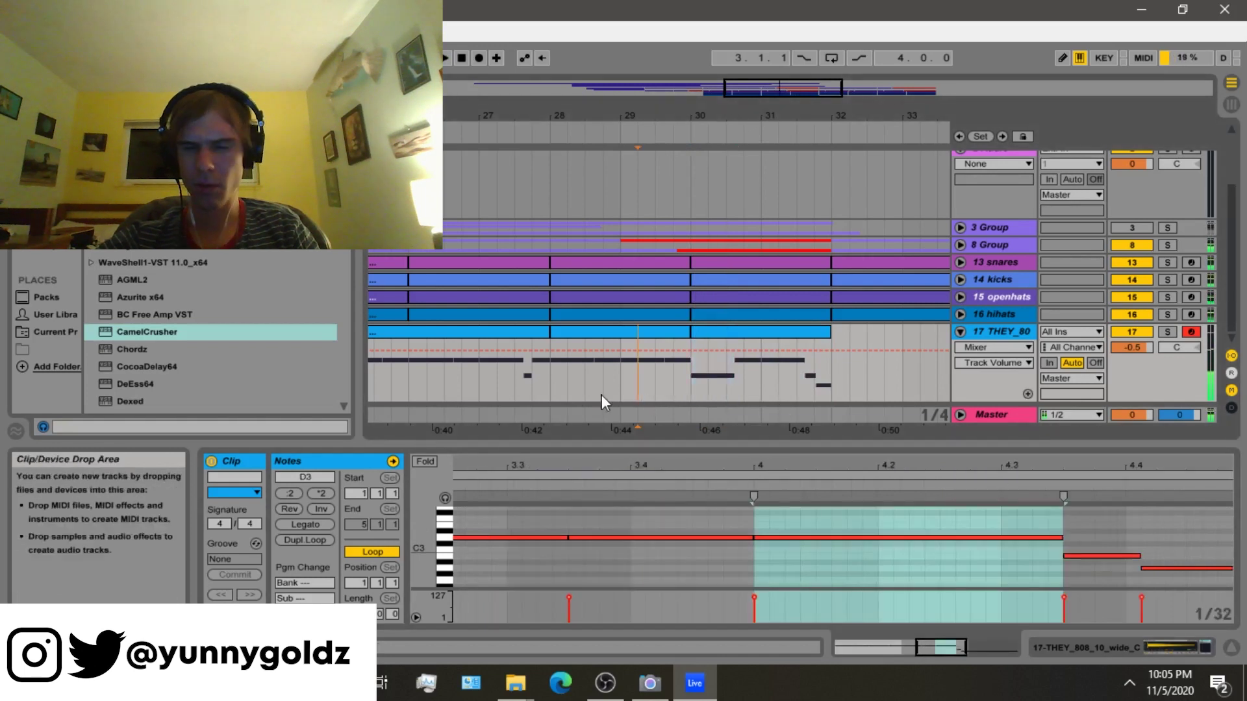
pyautogui.click(547, 382)
pyautogui.press('space')
pyautogui.click(666, 333)
pyautogui.click(722, 336)
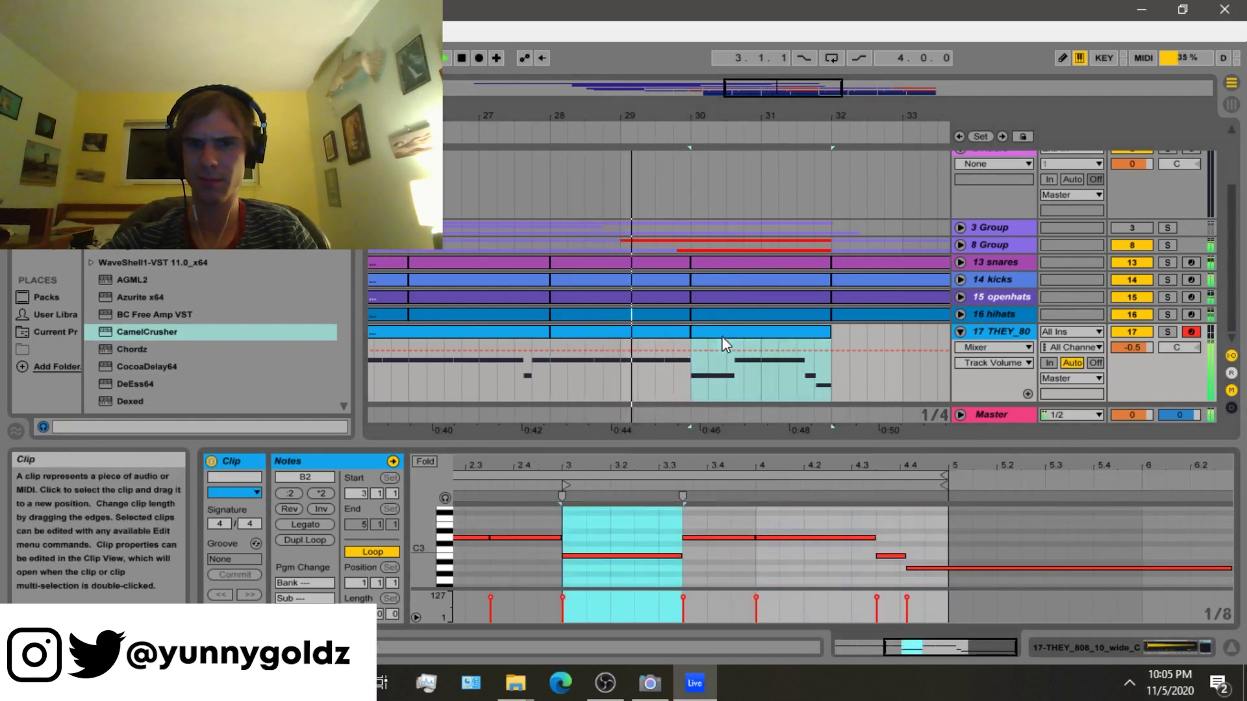
pyautogui.click(597, 525)
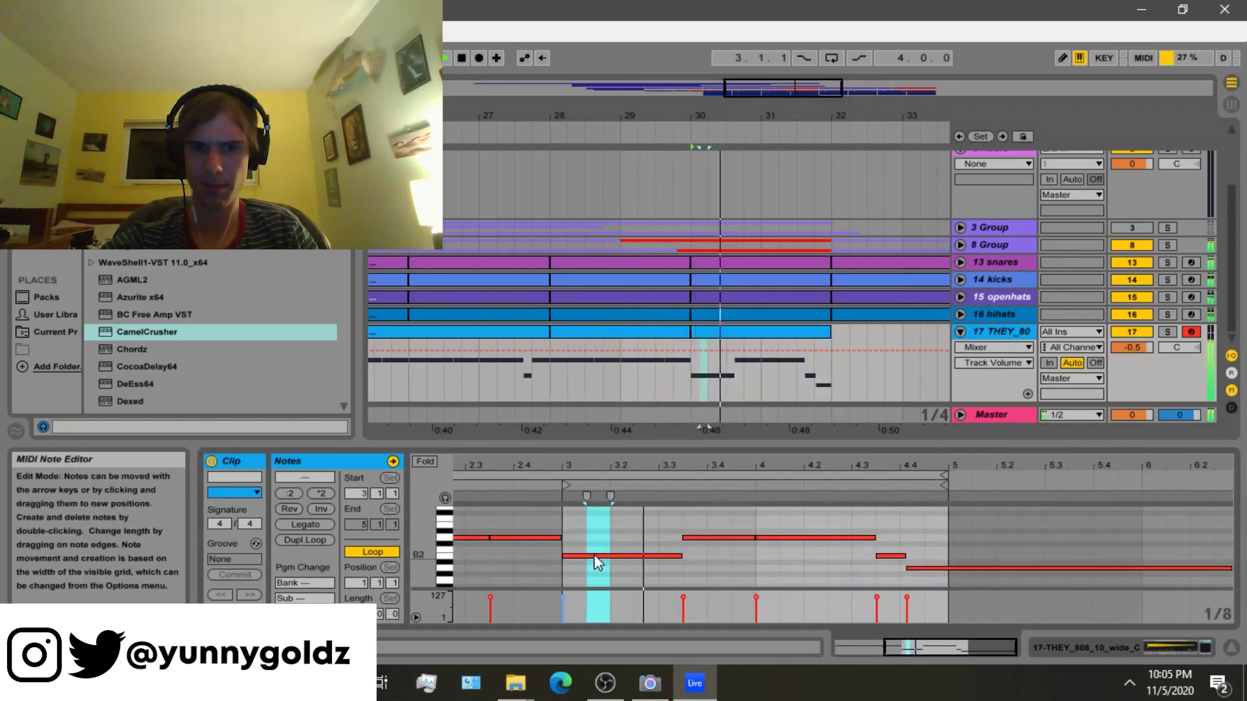
pyautogui.moveTo(594, 555)
pyautogui.mouseDown()
pyautogui.moveTo(588, 510)
pyautogui.moveTo(583, 540)
pyautogui.mouseUp()
pyautogui.scroll(-2, 743, 546)
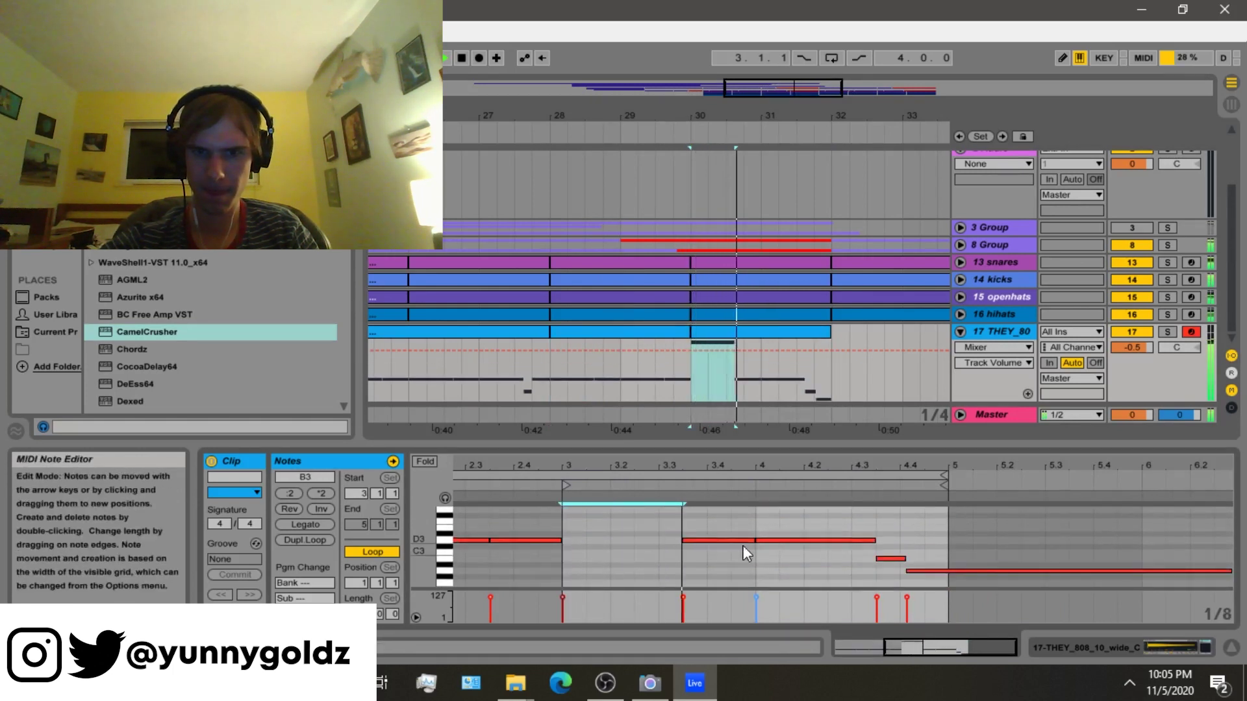
pyautogui.press('space')
pyautogui.scroll(3, 691, 548)
pyautogui.press('space')
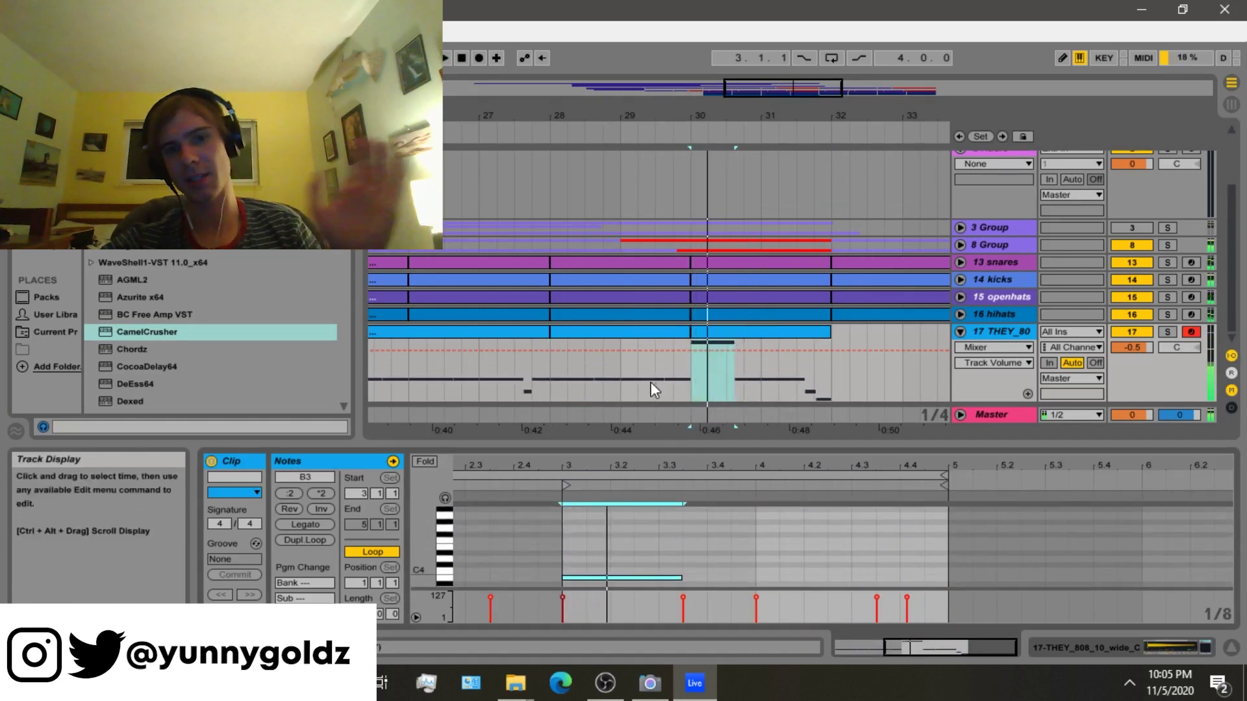